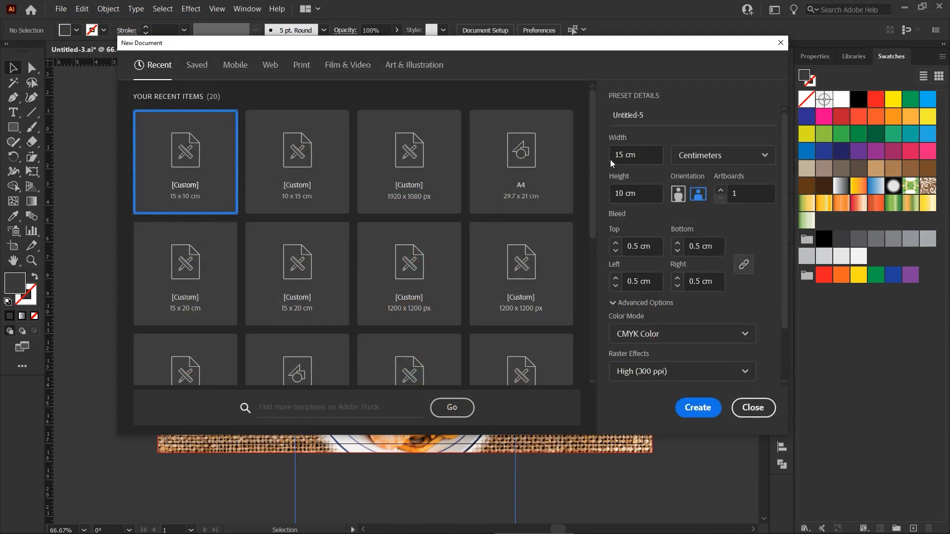
- Create a new CMYK document 26 cm wide and 17 cm high
{"action": "left_click_drag", "start_coordinate": [623, 155], "coordinate": [613, 156]}
{"action": "left_click", "coordinate": [618, 156]}
{"action": "double_click", "coordinate": [618, 155]}
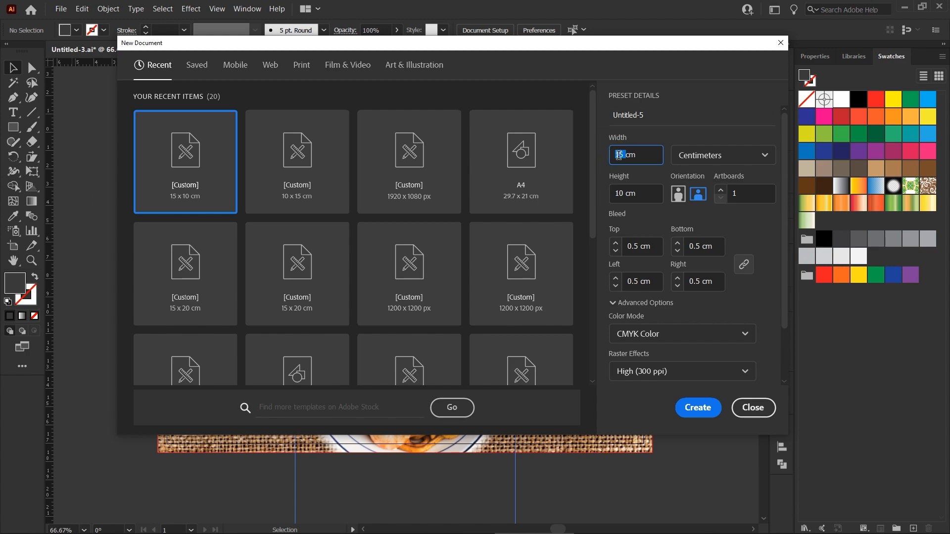
{"action": "type", "text": "26"}
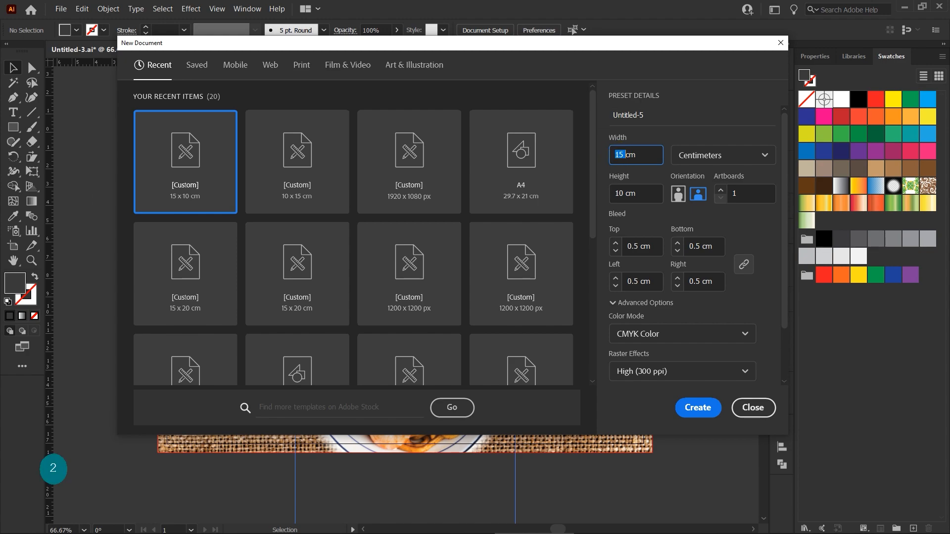
{"action": "left_click", "coordinate": [615, 195]}
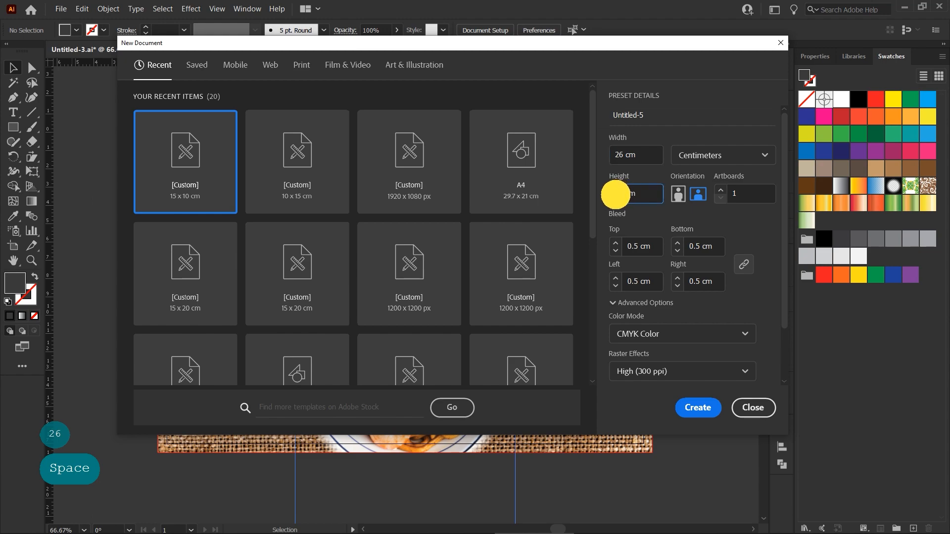
{"action": "left_click", "coordinate": [618, 193]}
{"action": "left_click_drag", "start_coordinate": [622, 193], "coordinate": [613, 193]}
{"action": "left_click_drag", "start_coordinate": [623, 194], "coordinate": [619, 193]}
{"action": "type", "text": "17"}
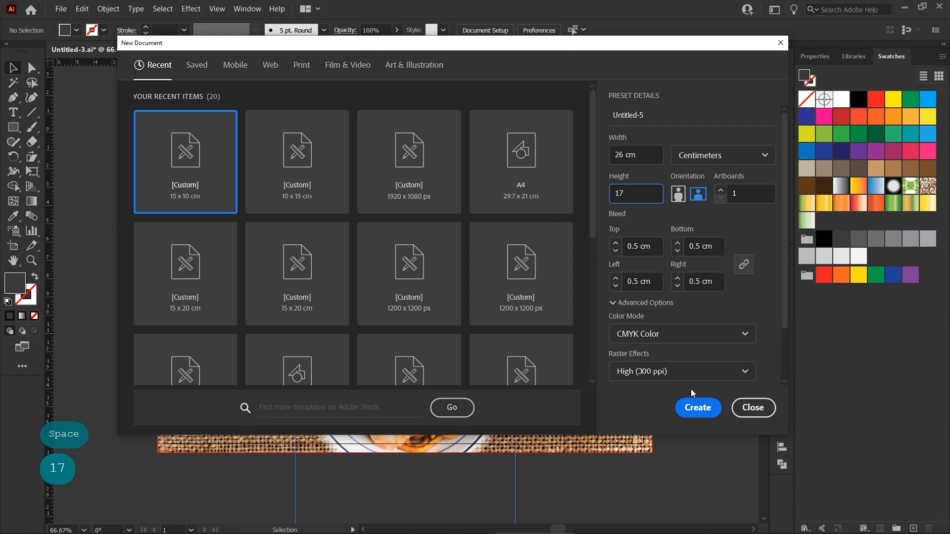
{"action": "left_click", "coordinate": [696, 408]}
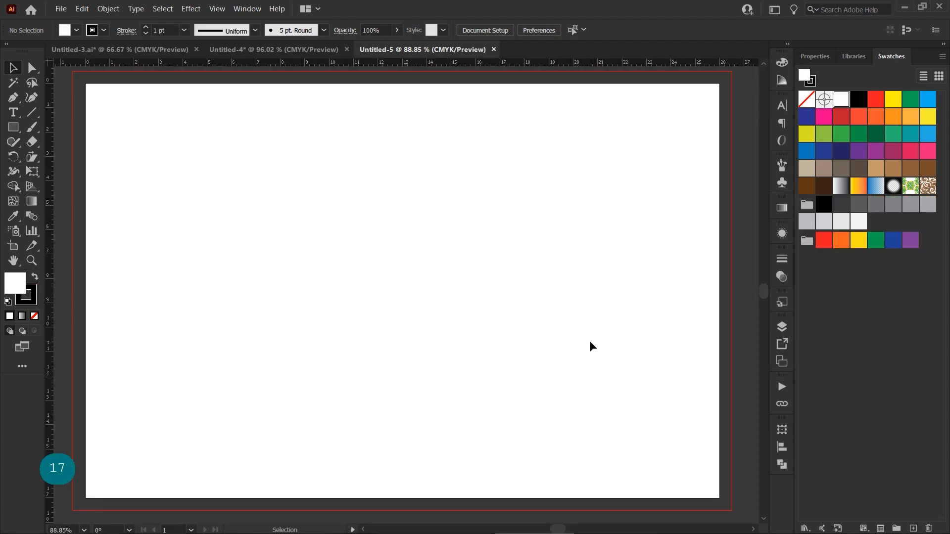
- Draw a rectangle 12 cm wide and 17 cm high on the artboard
{"action": "key", "text": "ctrl+minus"}
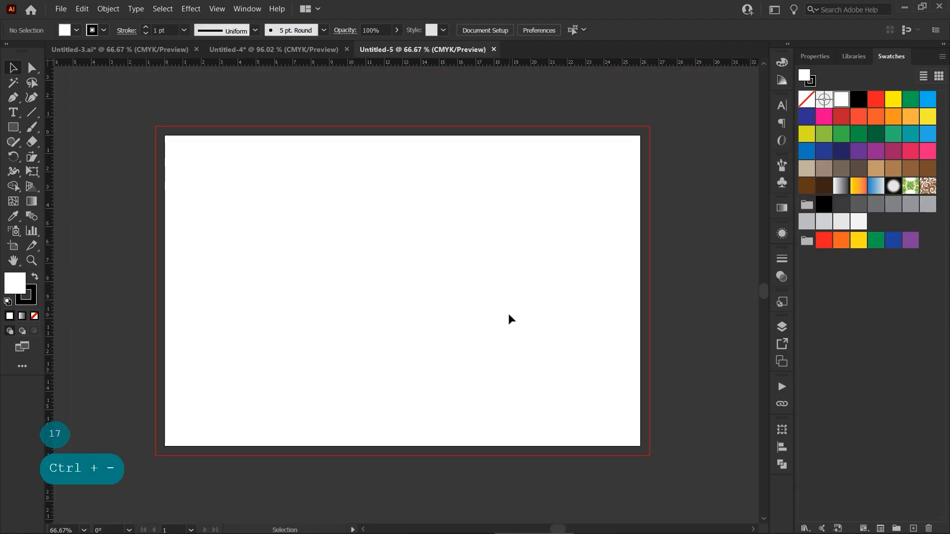
{"action": "left_click", "coordinate": [394, 267]}
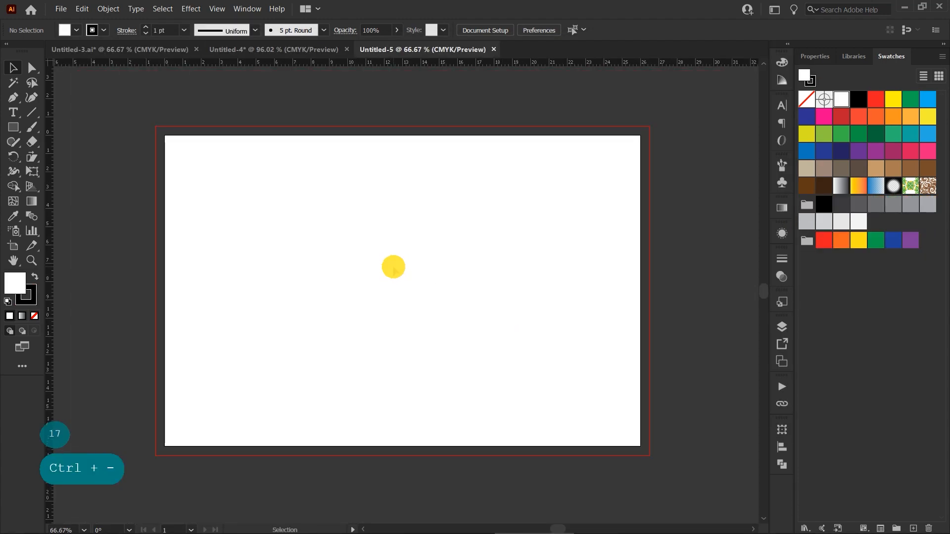
{"action": "left_click", "coordinate": [13, 127]}
{"action": "left_click", "coordinate": [367, 229]}
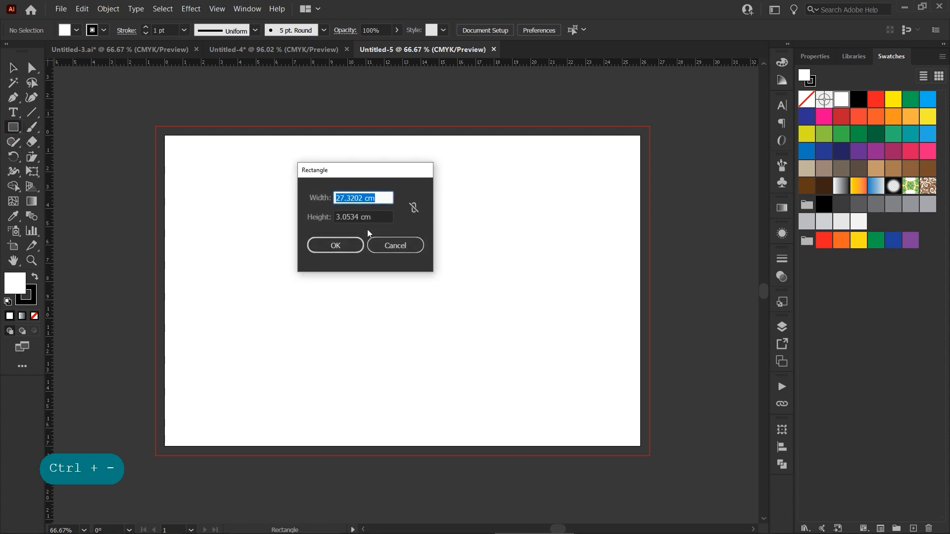
{"action": "type", "text": "12"}
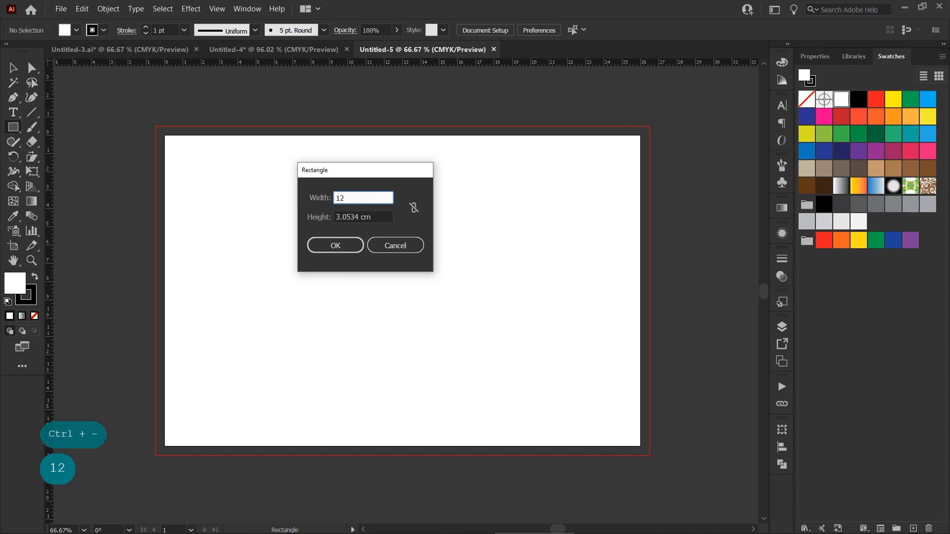
{"action": "key", "text": "Tab"}
{"action": "type", "text": "17"}
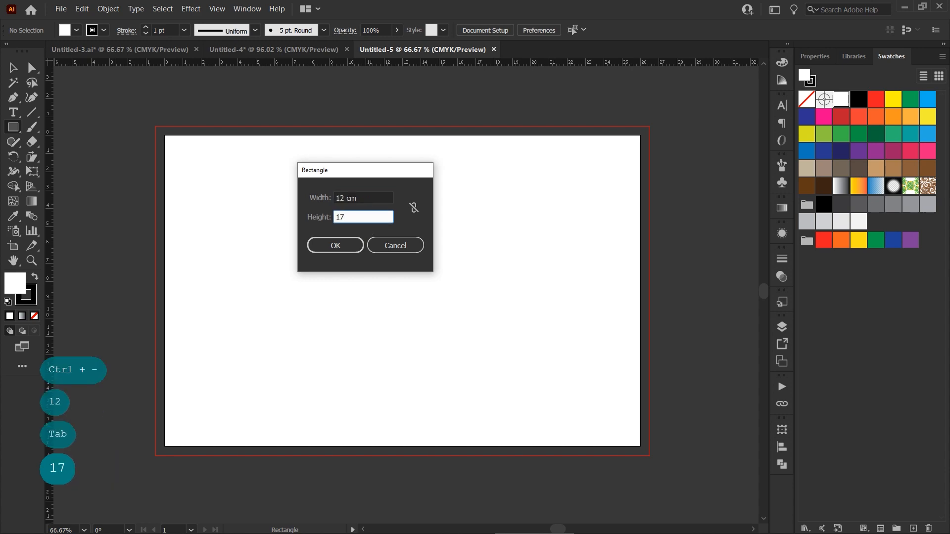
{"action": "left_click", "coordinate": [361, 244]}
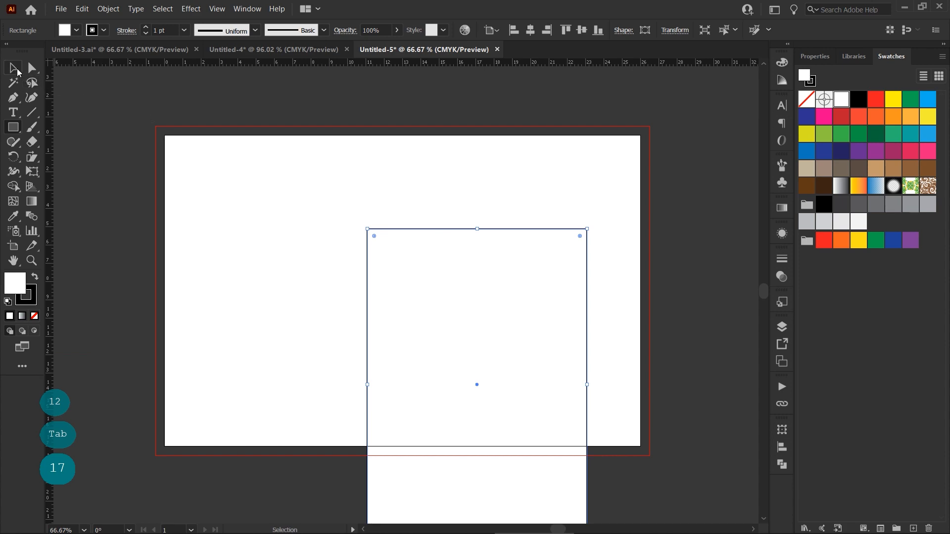
- Align the rectangle to the artboard, centred horizontally and flush with its top edge
{"action": "left_click", "coordinate": [13, 69]}
{"action": "left_click", "coordinate": [813, 59]}
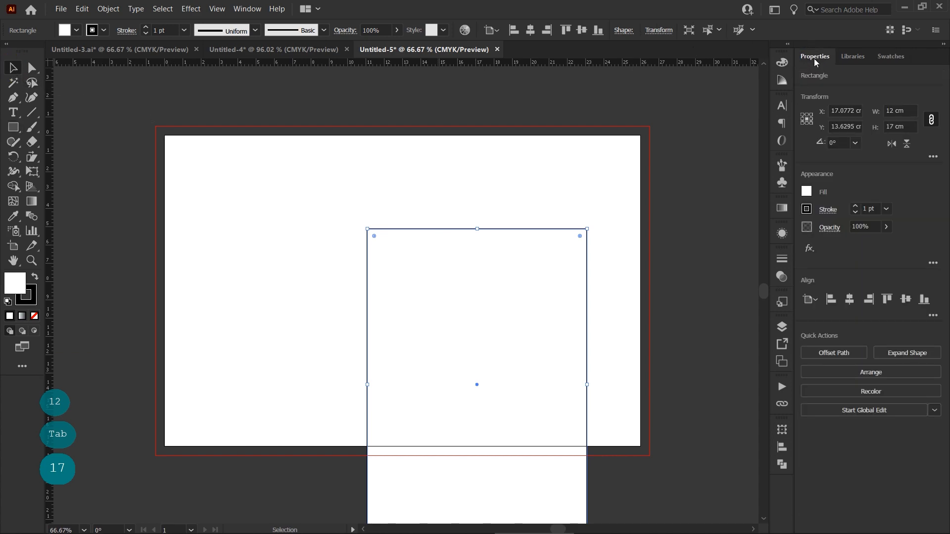
{"action": "left_click", "coordinate": [811, 300]}
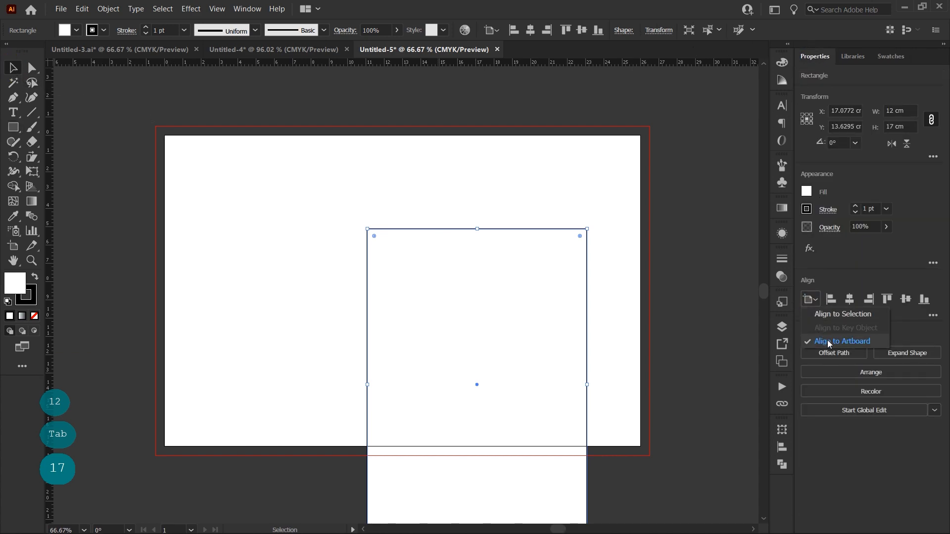
{"action": "left_click", "coordinate": [830, 342]}
{"action": "left_click", "coordinate": [850, 299]}
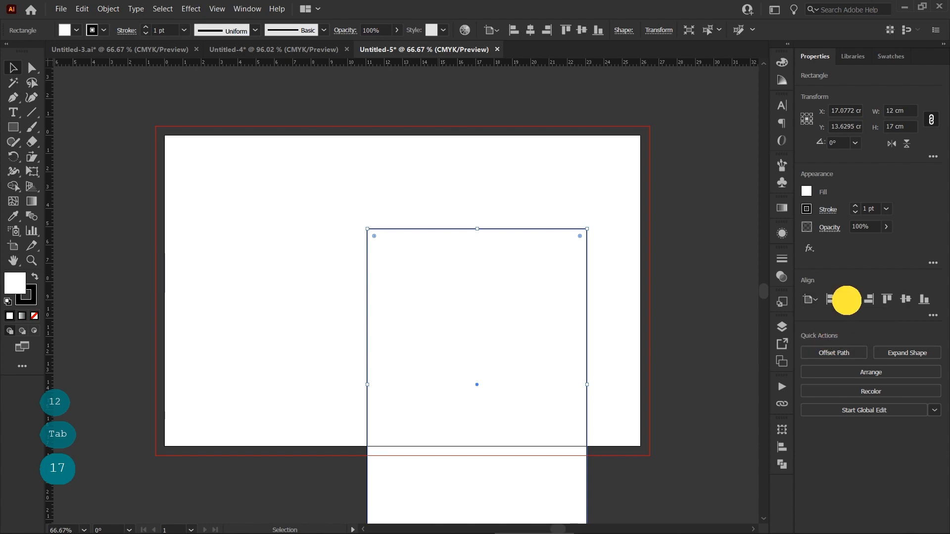
{"action": "left_click", "coordinate": [886, 299]}
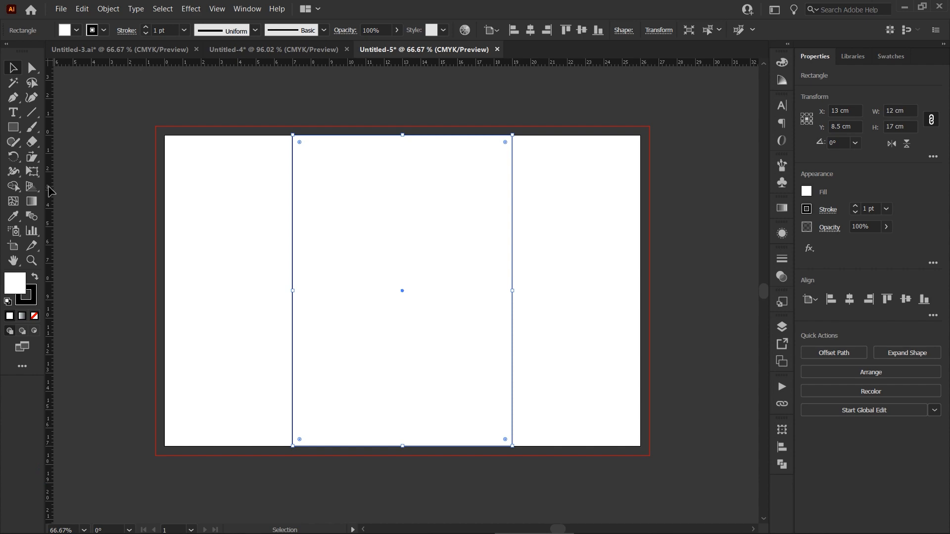
- Place vertical guides along the rectangle's left and right edges, at about 7 cm and 19 cm, and delete the rectangle
{"action": "left_click_drag", "start_coordinate": [50, 190], "coordinate": [292, 212]}
{"action": "left_click_drag", "start_coordinate": [49, 172], "coordinate": [511, 236]}
{"action": "key", "text": "Delete"}
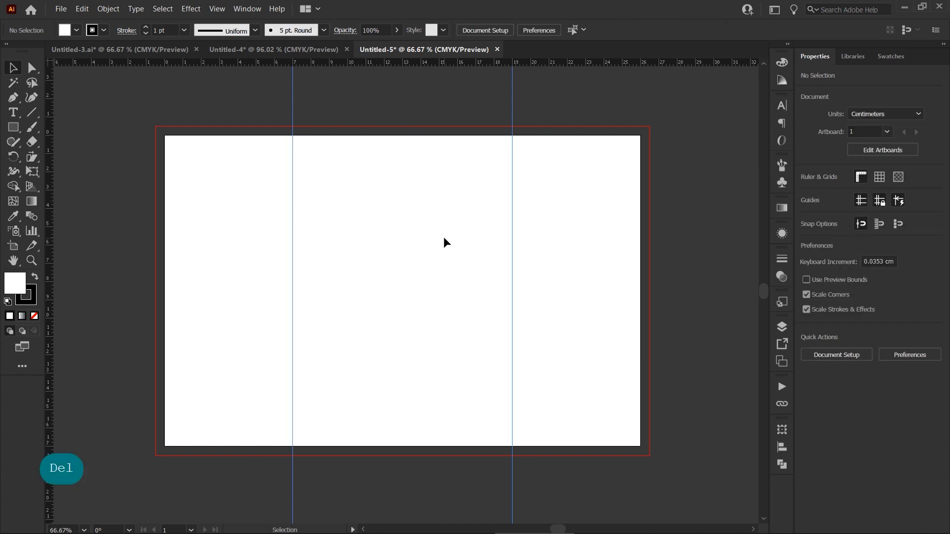
- Draw a 1 × 1 cm square near the artboard's upper left
{"action": "left_click", "coordinate": [13, 127]}
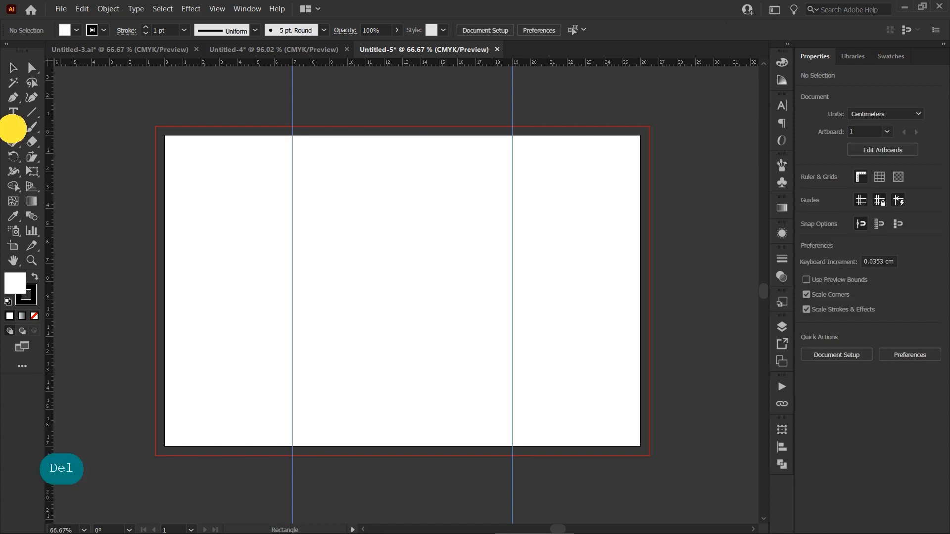
{"action": "left_click", "coordinate": [205, 202]}
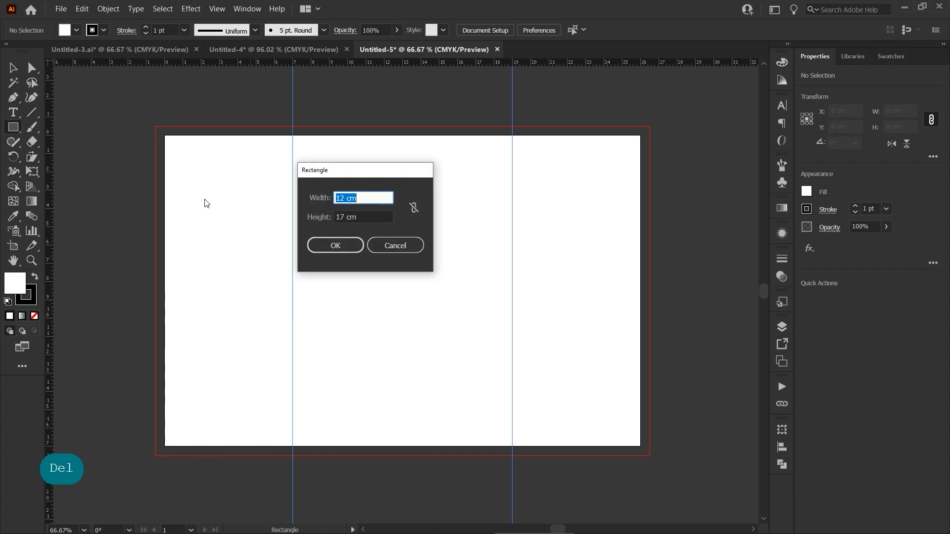
{"action": "type", "text": "1"}
{"action": "key", "text": "Tab"}
{"action": "type", "text": "1"}
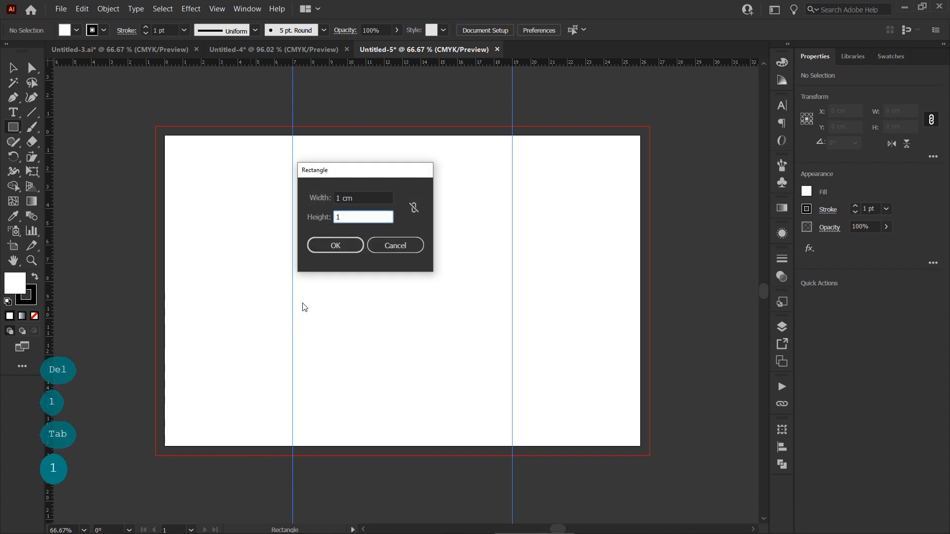
{"action": "left_click", "coordinate": [335, 246]}
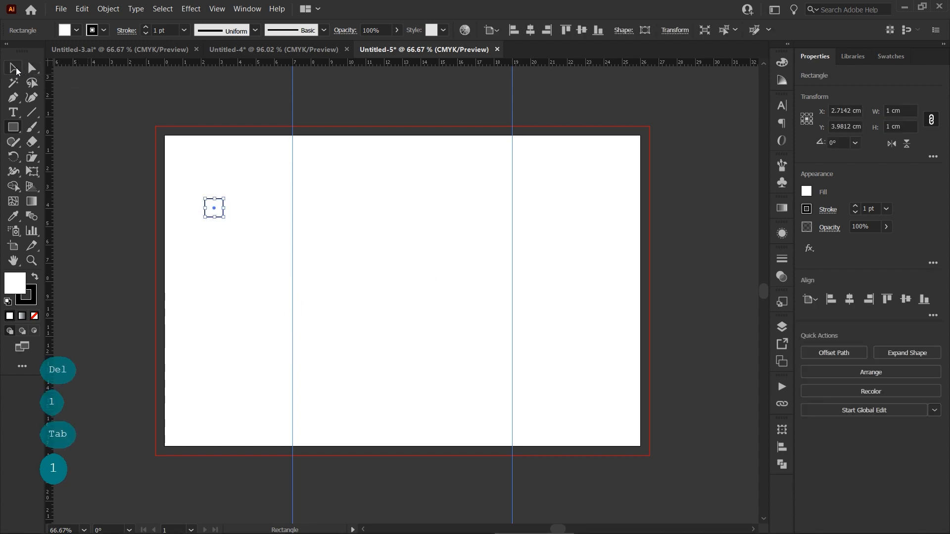
- Swap the square's fill and stroke colours and align it to the artboard's top-left corner
{"action": "left_click", "coordinate": [15, 69]}
{"action": "left_click", "coordinate": [35, 277]}
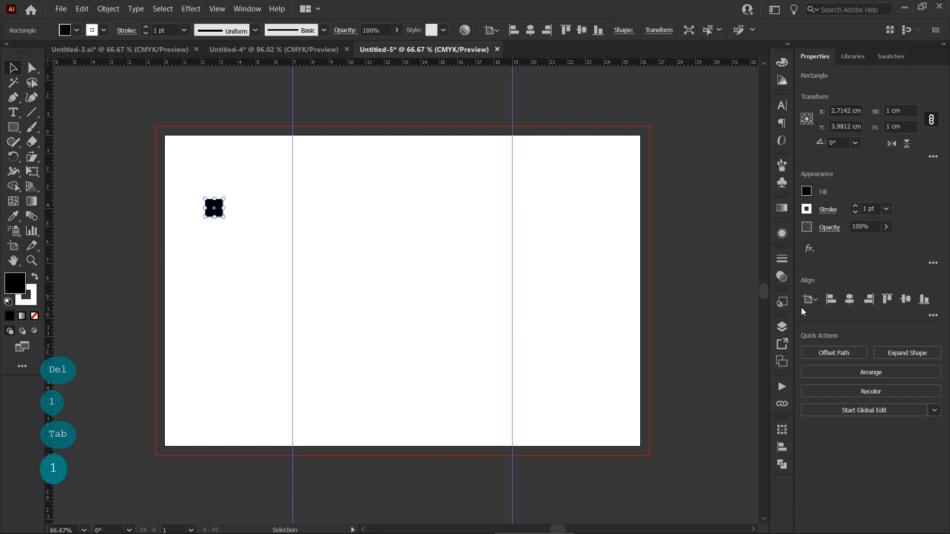
{"action": "left_click", "coordinate": [887, 300]}
{"action": "left_click", "coordinate": [830, 300]}
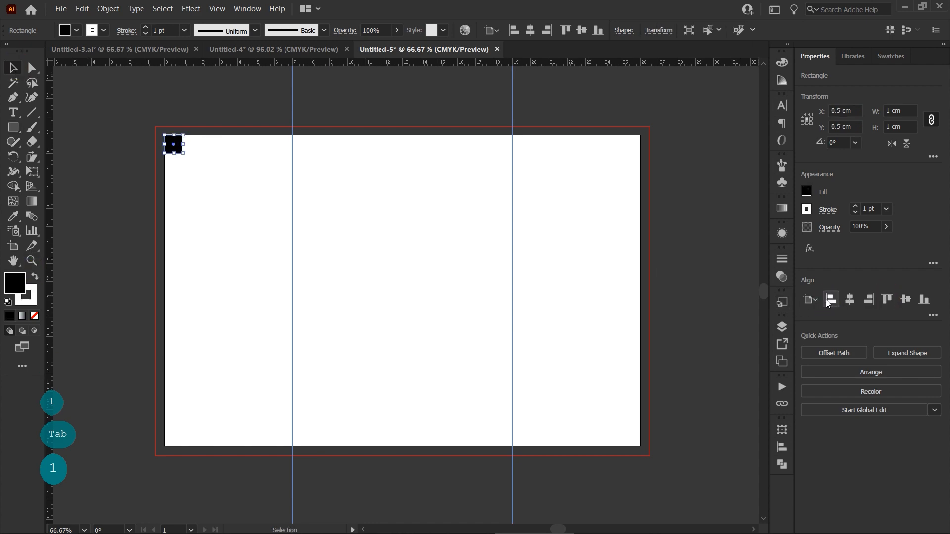
- Duplicate the black square and align the copy to the artboard's bottom-right corner
{"action": "left_click", "coordinate": [83, 9]}
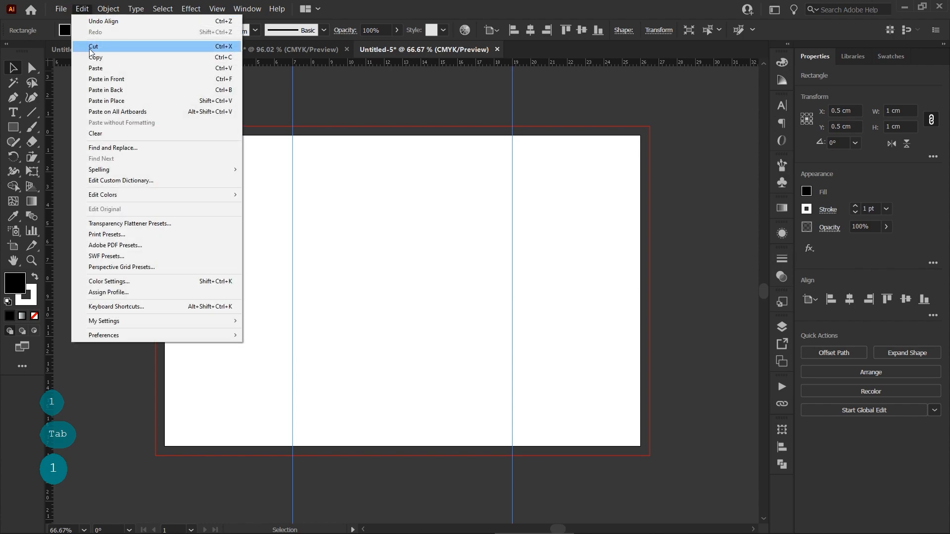
{"action": "left_click", "coordinate": [89, 55]}
{"action": "left_click", "coordinate": [82, 9]}
{"action": "left_click", "coordinate": [92, 68]}
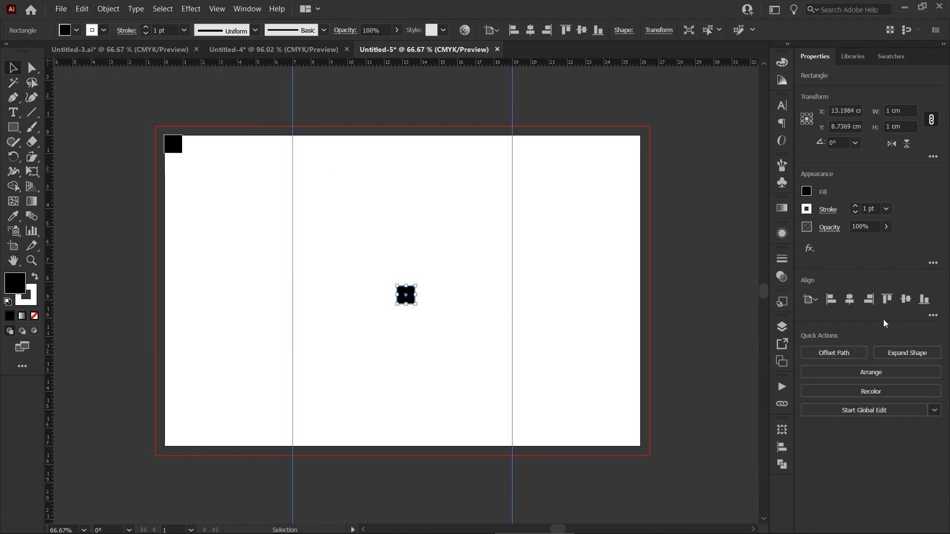
{"action": "left_click", "coordinate": [923, 299]}
{"action": "left_click", "coordinate": [868, 299]}
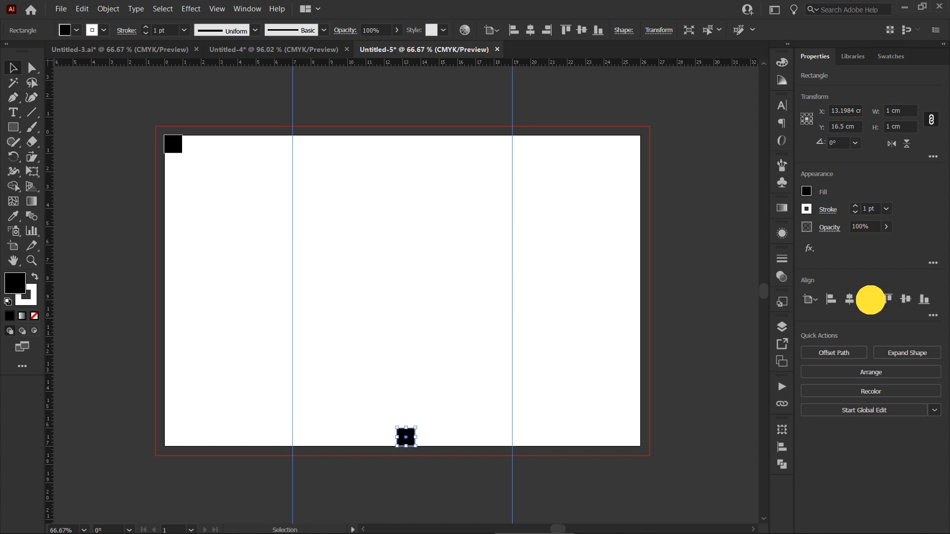
- Draw a 24 × 15 cm rectangle between the inner corners of the two squares and convert it to guides
{"action": "left_click", "coordinate": [525, 314]}
{"action": "left_click", "coordinate": [18, 126]}
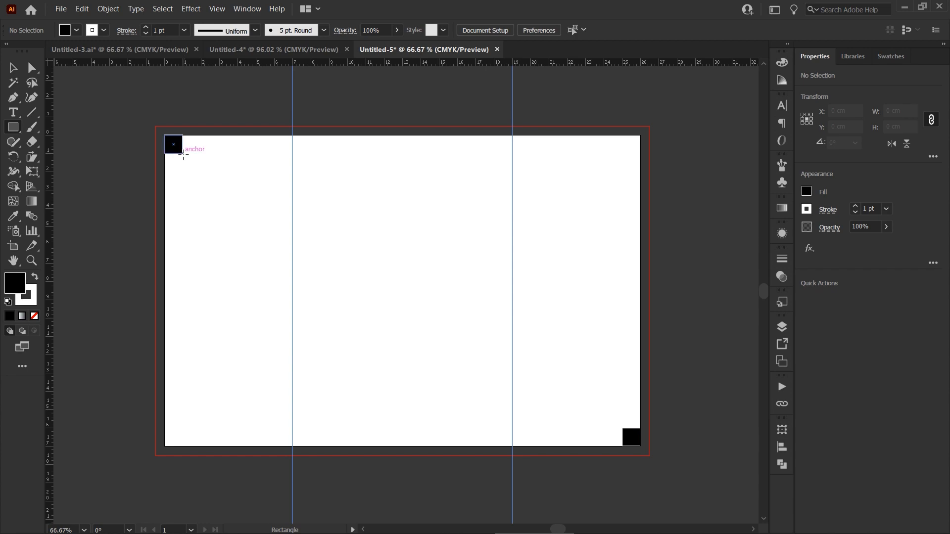
{"action": "left_click_drag", "start_coordinate": [183, 154], "coordinate": [622, 427]}
{"action": "right_click", "coordinate": [396, 223]}
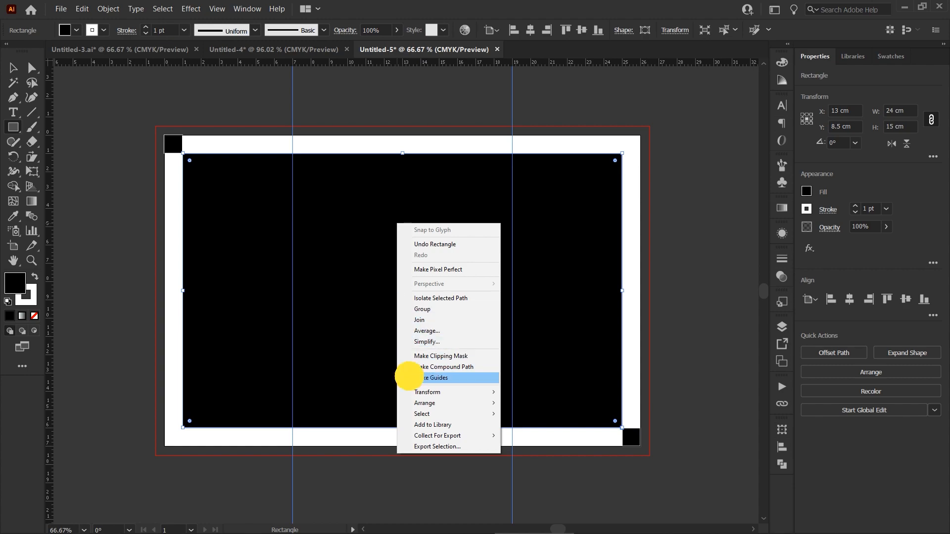
{"action": "left_click", "coordinate": [405, 376]}
- Delete both black corner squares
{"action": "left_click", "coordinate": [13, 68]}
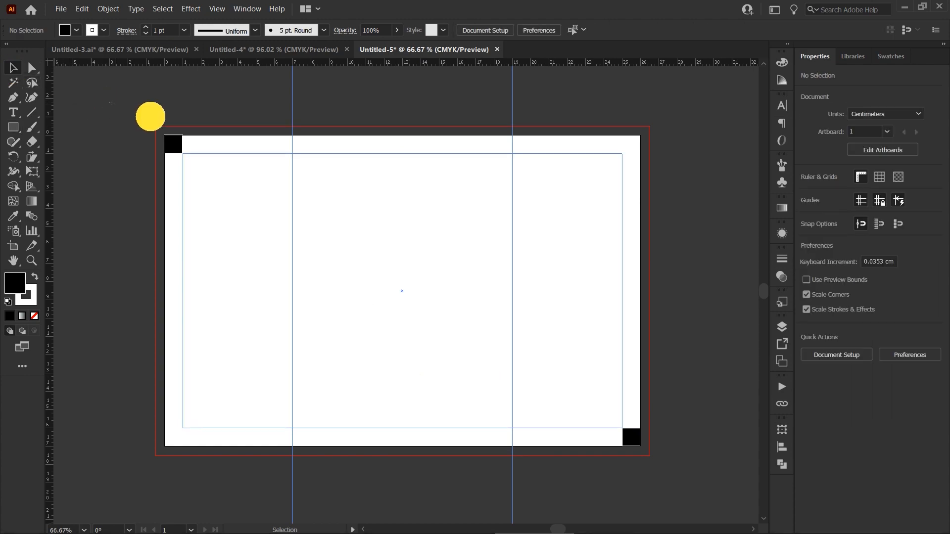
{"action": "left_click_drag", "start_coordinate": [109, 103], "coordinate": [658, 465]}
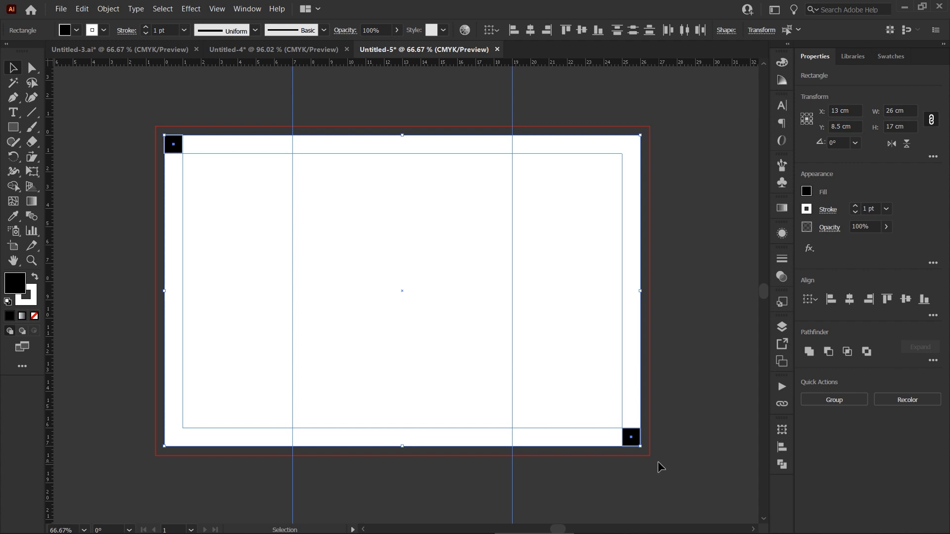
{"action": "key", "text": "Delete"}
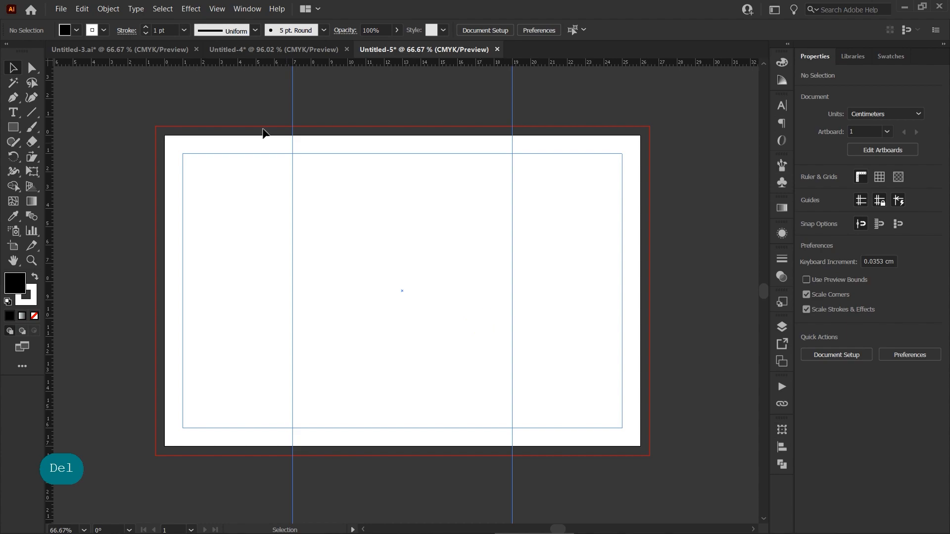
- Copy the large Nature logo from the Untitled-4 document
{"action": "left_click", "coordinate": [255, 50]}
{"action": "left_click", "coordinate": [251, 171]}
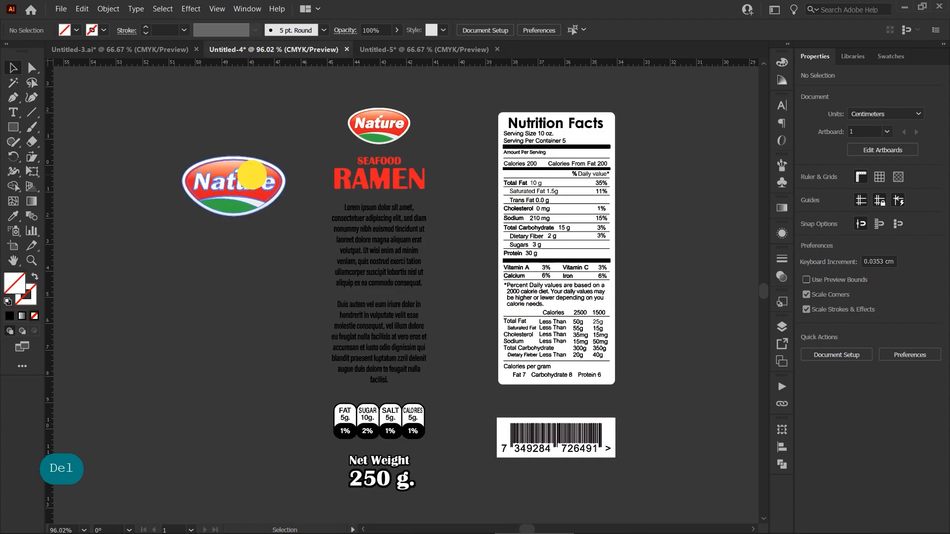
{"action": "left_click", "coordinate": [82, 9]}
{"action": "left_click", "coordinate": [91, 59]}
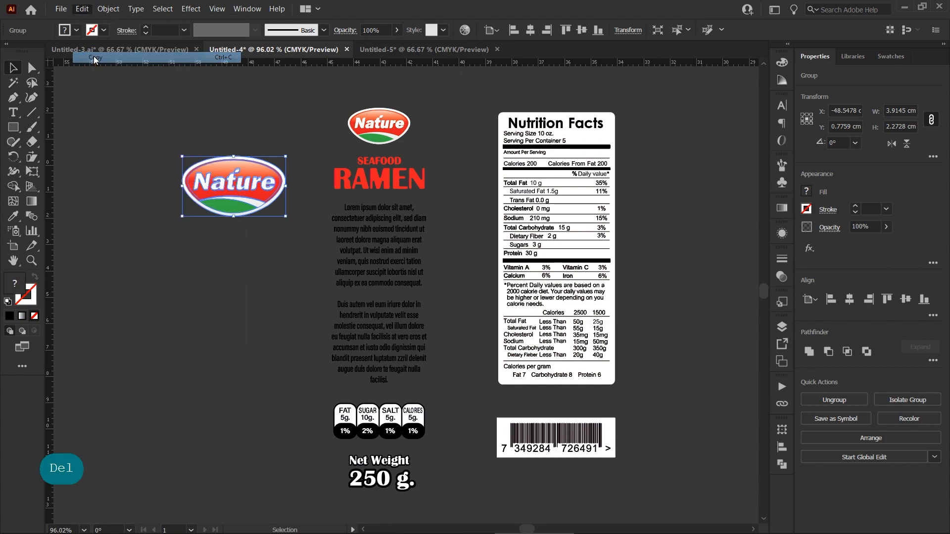
- Paste the logo into Untitled-5 and move it to the top of the centre panel, at about X 13 cm, Y 2.5 cm
{"action": "left_click", "coordinate": [414, 52]}
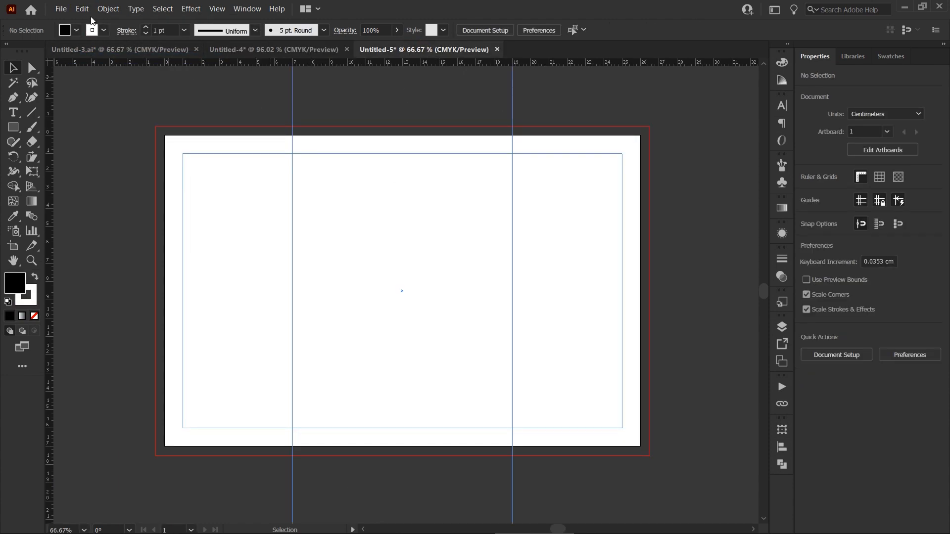
{"action": "left_click", "coordinate": [81, 10]}
{"action": "left_click", "coordinate": [99, 68]}
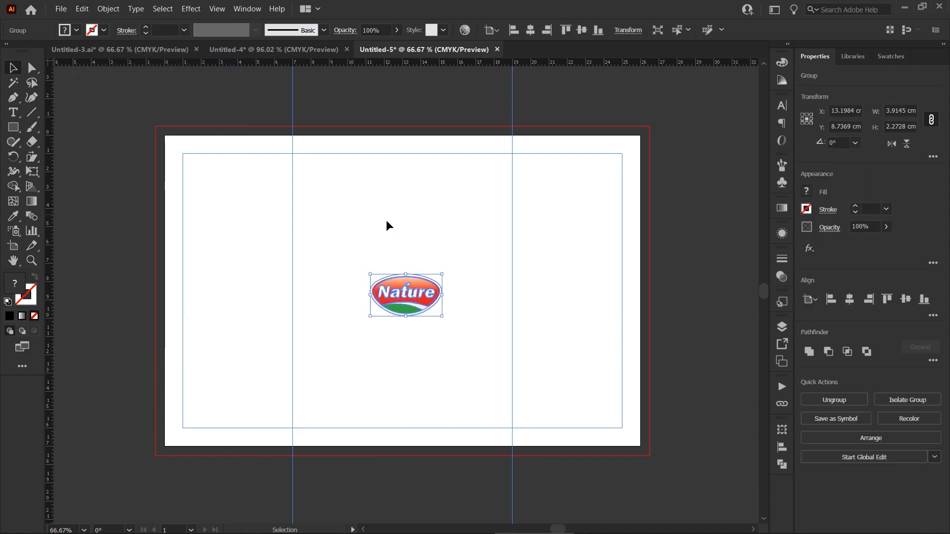
{"action": "left_click_drag", "start_coordinate": [417, 271], "coordinate": [412, 172]}
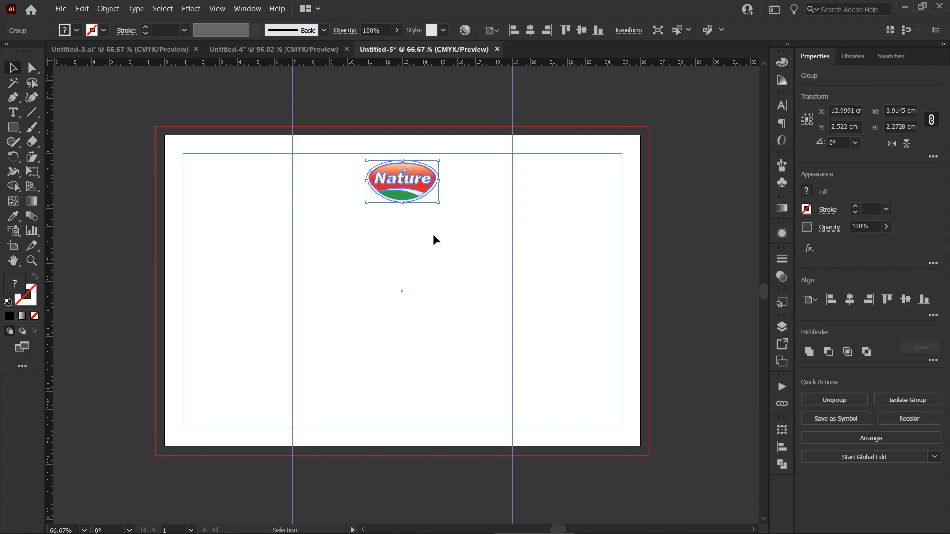
- Add the point text "SEAFOOD" at 60 pt below the Nature logo
{"action": "left_click", "coordinate": [433, 237]}
{"action": "left_click", "coordinate": [14, 113]}
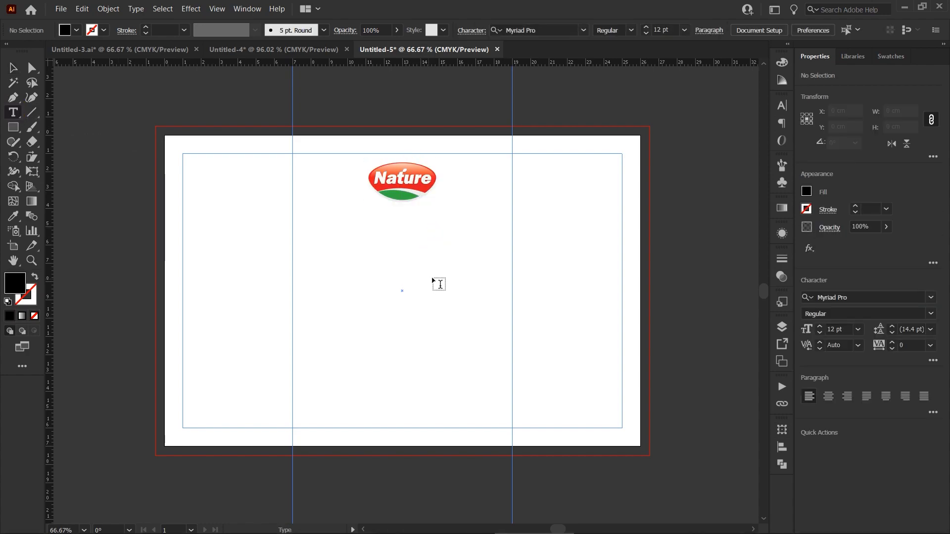
{"action": "key", "text": "ctrl+space"}
{"action": "left_click_drag", "start_coordinate": [402, 231], "coordinate": [446, 255]}
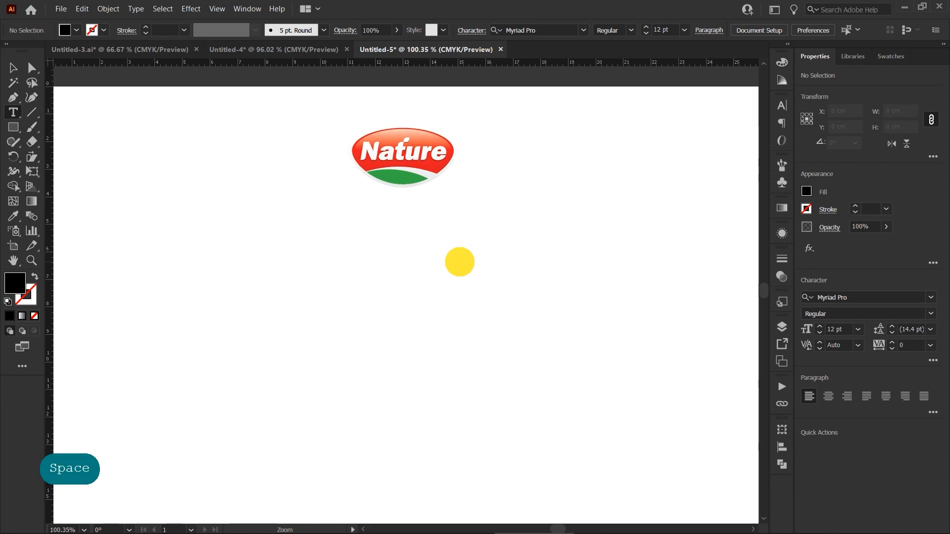
{"action": "left_click", "coordinate": [352, 275]}
{"action": "left_click", "coordinate": [593, 30]}
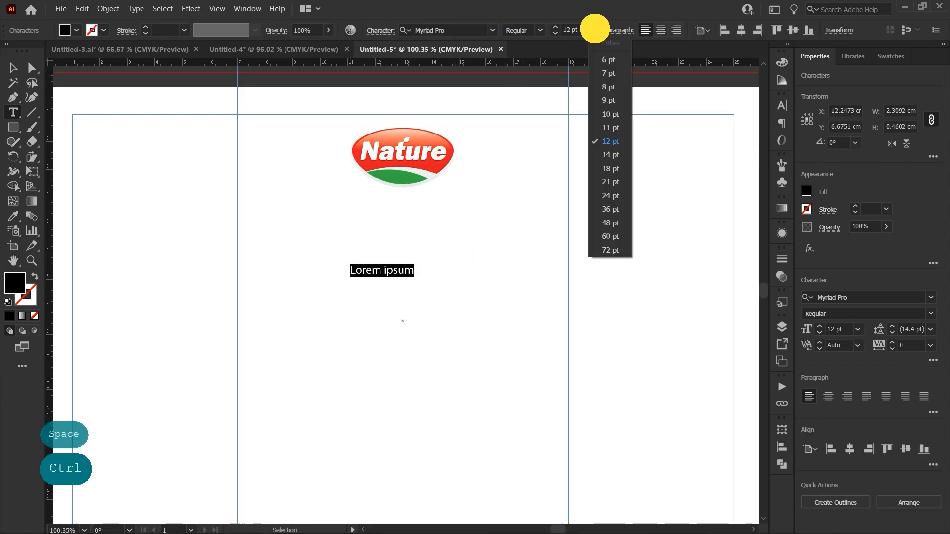
{"action": "left_click", "coordinate": [608, 235]}
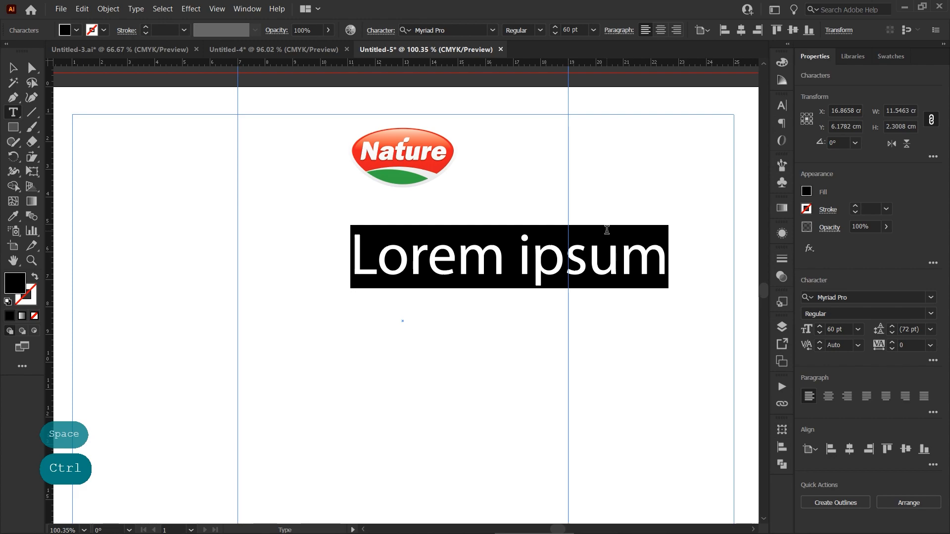
{"action": "type", "text": "SEA"}
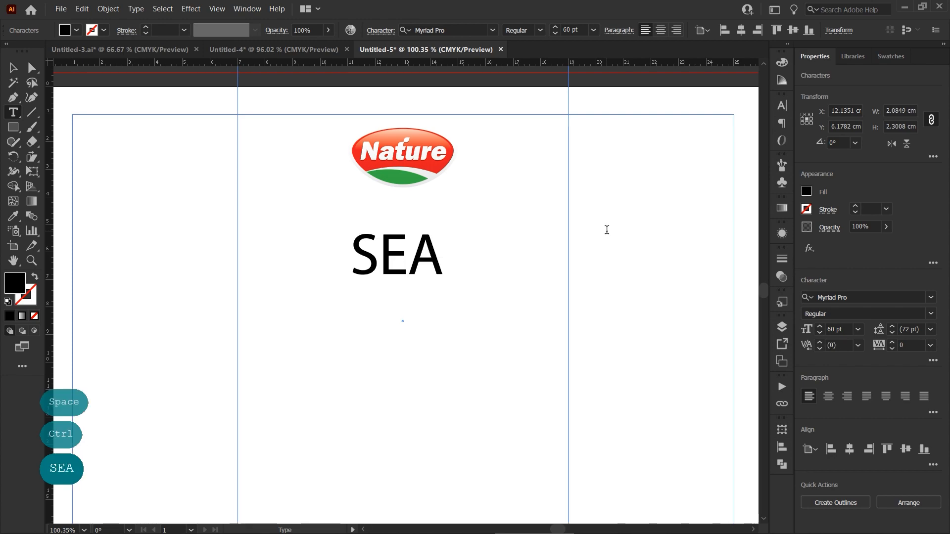
{"action": "type", "text": "FOOD"}
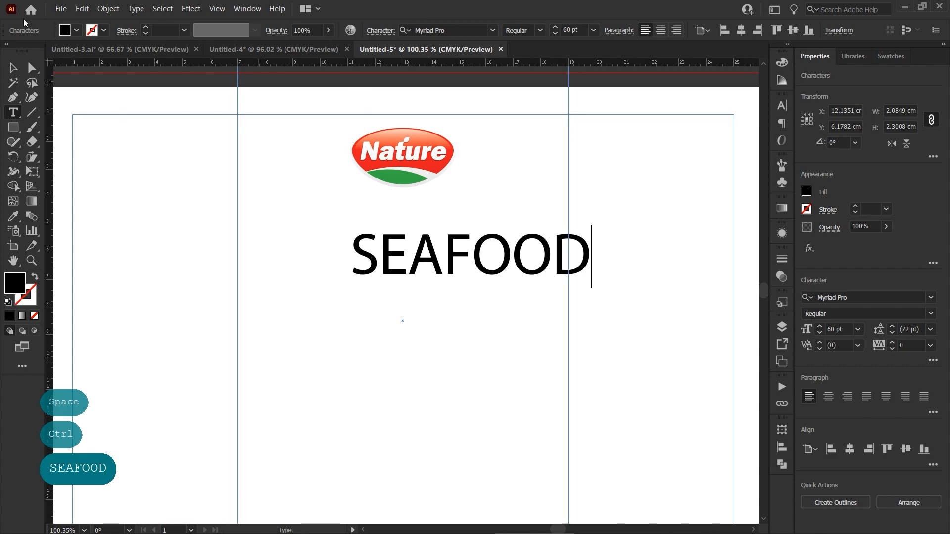
{"action": "key", "text": "ctrl+Return"}
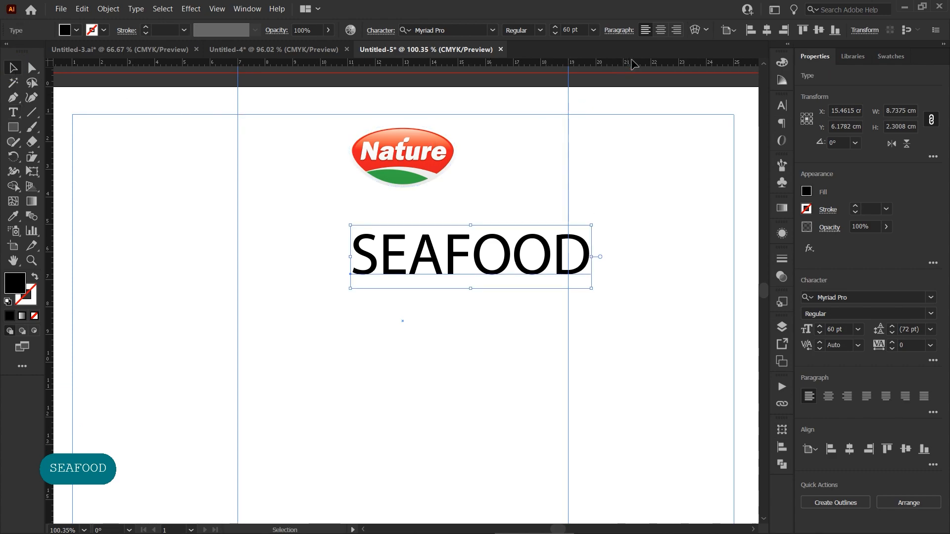
- Centre-align the SEAFOOD text, scale it down to about 6.1 cm wide and centre it beneath the logo at about X 13 cm
{"action": "left_click", "coordinate": [661, 30]}
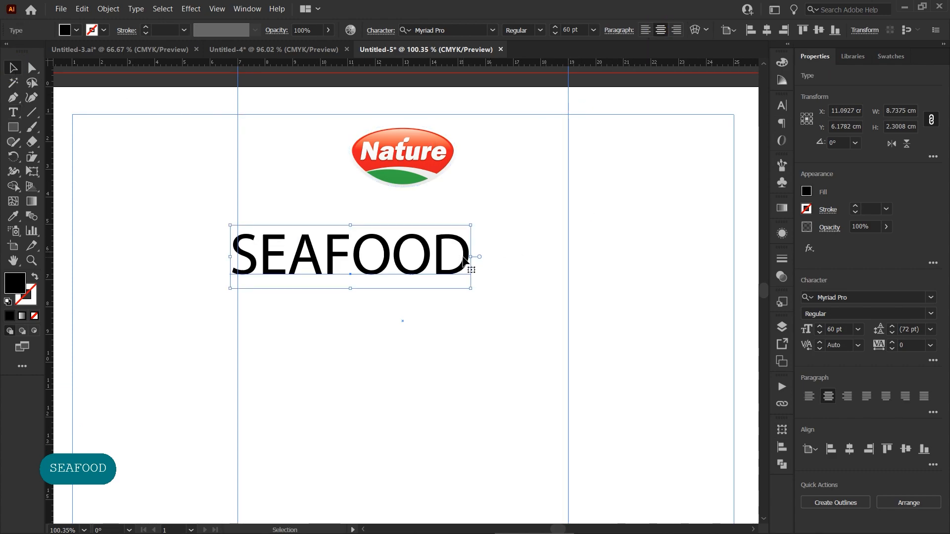
{"action": "left_click_drag", "start_coordinate": [470, 256], "coordinate": [434, 261]}
{"action": "left_click_drag", "start_coordinate": [419, 262], "coordinate": [468, 267]}
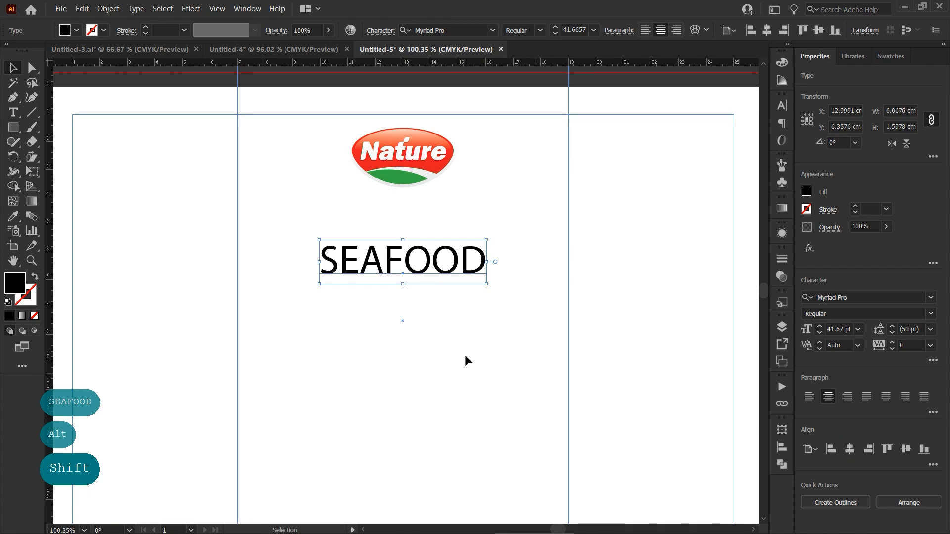
- Duplicate the SEAFOOD text straight down and change the copy's wording to "RAMEN"
{"action": "left_click_drag", "start_coordinate": [429, 275], "coordinate": [429, 337]}
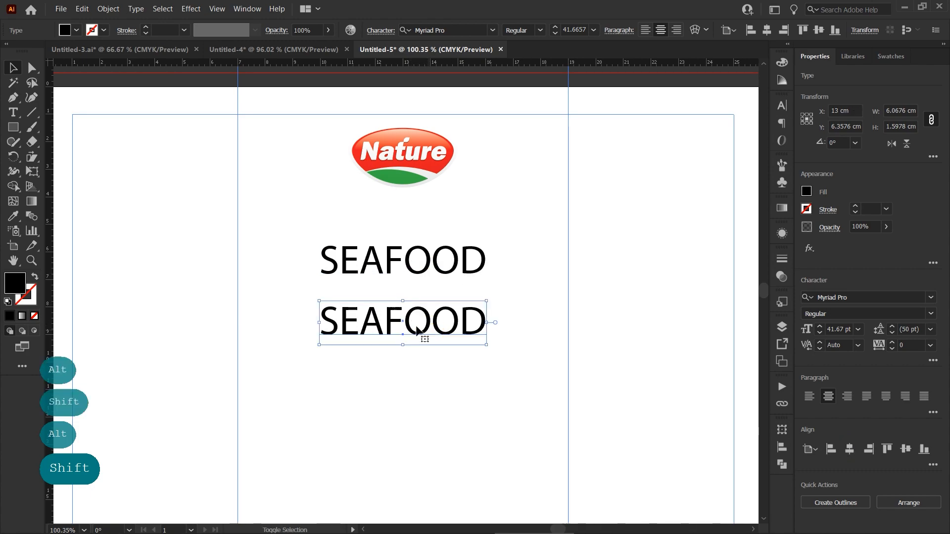
{"action": "double_click", "coordinate": [415, 326]}
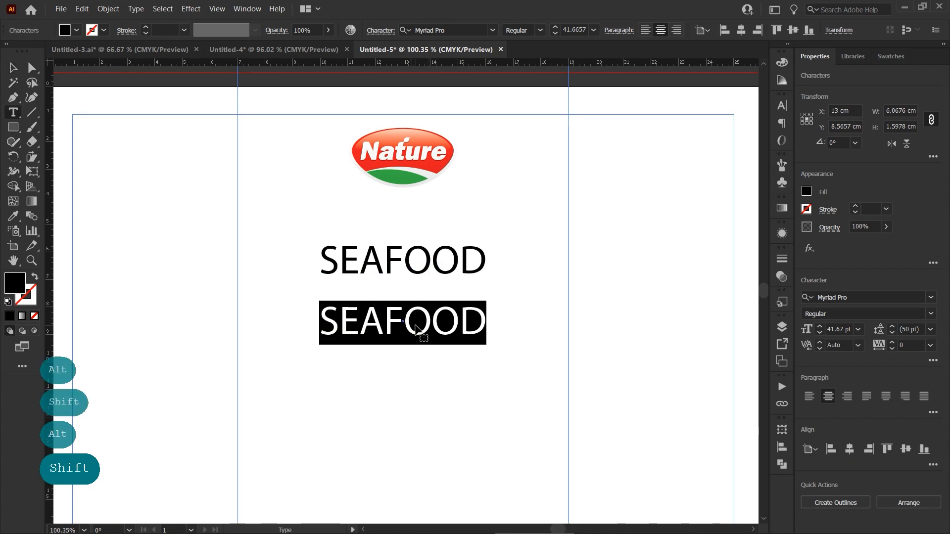
{"action": "type", "text": "RA"}
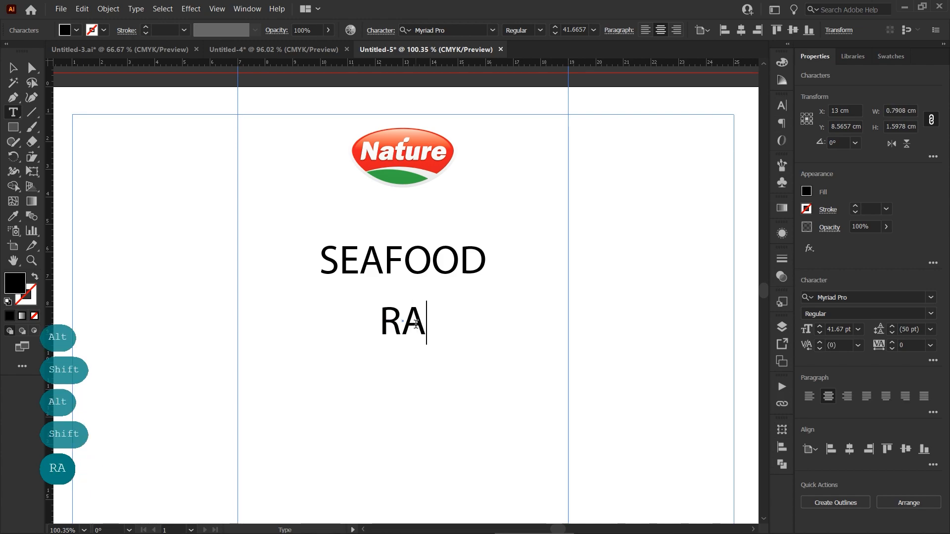
{"action": "type", "text": "MEN"}
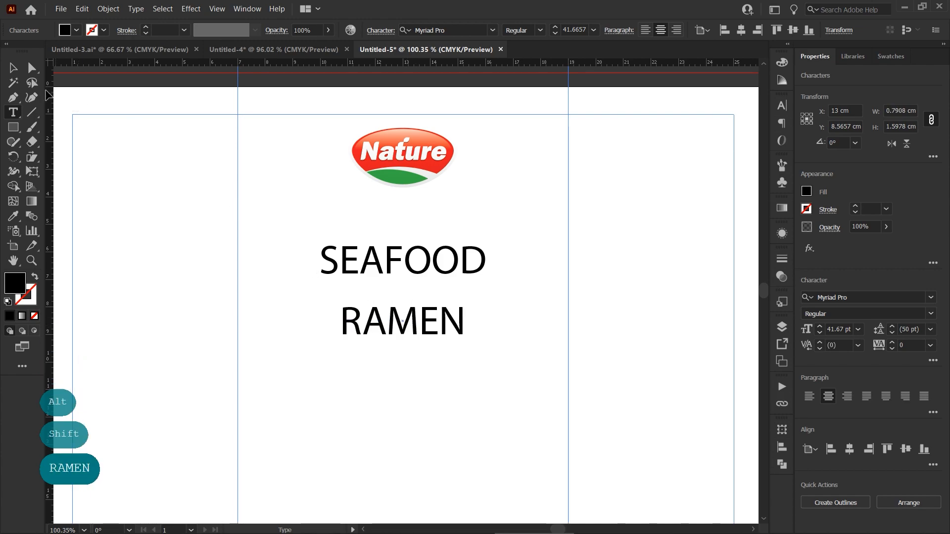
{"action": "left_click", "coordinate": [13, 68]}
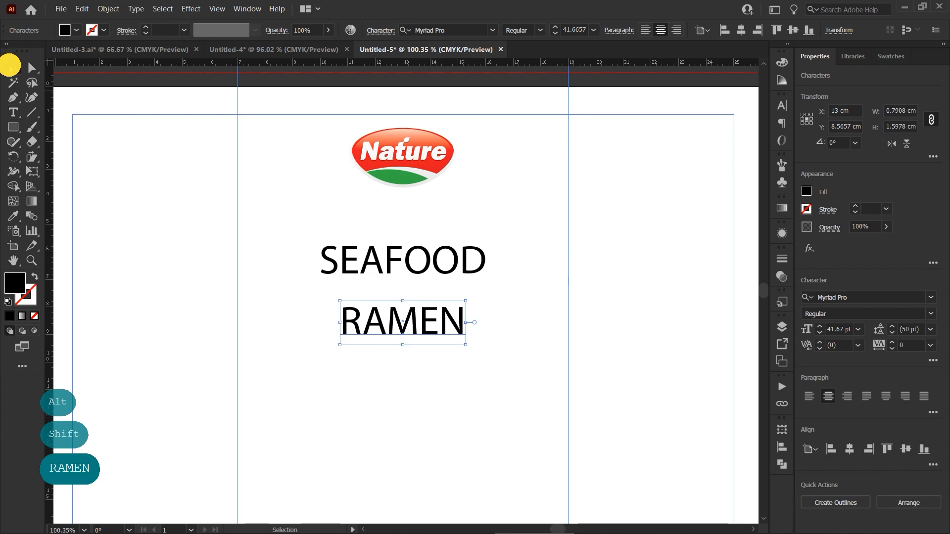
- Enlarge RAMEN to about 84 pt, and scale both text lines together to about 8.1 cm wide, moved up closer to the logo
{"action": "left_click_drag", "start_coordinate": [490, 324], "coordinate": [530, 320]}
{"action": "left_click", "coordinate": [499, 323], "text": "alt+shift"}
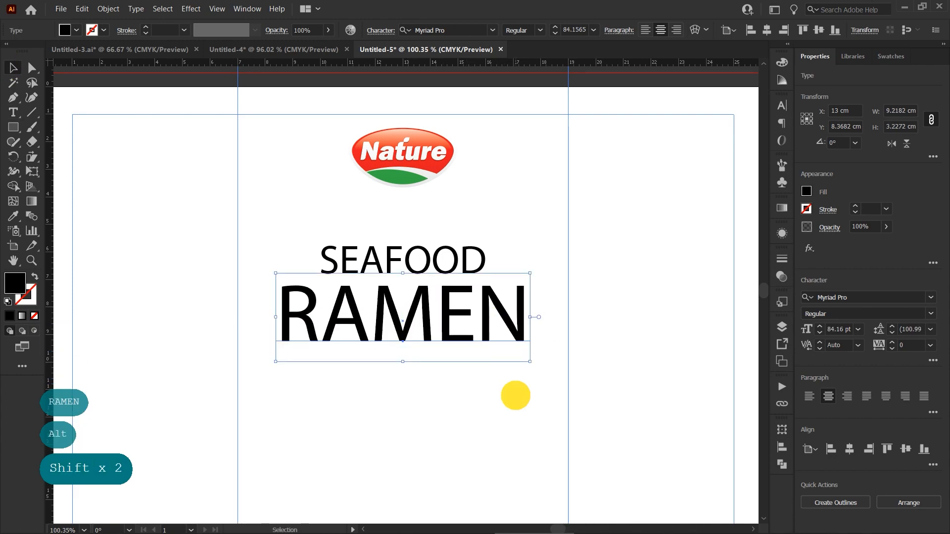
{"action": "left_click", "coordinate": [454, 260], "text": "shift"}
{"action": "left_click_drag", "start_coordinate": [531, 299], "coordinate": [515, 303]}
{"action": "left_click_drag", "start_coordinate": [481, 267], "coordinate": [474, 236]}
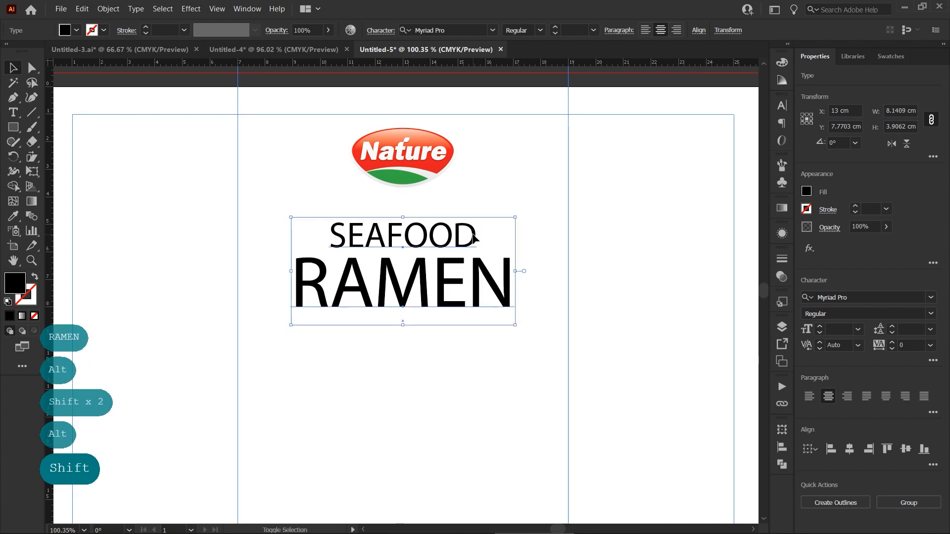
- Scale only the SEAFOOD text down from its centre to about 29 pt, about 4.2 cm wide
{"action": "left_click", "coordinate": [498, 206]}
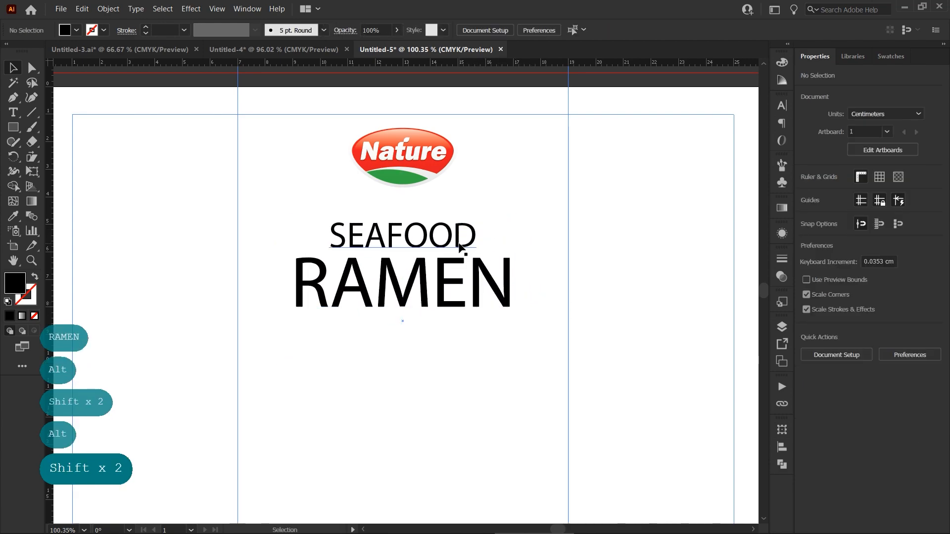
{"action": "left_click", "coordinate": [470, 237]}
{"action": "left_click_drag", "start_coordinate": [478, 236], "coordinate": [461, 237]}
- Set the font of SEAFOOD and RAMEN to Britannic Bold and convert both lines to outlines
{"action": "left_click", "coordinate": [464, 280], "text": "shift"}
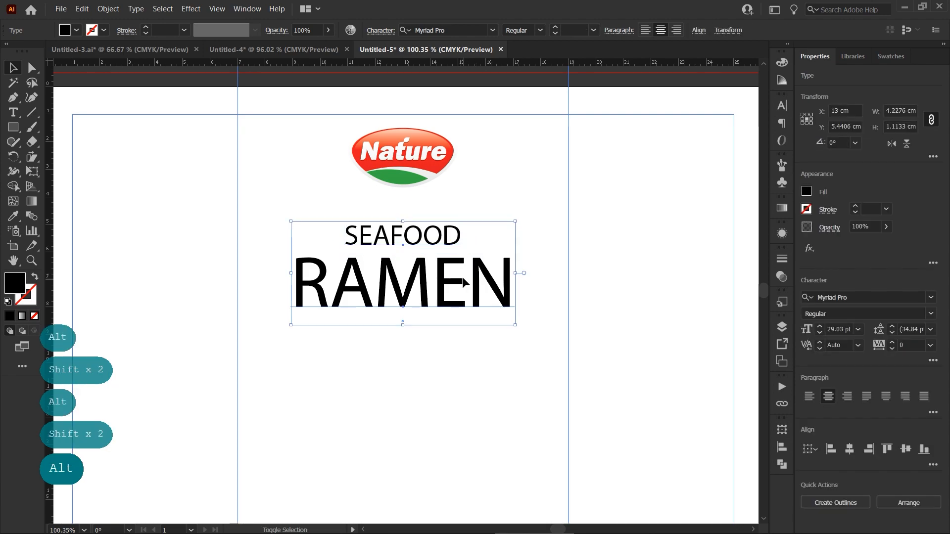
{"action": "left_click", "coordinate": [493, 30]}
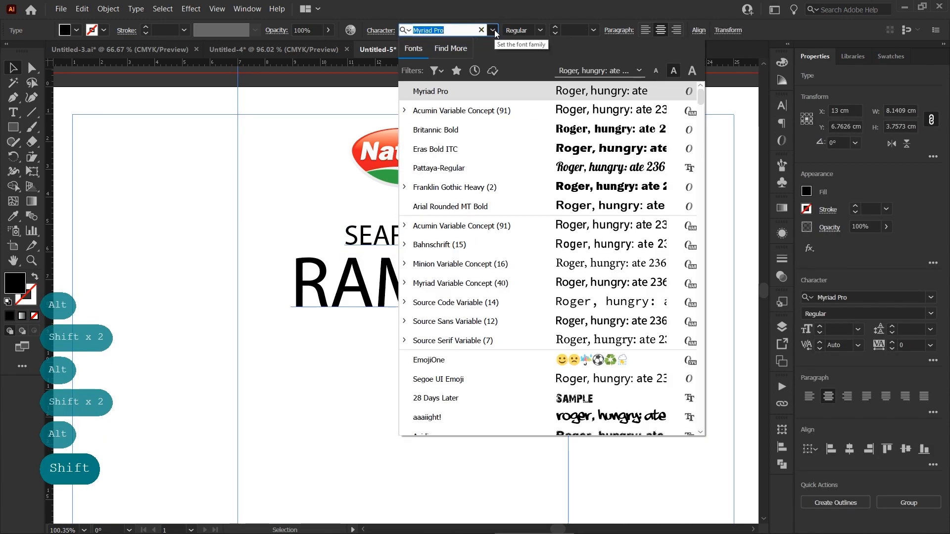
{"action": "left_click", "coordinate": [491, 130]}
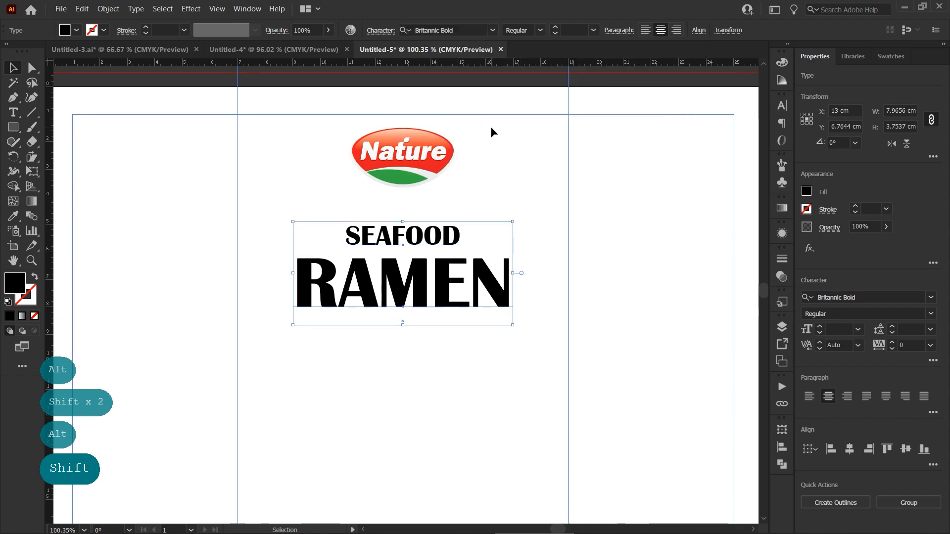
{"action": "right_click", "coordinate": [466, 225]}
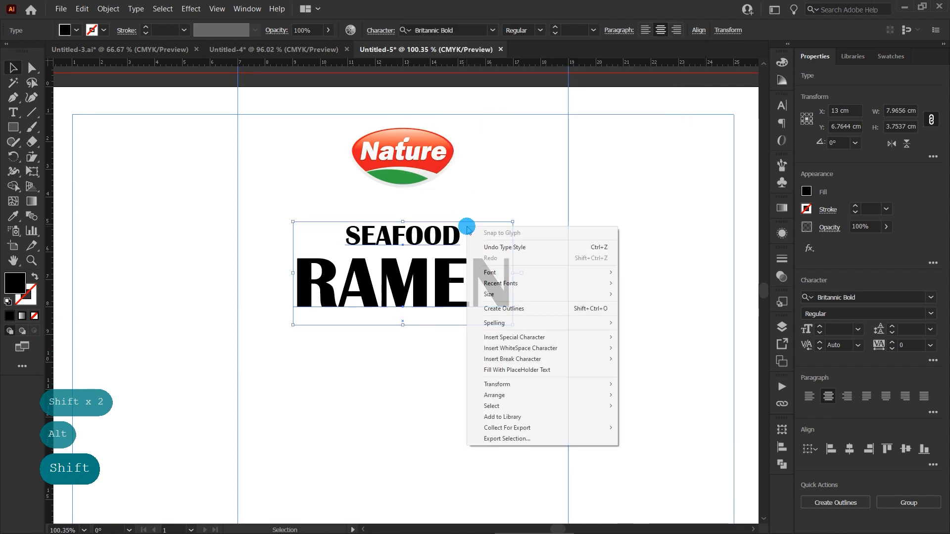
{"action": "left_click", "coordinate": [484, 308]}
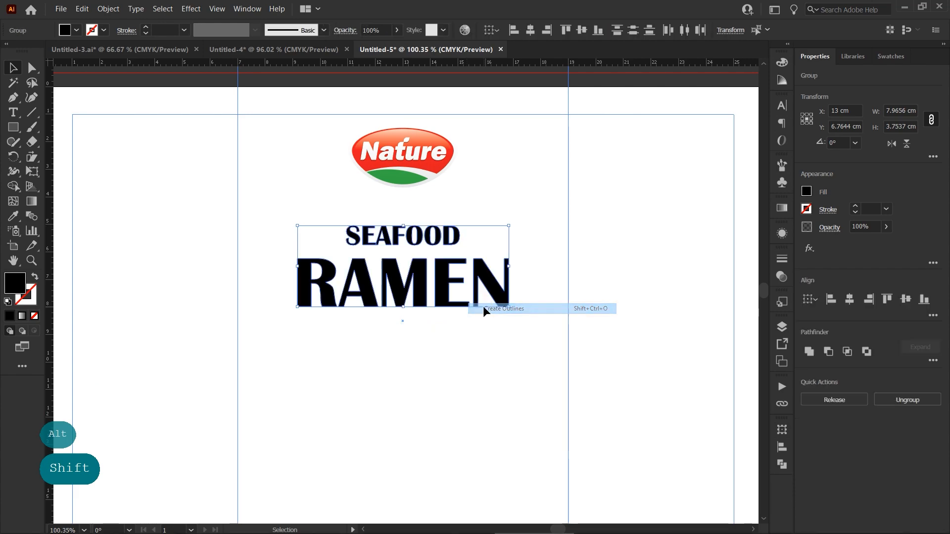
{"action": "left_click", "coordinate": [528, 345]}
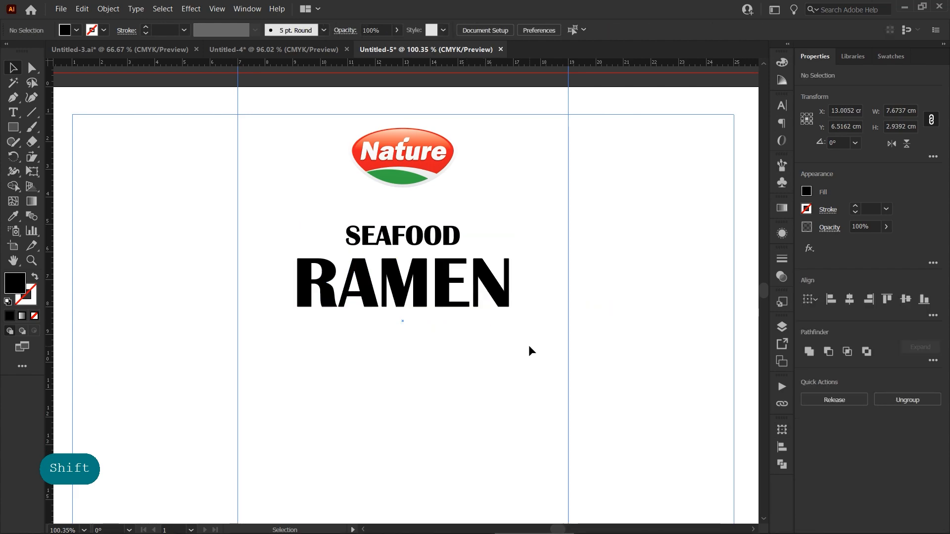
- Round all corners of the outlined RAMEN letters with a radius of about 0.085 cm
{"action": "left_click", "coordinate": [448, 287]}
{"action": "left_click_drag", "start_coordinate": [448, 287], "coordinate": [424, 290]}
{"action": "left_click", "coordinate": [386, 284], "text": "ctrl"}
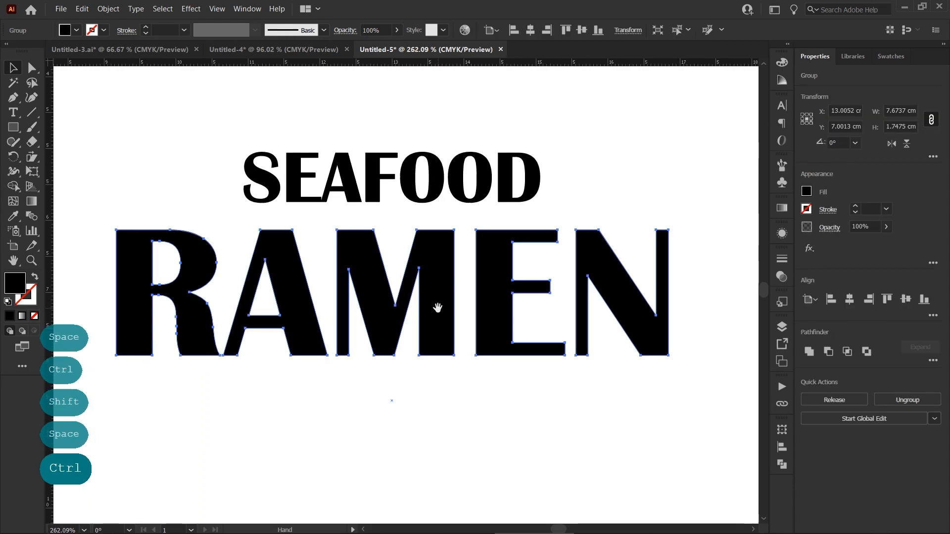
{"action": "left_click", "coordinate": [32, 68]}
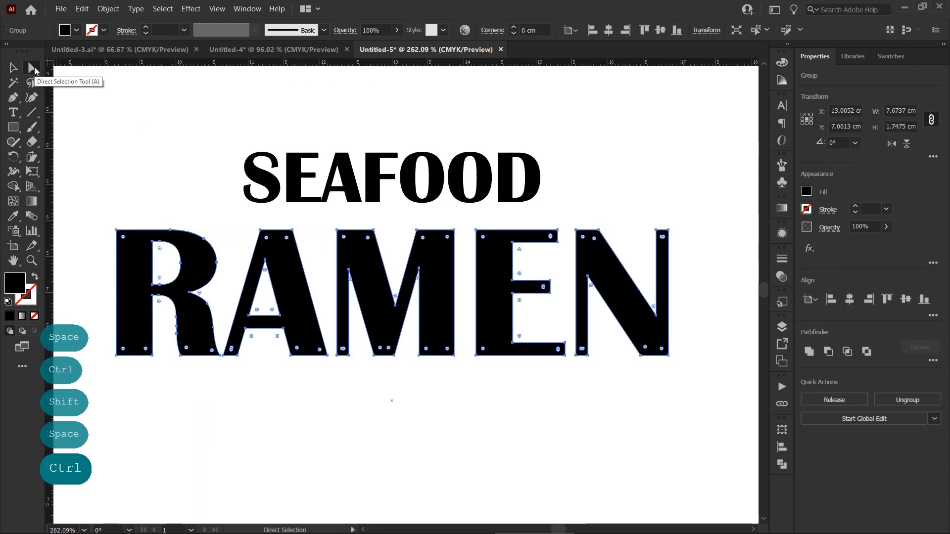
{"action": "left_click_drag", "start_coordinate": [123, 354], "coordinate": [144, 328]}
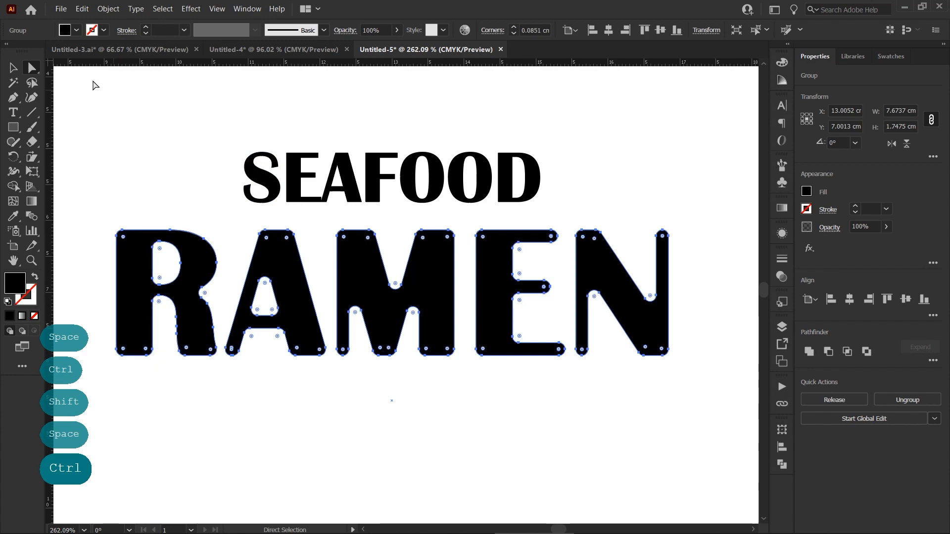
- Round all corners of the outlined SEAFOOD letters with a radius of about 0.034 cm
{"action": "left_click", "coordinate": [13, 68]}
{"action": "left_click", "coordinate": [256, 173]}
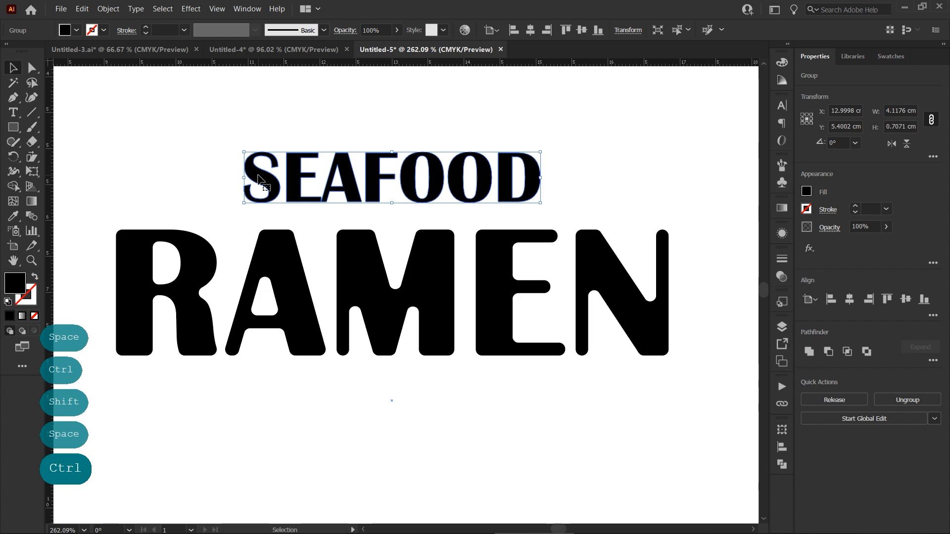
{"action": "left_click", "coordinate": [32, 67]}
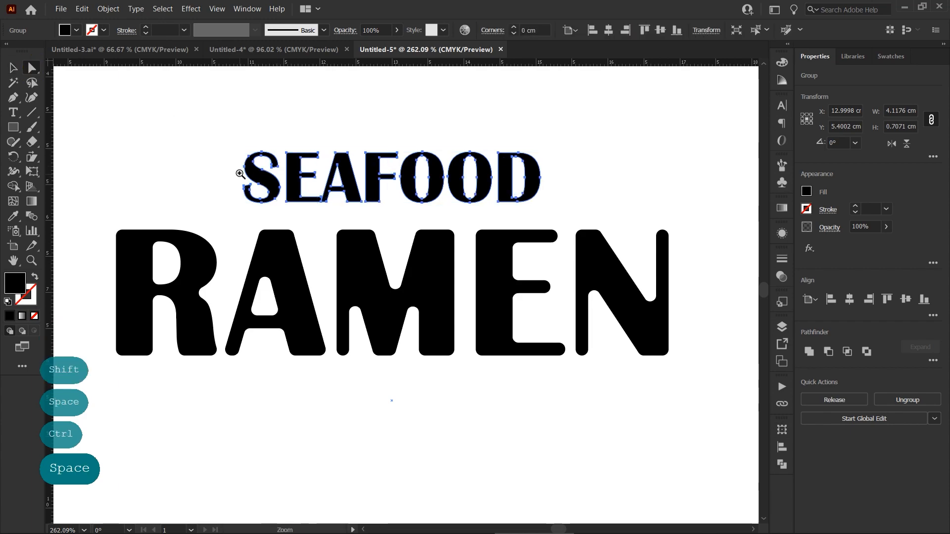
{"action": "left_click_drag", "start_coordinate": [242, 171], "coordinate": [386, 243]}
{"action": "left_click_drag", "start_coordinate": [258, 216], "coordinate": [243, 234]}
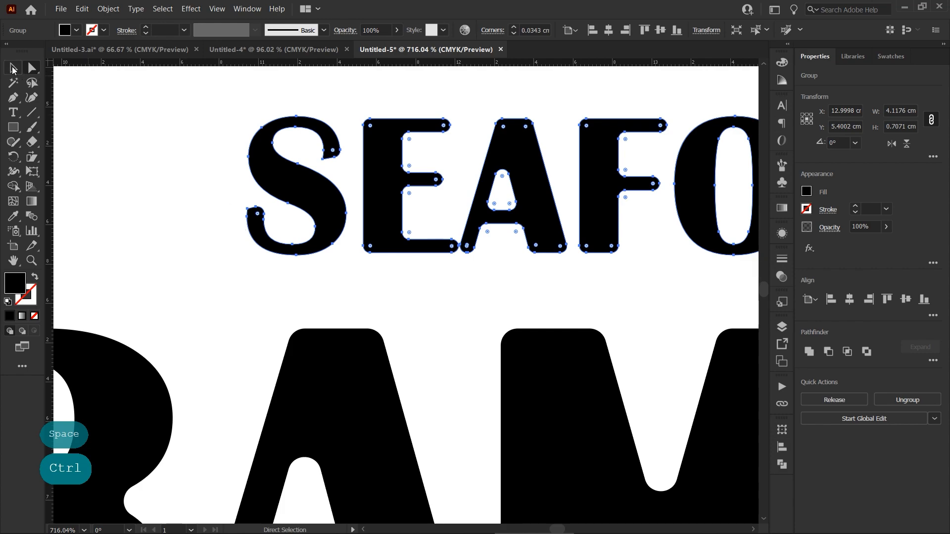
{"action": "left_click", "coordinate": [13, 69]}
{"action": "left_click", "coordinate": [176, 157]}
- Nudge RAMEN up by about 0.1 cm, closer to SEAFOOD
{"action": "left_click_drag", "start_coordinate": [504, 262], "coordinate": [332, 265]}
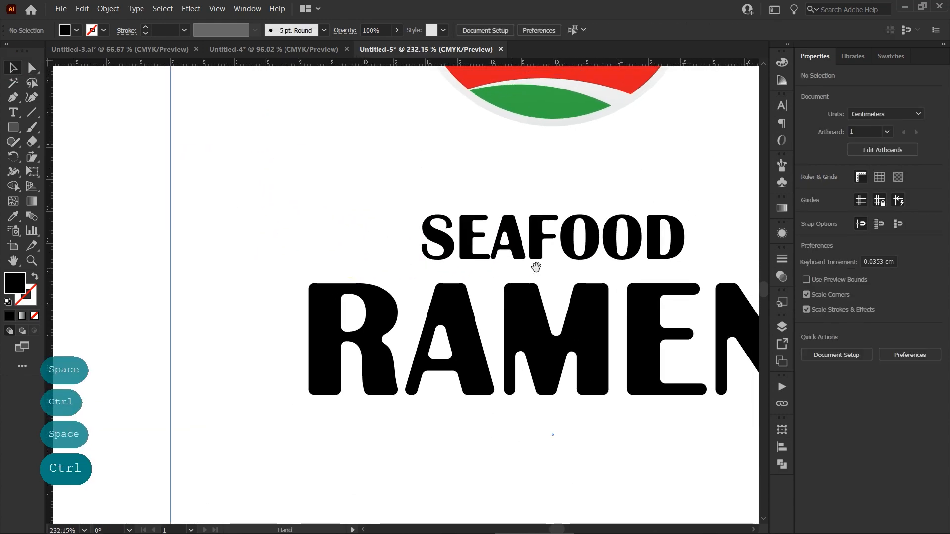
{"action": "left_click_drag", "start_coordinate": [536, 267], "coordinate": [413, 250]}
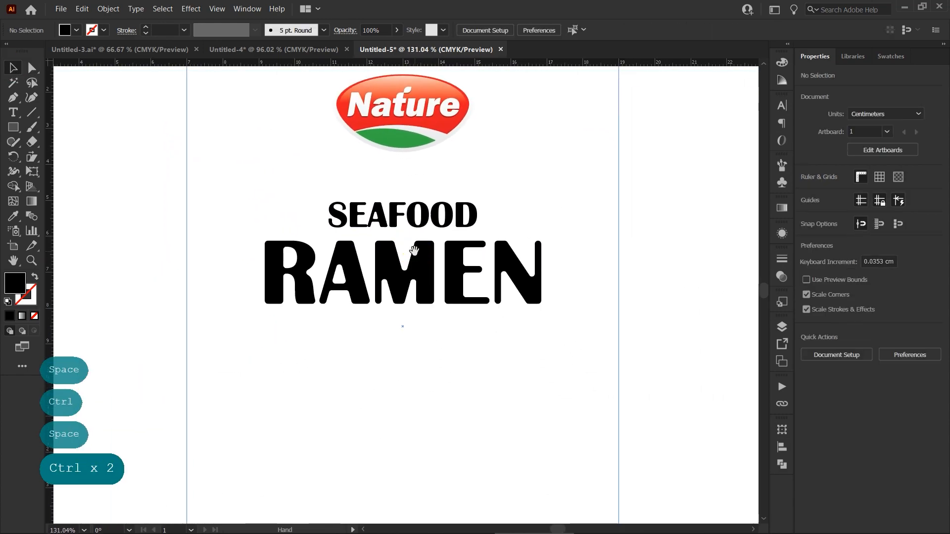
{"action": "left_click", "coordinate": [424, 275]}
{"action": "key", "text": "Up"}
{"action": "key", "text": "Up"}
{"action": "key", "text": "Up"}
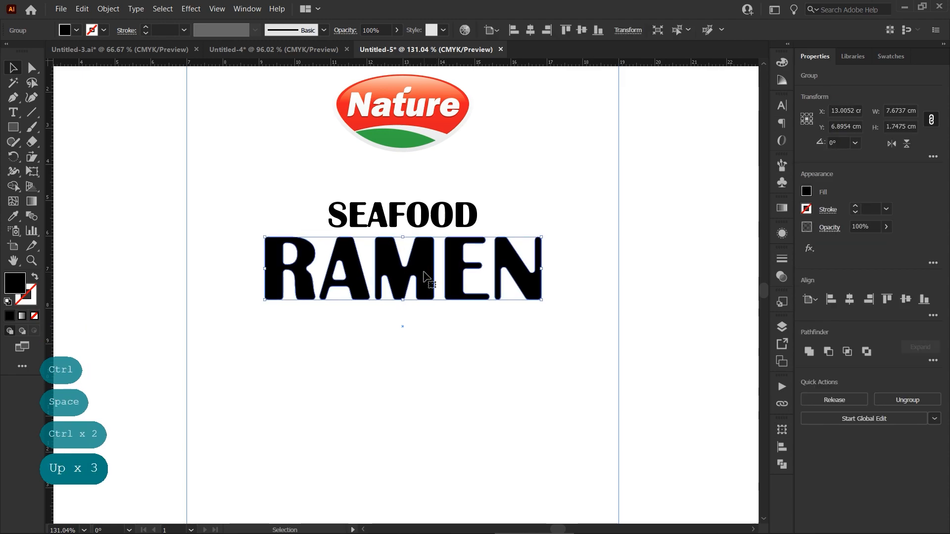
- Scale SEAFOOD and RAMEN together to about 8.4 cm wide and fill both with the red swatch
{"action": "left_click", "coordinate": [425, 218], "text": "shift"}
{"action": "left_click_drag", "start_coordinate": [403, 301], "coordinate": [403, 310]}
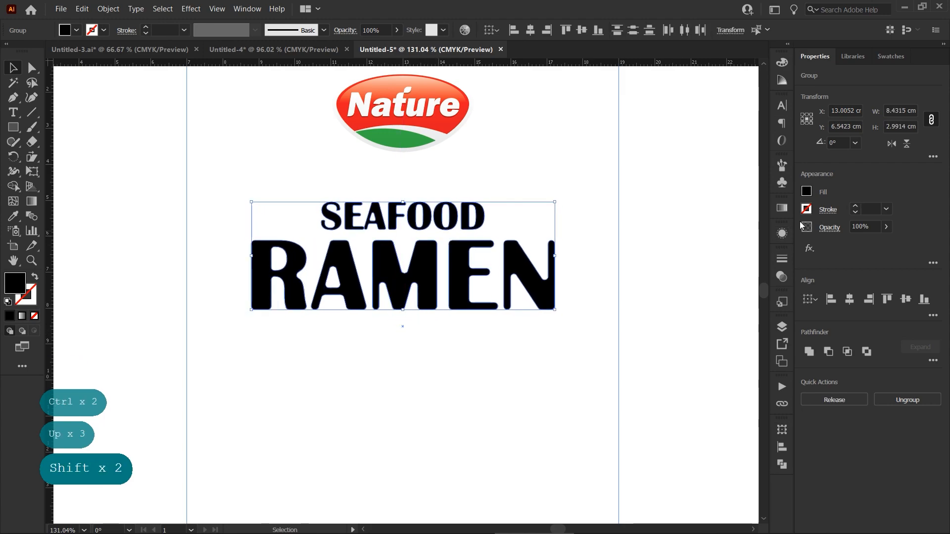
{"action": "left_click", "coordinate": [807, 192]}
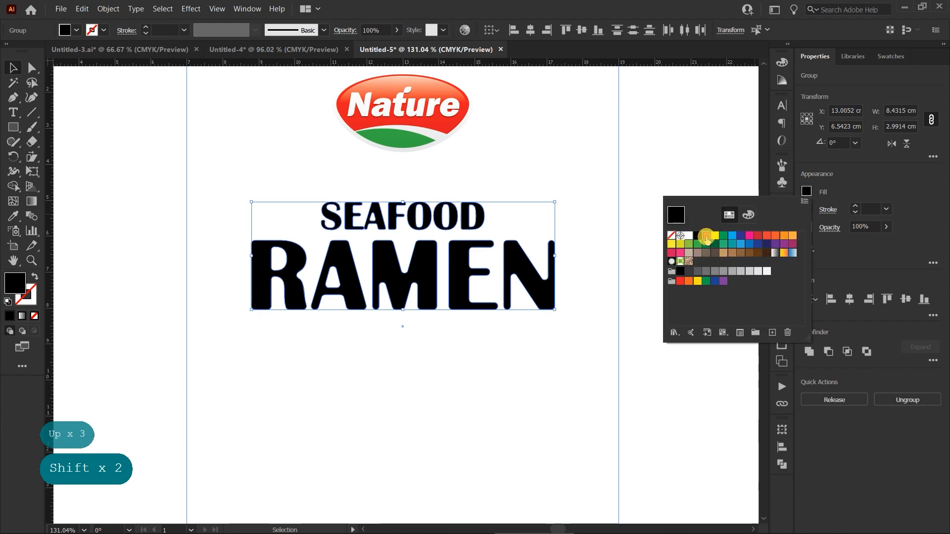
{"action": "left_click", "coordinate": [706, 238]}
{"action": "left_click", "coordinate": [598, 221]}
{"action": "left_click", "coordinate": [598, 221]}
{"action": "key", "text": "space"}
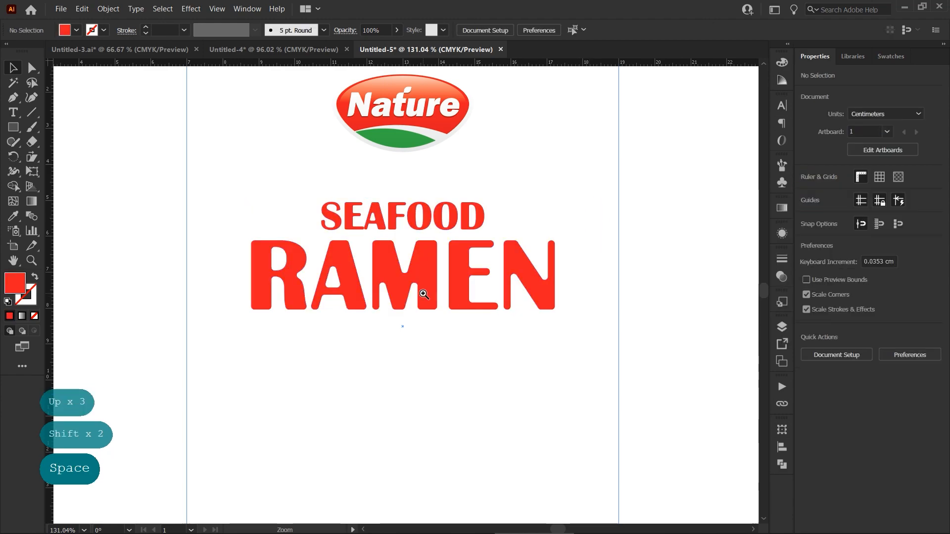
- Create an inset copy of the RAMEN letters with Offset Path at -0.05 cm and miter joins
{"action": "left_click_drag", "start_coordinate": [423, 293], "coordinate": [503, 337]}
{"action": "left_click_drag", "start_coordinate": [458, 312], "coordinate": [488, 316]}
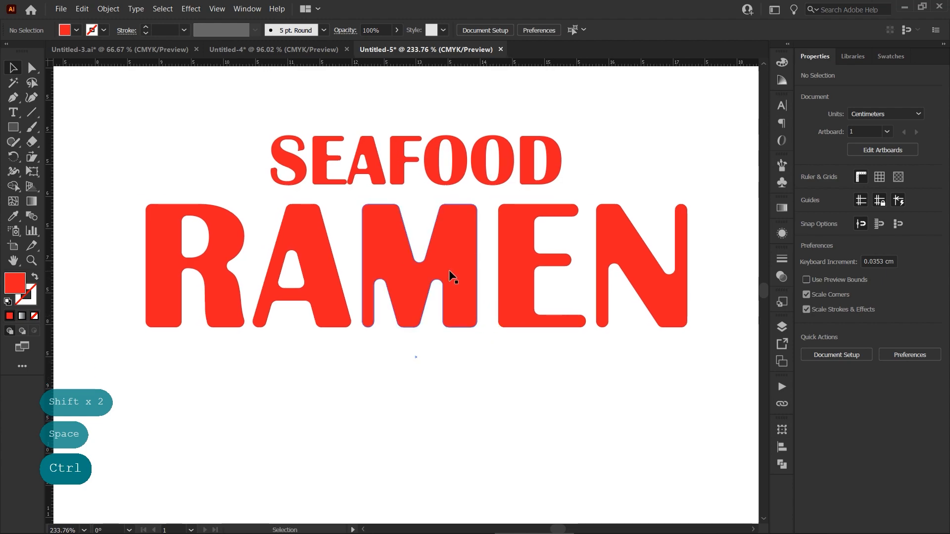
{"action": "left_click", "coordinate": [449, 271]}
{"action": "left_click", "coordinate": [109, 8]}
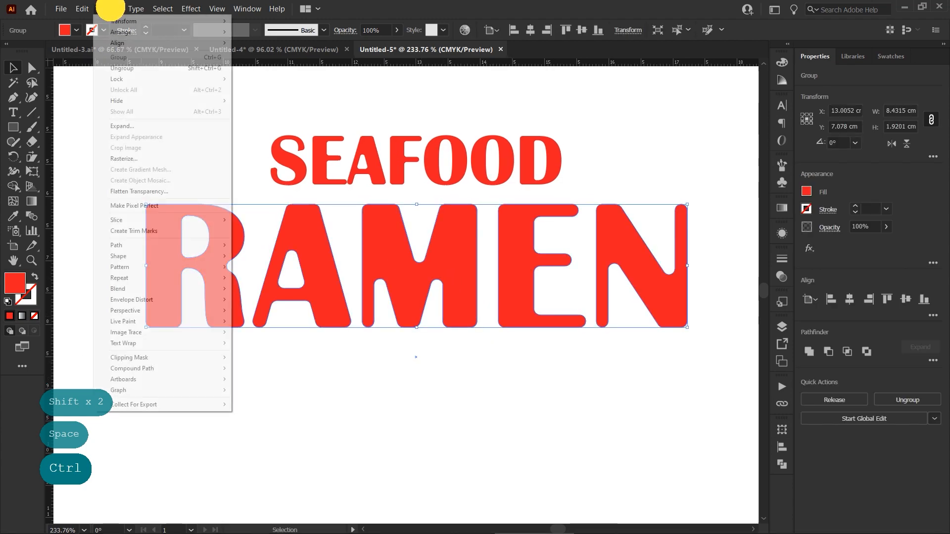
{"action": "mouse_move", "coordinate": [156, 247]}
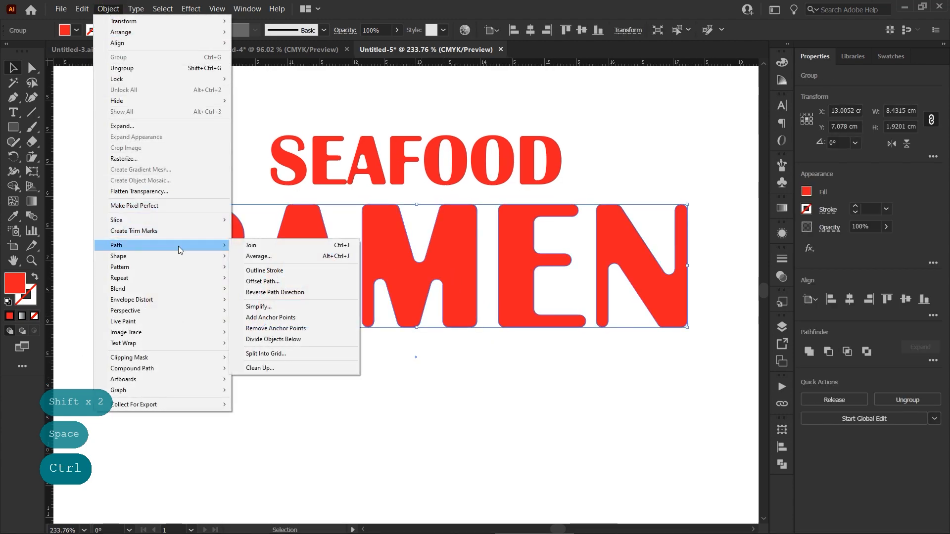
{"action": "left_click", "coordinate": [253, 270]}
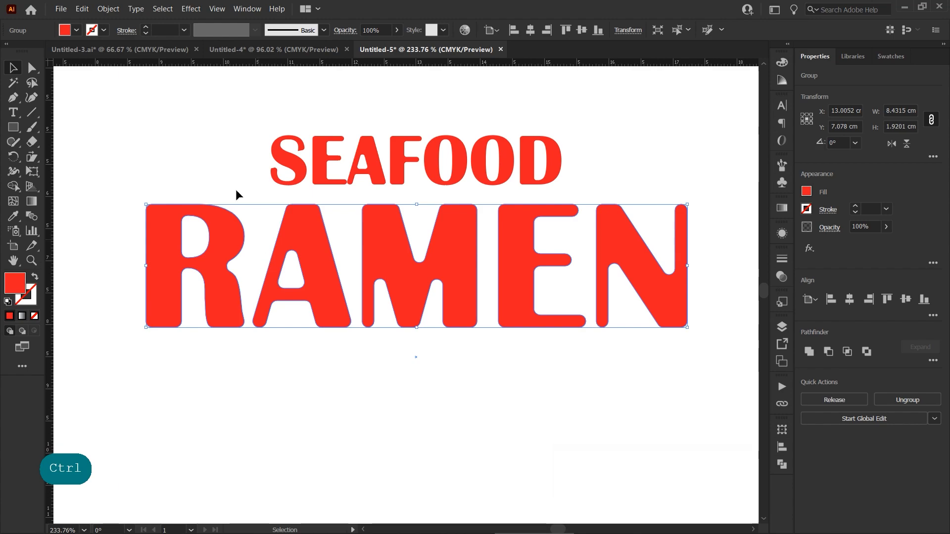
{"action": "left_click", "coordinate": [105, 9]}
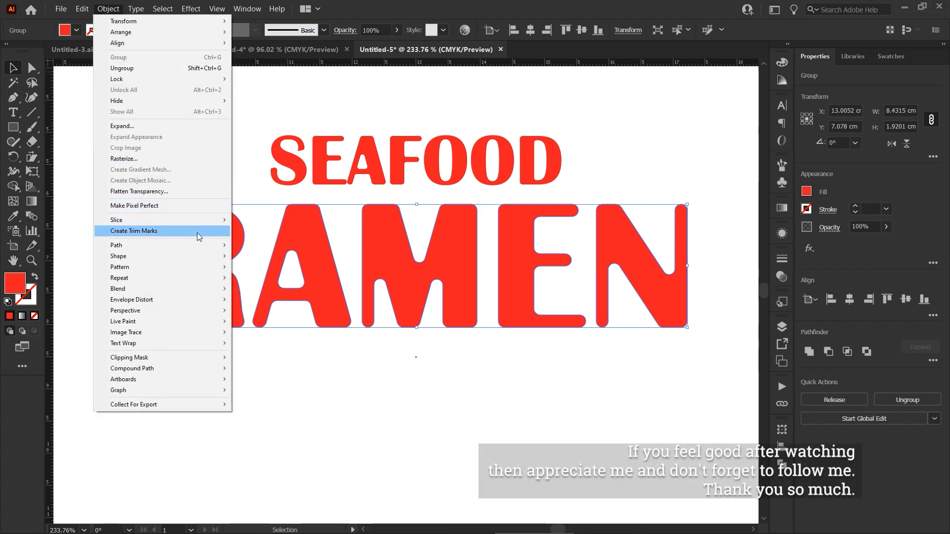
{"action": "mouse_move", "coordinate": [201, 246]}
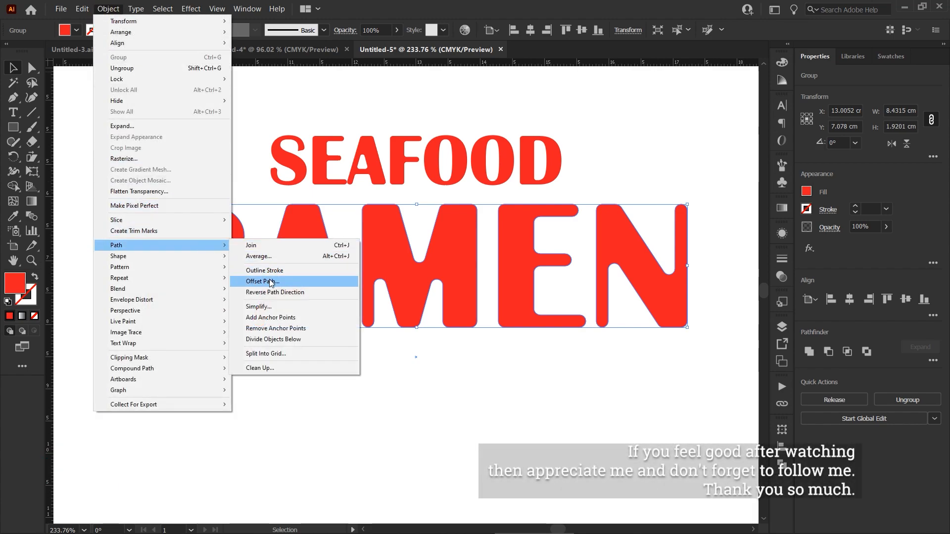
{"action": "left_click", "coordinate": [263, 281]}
{"action": "left_click_drag", "start_coordinate": [441, 215], "coordinate": [423, 341]}
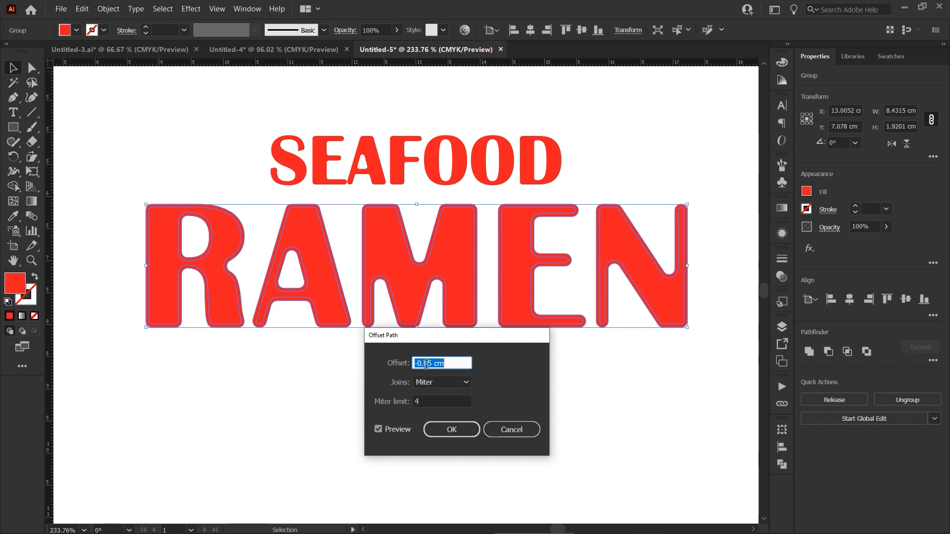
{"action": "left_click", "coordinate": [455, 430]}
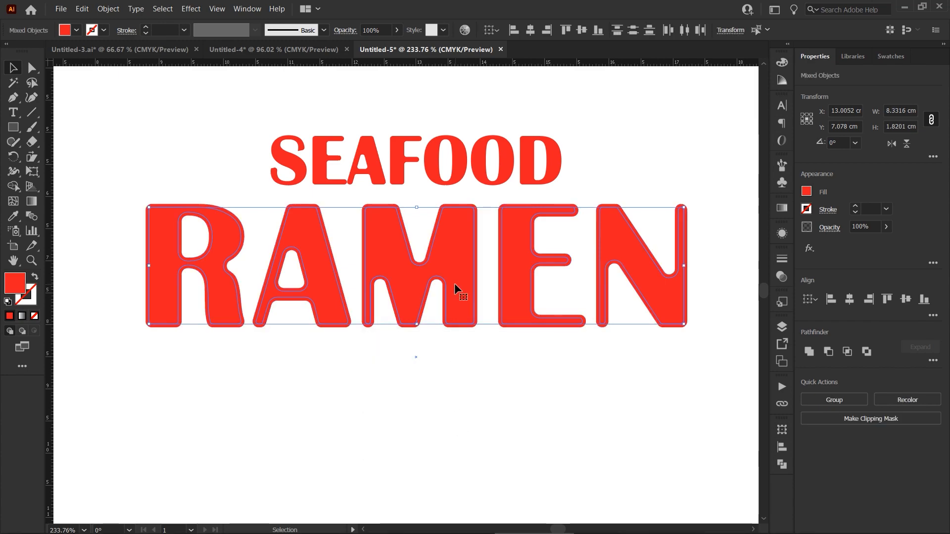
- Fill the inset RAMEN letters with the White, Black gradient swatch and set its angle to 90°
{"action": "left_click", "coordinate": [806, 192]}
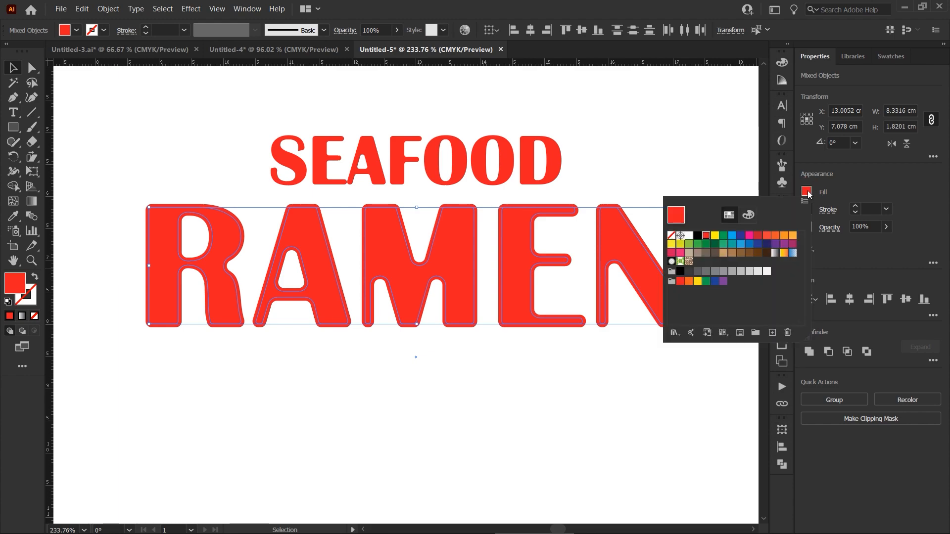
{"action": "left_click", "coordinate": [775, 254]}
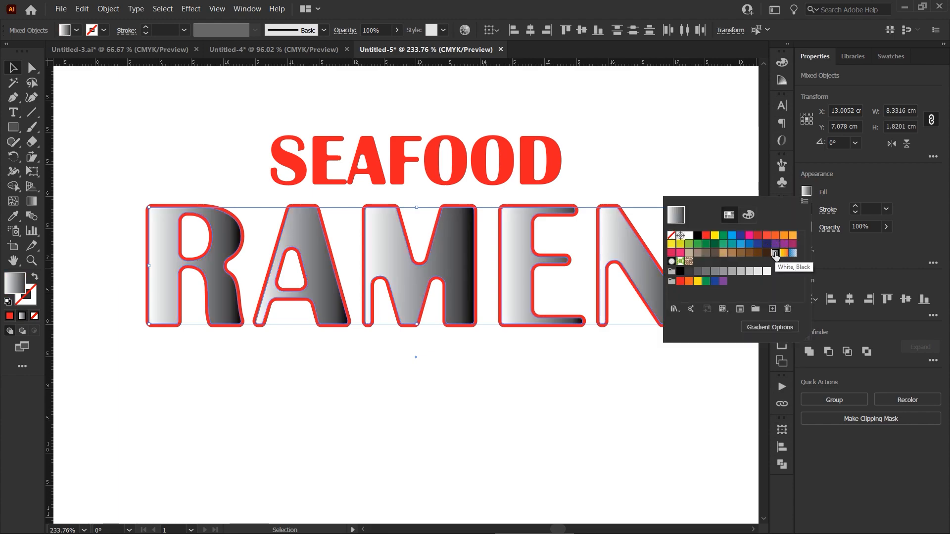
{"action": "left_click", "coordinate": [839, 184]}
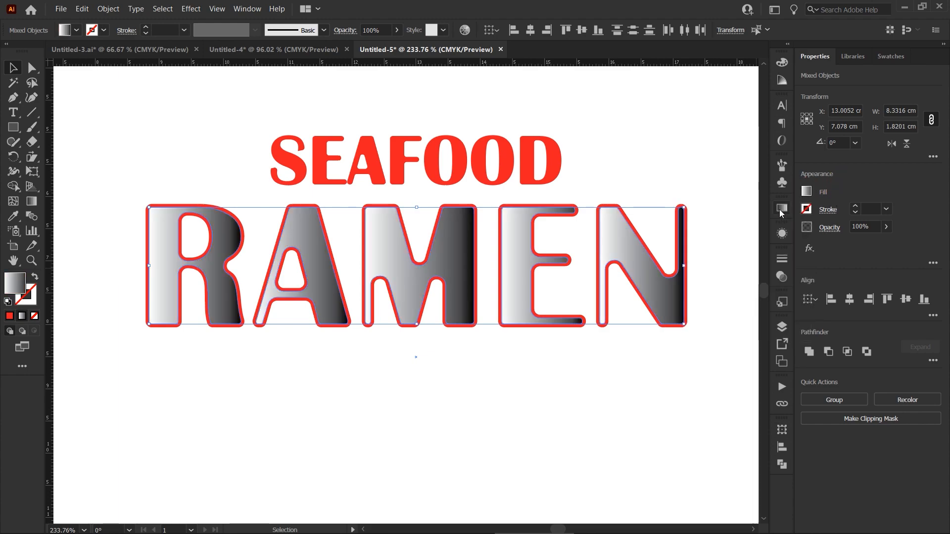
{"action": "left_click", "coordinate": [781, 210]}
{"action": "left_click", "coordinate": [717, 256]}
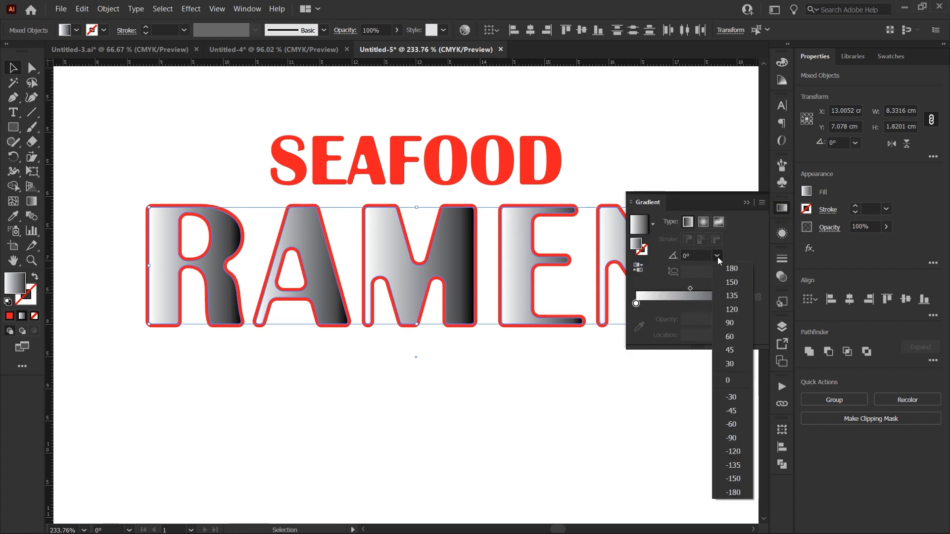
{"action": "left_click", "coordinate": [727, 322]}
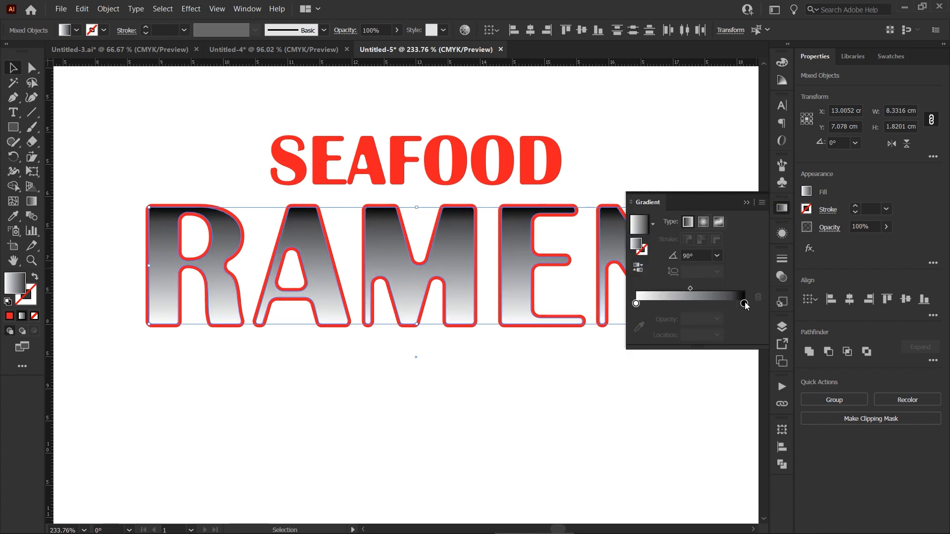
- Recolor the gradient's black stop white, and set the other stop to 0% opacity at about 50% location
{"action": "left_click", "coordinate": [745, 304]}
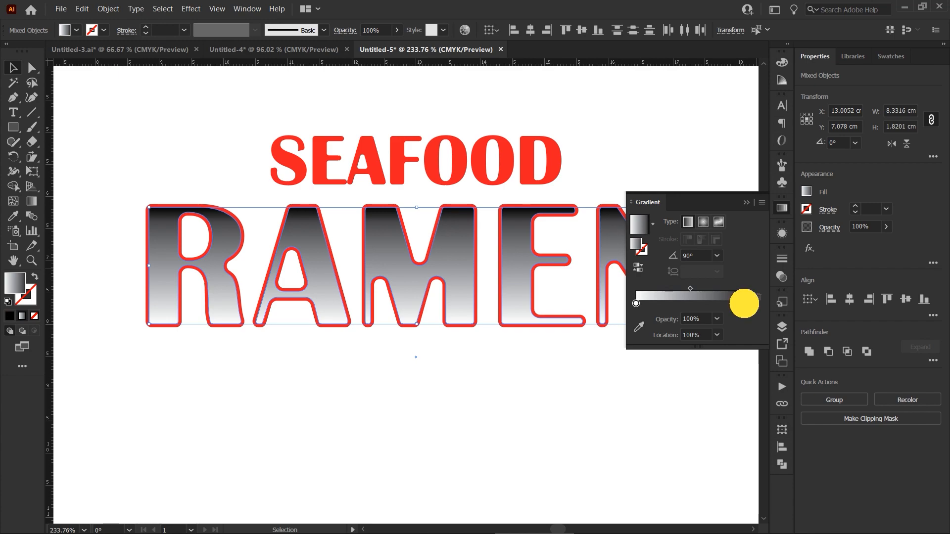
{"action": "double_click", "coordinate": [745, 304]}
{"action": "left_click", "coordinate": [606, 342]}
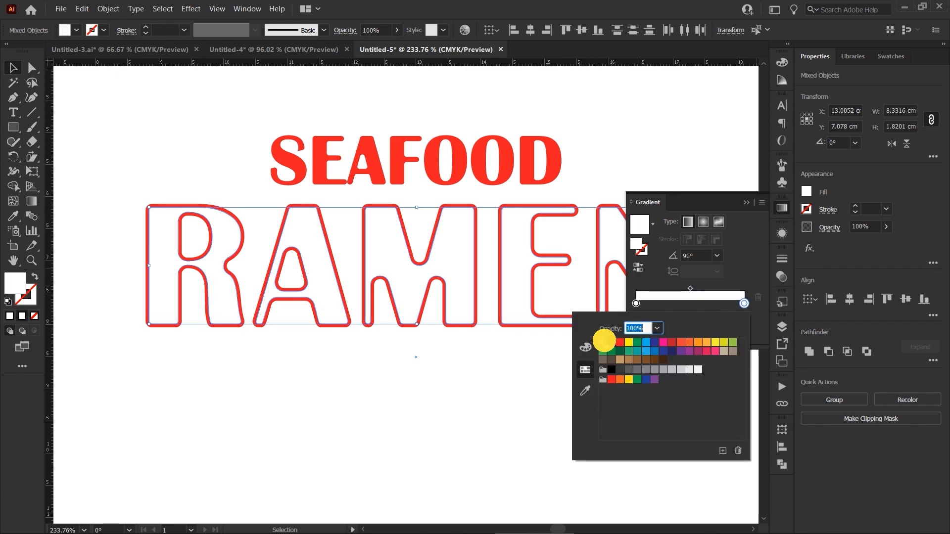
{"action": "left_click", "coordinate": [746, 275]}
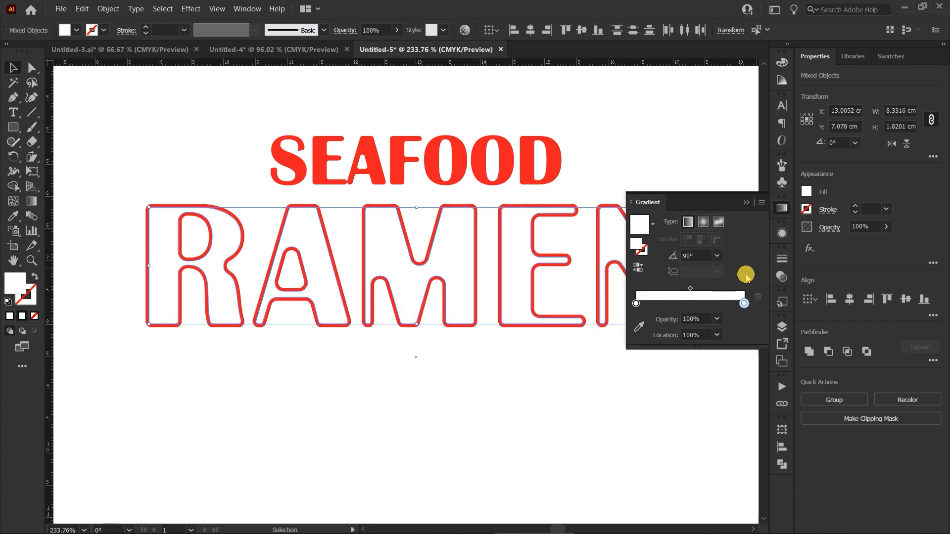
{"action": "left_click", "coordinate": [636, 304]}
{"action": "left_click", "coordinate": [716, 319]}
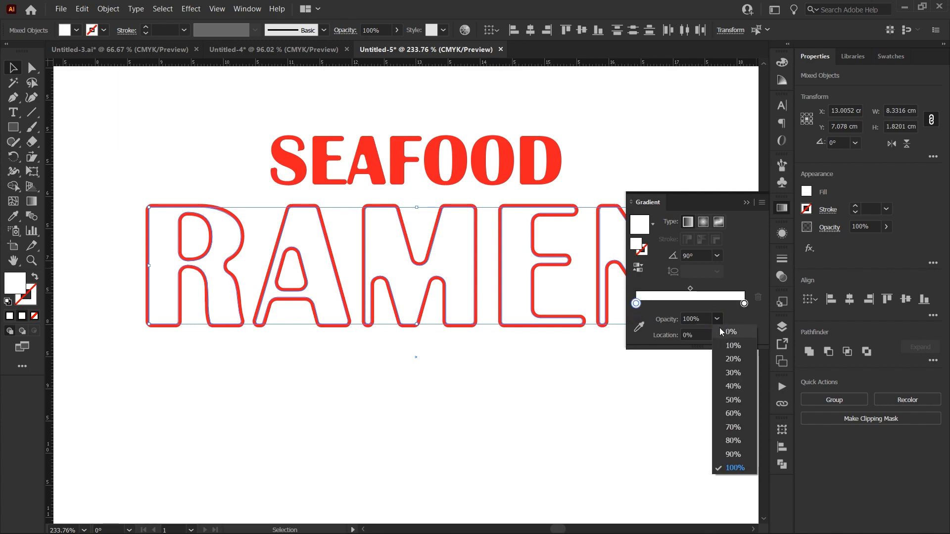
{"action": "left_click", "coordinate": [727, 332]}
{"action": "left_click_drag", "start_coordinate": [636, 303], "coordinate": [692, 303]}
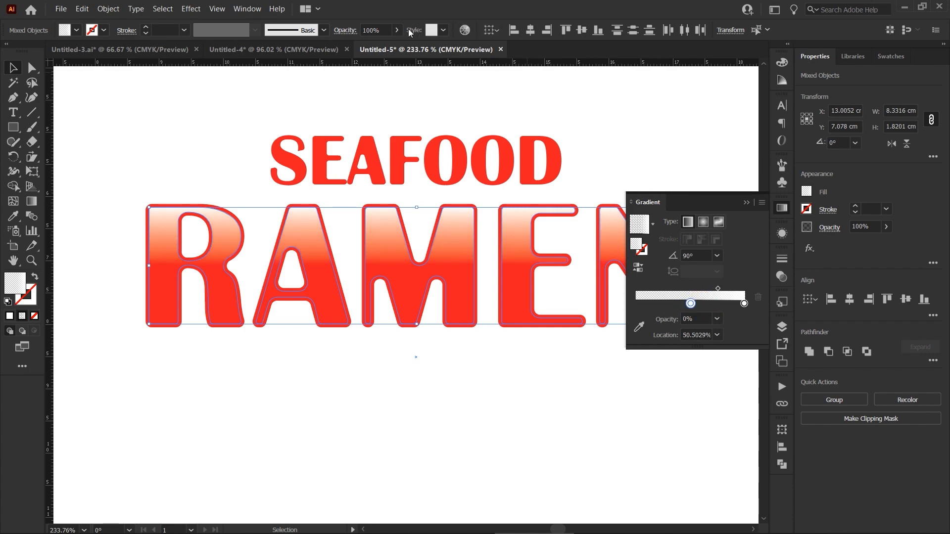
- Set the overall opacity of the inset RAMEN letters to 50% and deselect them
{"action": "left_click", "coordinate": [375, 30]}
{"action": "type", "text": "50"}
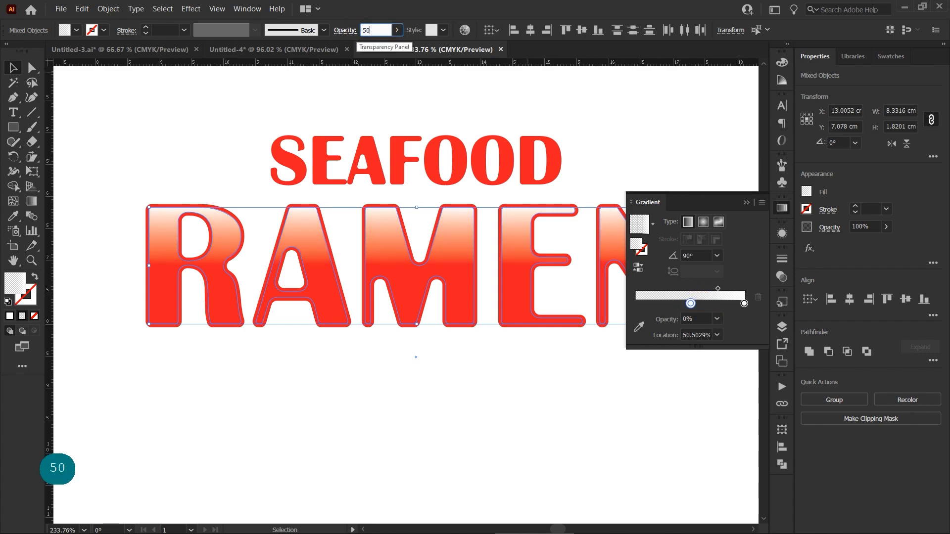
{"action": "key", "text": "Return"}
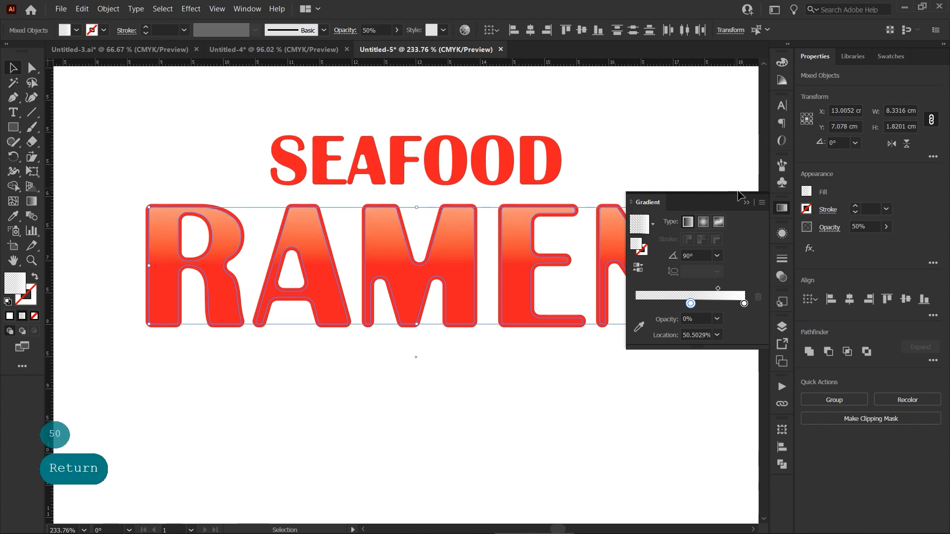
{"action": "left_click", "coordinate": [746, 202]}
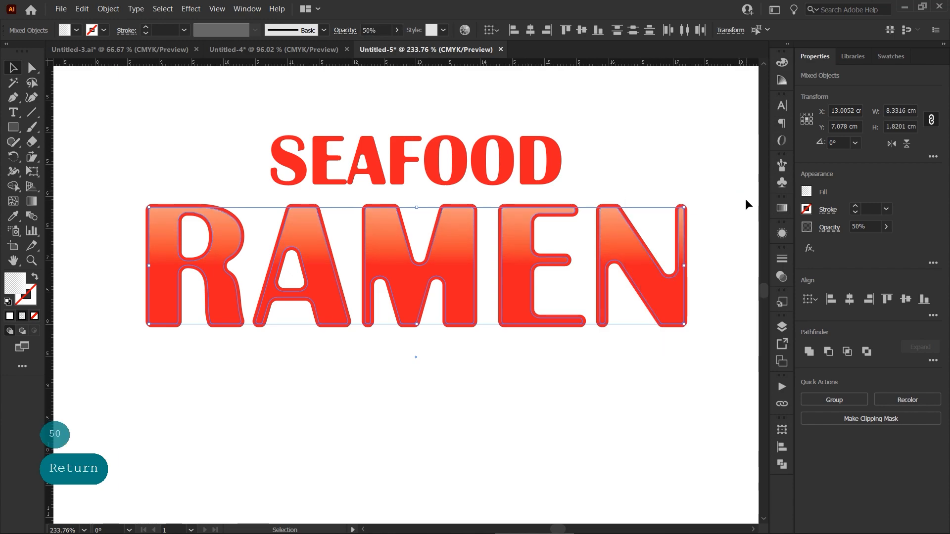
{"action": "left_click", "coordinate": [125, 111]}
{"action": "left_click", "coordinate": [203, 142]}
- Group SEAFOOD, RAMEN and the inset highlight letters, and center the group horizontally on the artboard
{"action": "key", "text": "ctrl+space"}
{"action": "left_click_drag", "start_coordinate": [419, 231], "coordinate": [314, 239]}
{"action": "left_click_drag", "start_coordinate": [576, 322], "coordinate": [250, 198]}
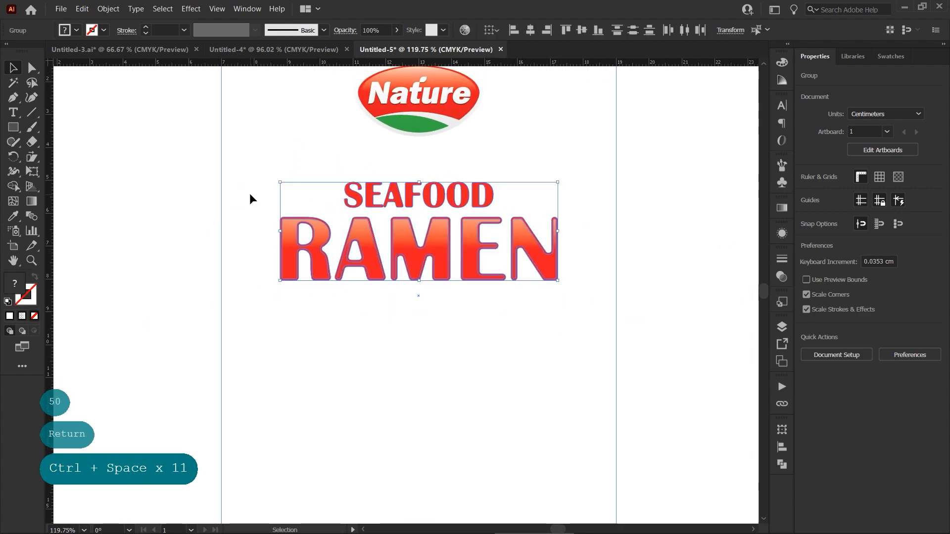
{"action": "left_click", "coordinate": [112, 9]}
{"action": "left_click", "coordinate": [119, 58]}
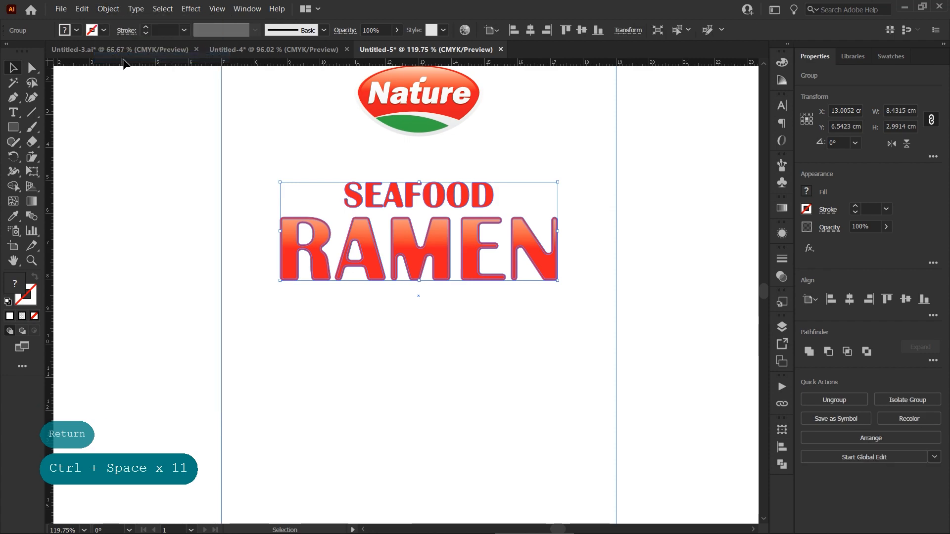
{"action": "left_click", "coordinate": [849, 298]}
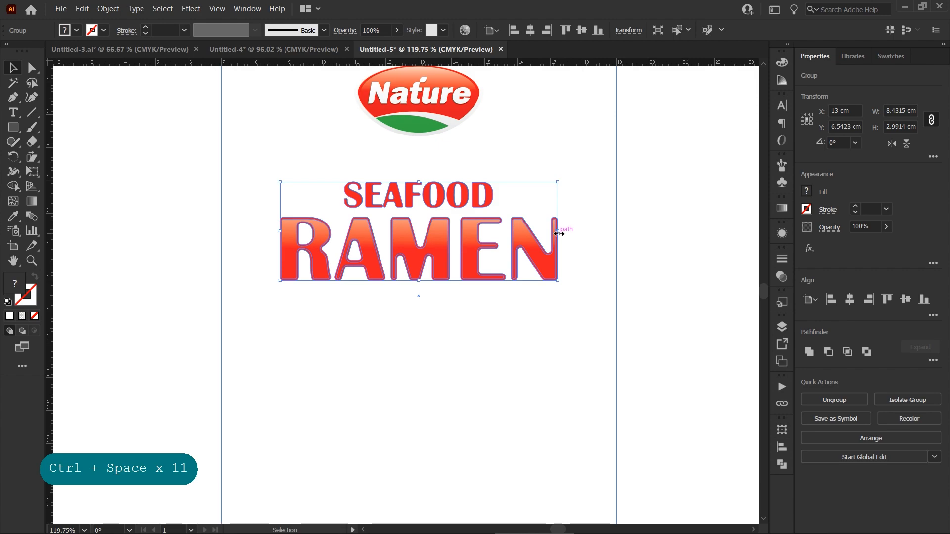
- Scale the title group down to about 8.2 cm wide and move it up closer to the Nature logo
{"action": "left_click_drag", "start_coordinate": [558, 231], "coordinate": [538, 242]}
{"action": "left_click", "coordinate": [574, 311]}
{"action": "left_click", "coordinate": [530, 309]}
{"action": "left_click_drag", "start_coordinate": [541, 292], "coordinate": [479, 306]}
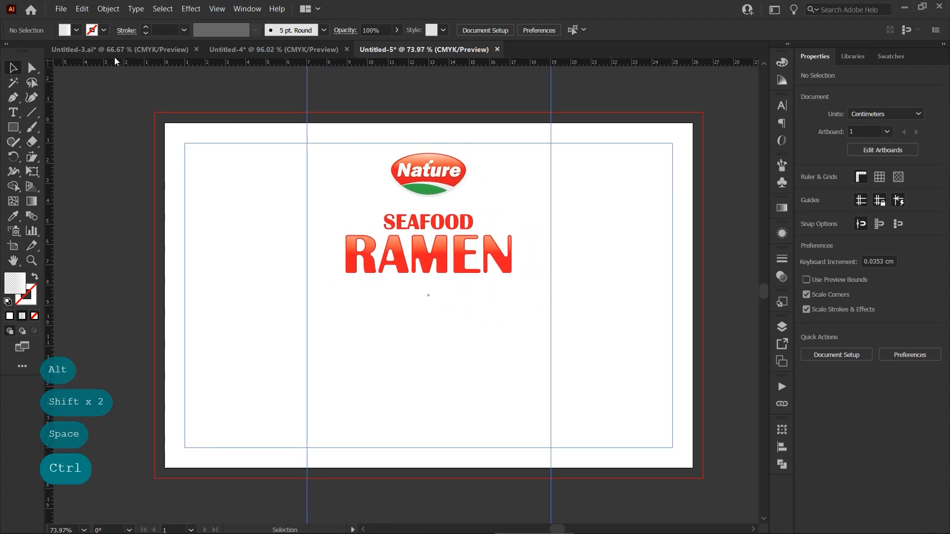
- Place the noodle bowl image Layer 1 from the links folder as a linked file on the artboard
{"action": "left_click", "coordinate": [61, 8]}
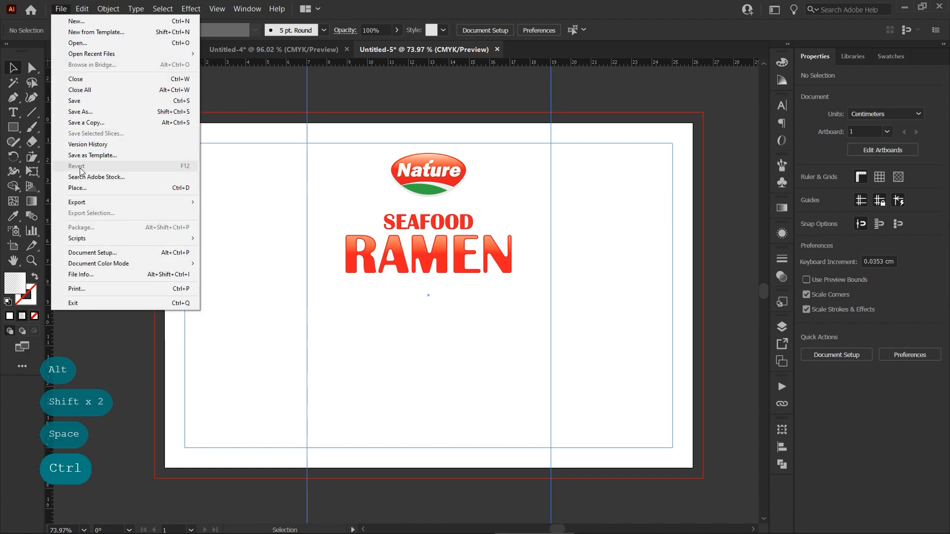
{"action": "left_click", "coordinate": [80, 186]}
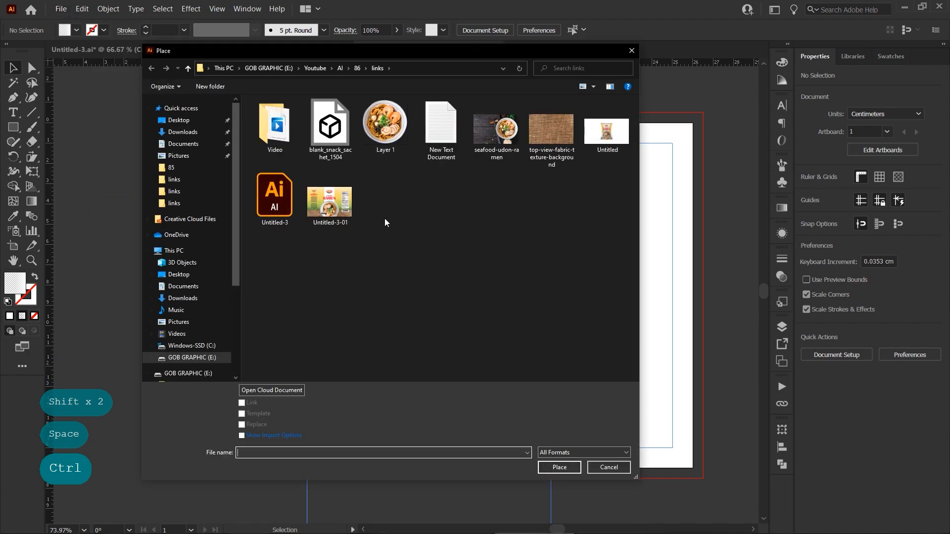
{"action": "left_click", "coordinate": [395, 149]}
{"action": "left_click", "coordinate": [555, 465]}
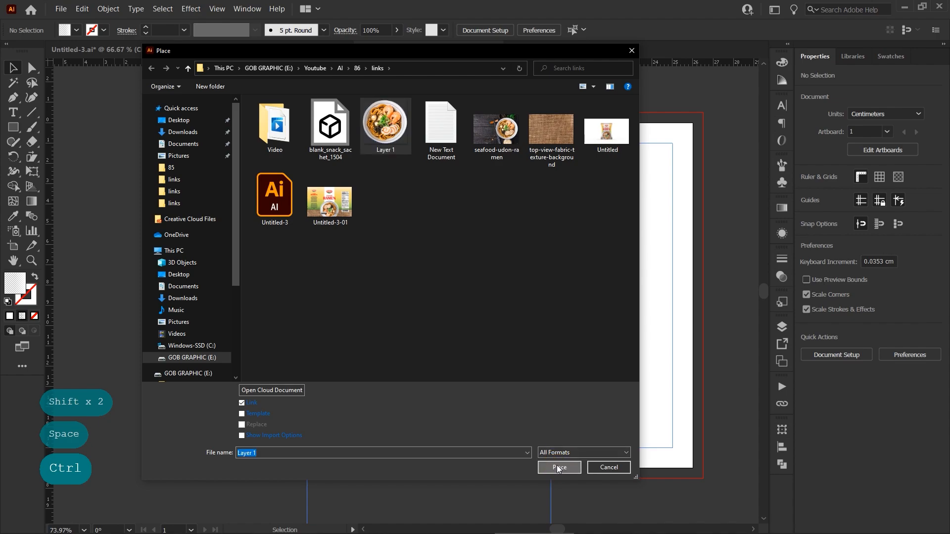
{"action": "left_click", "coordinate": [402, 312]}
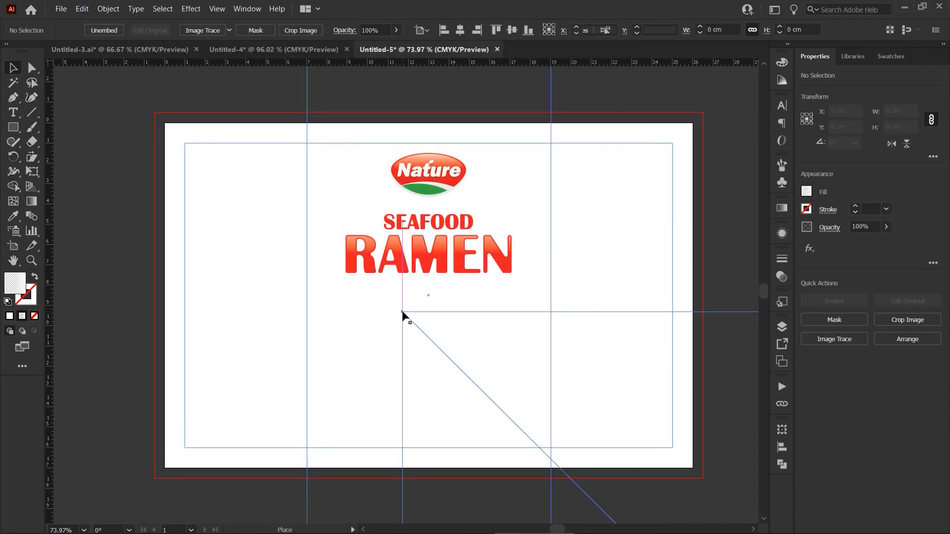
- Scale the bowl image proportionally to about 11.3 cm wide and position it beneath the title
{"action": "left_click_drag", "start_coordinate": [591, 380], "coordinate": [350, 244]}
{"action": "key", "text": "ctrl+space"}
{"action": "left_click_drag", "start_coordinate": [504, 254], "coordinate": [203, 238]}
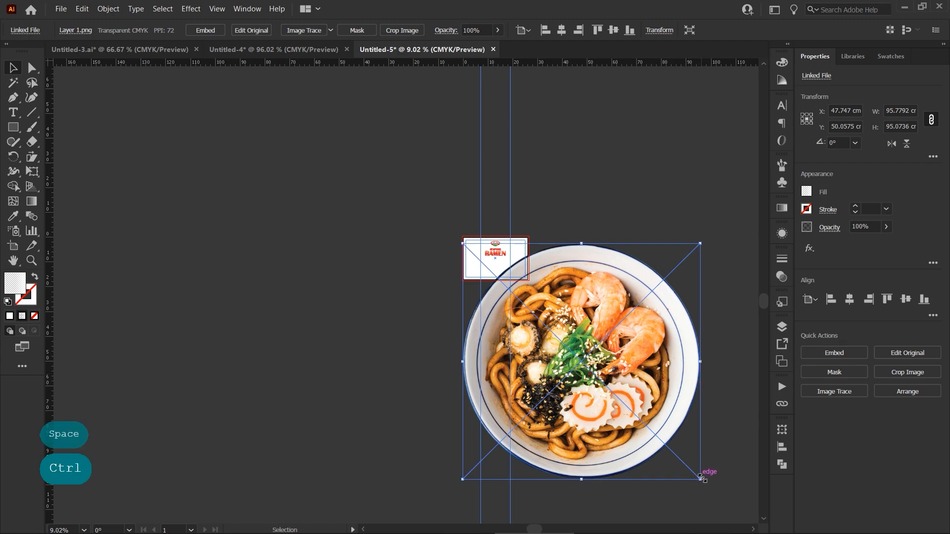
{"action": "left_click_drag", "start_coordinate": [700, 478], "coordinate": [737, 410]}
{"action": "key", "text": "ctrl+space"}
{"action": "left_click_drag", "start_coordinate": [481, 239], "coordinate": [512, 278]}
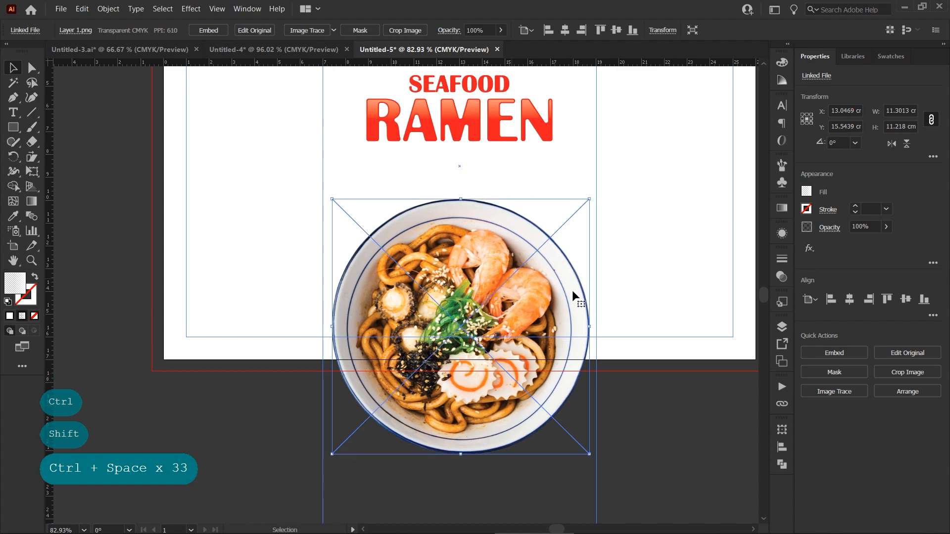
- Center the bowl horizontally on the artboard, move it up about 1.8 cm and shrink it to about 10.7 cm wide
{"action": "left_click", "coordinate": [847, 301]}
{"action": "left_click_drag", "start_coordinate": [544, 331], "coordinate": [543, 290]}
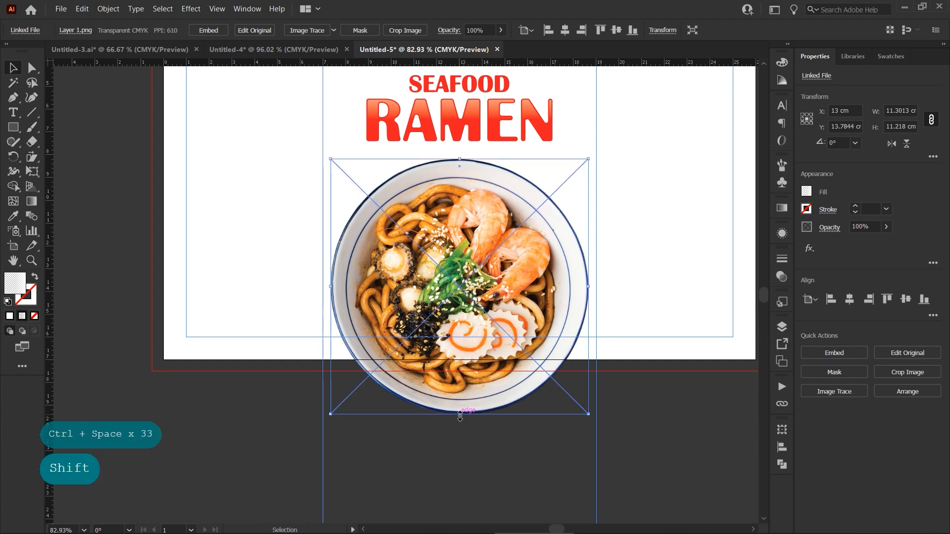
{"action": "left_click_drag", "start_coordinate": [460, 415], "coordinate": [462, 402]}
- Scale the Seafood Ramen title group down slightly in proportion, keeping its upper edge and horizontal center in place
{"action": "left_click_drag", "start_coordinate": [515, 275], "coordinate": [498, 290]}
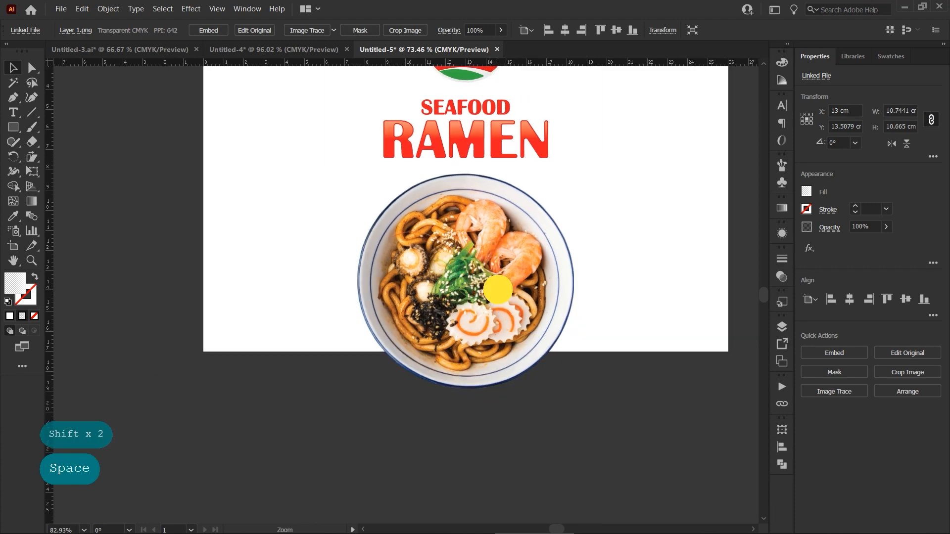
{"action": "left_click_drag", "start_coordinate": [515, 248], "coordinate": [486, 354]}
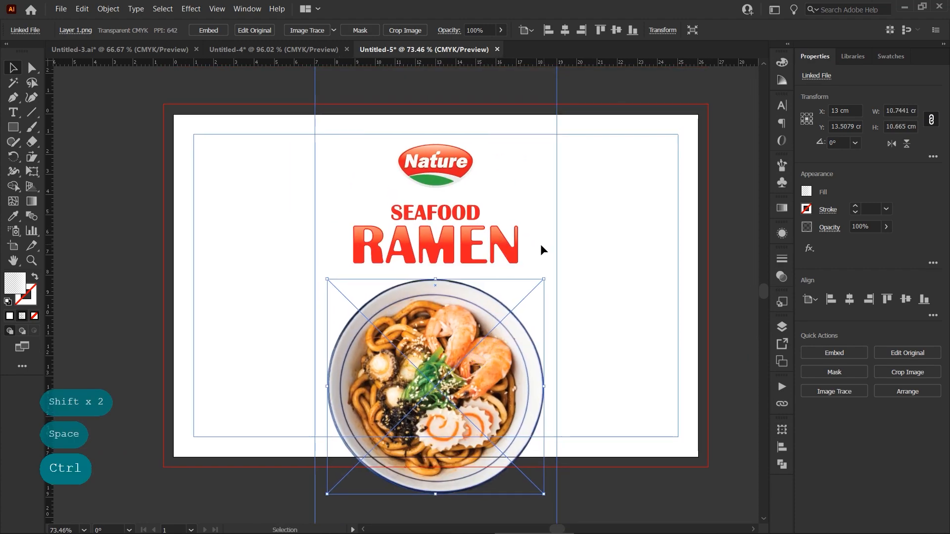
{"action": "left_click_drag", "start_coordinate": [540, 245], "coordinate": [441, 212]}
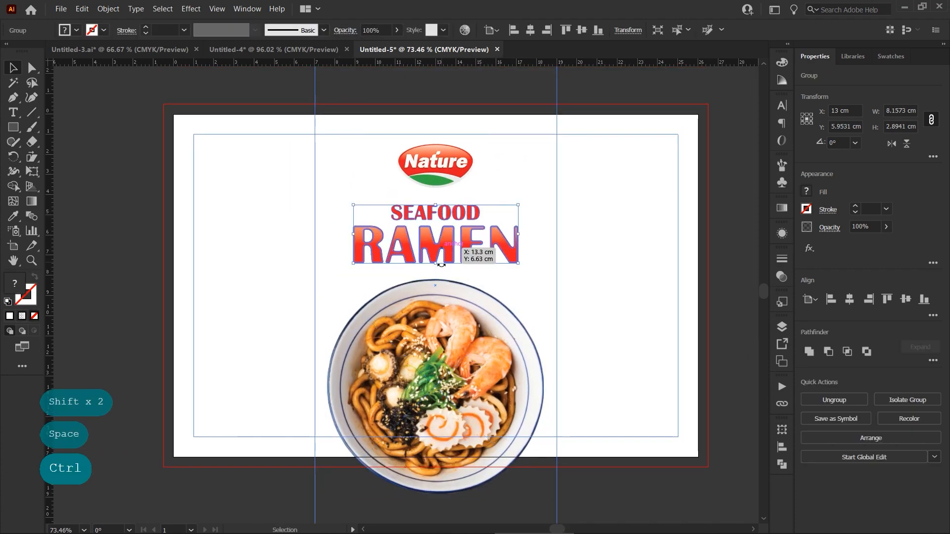
{"action": "left_click_drag", "start_coordinate": [436, 265], "coordinate": [433, 259]}
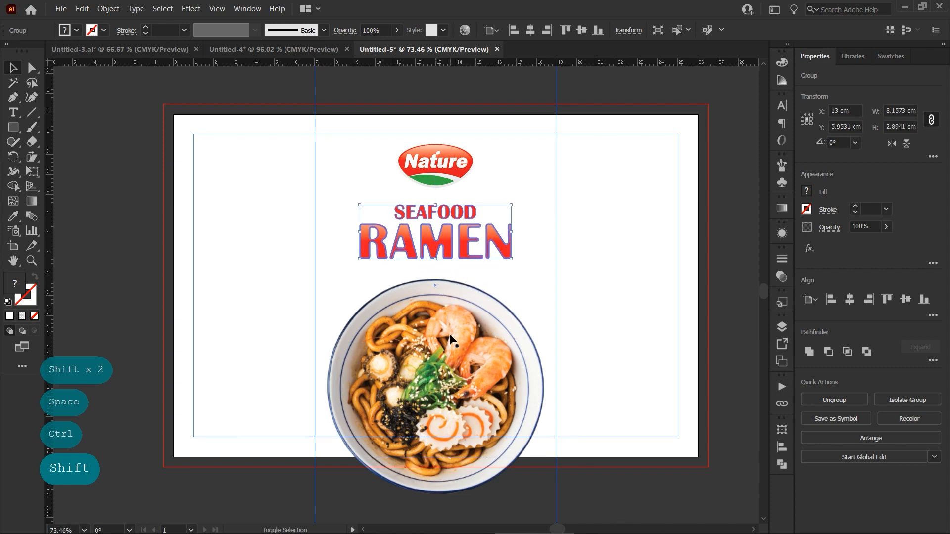
- Move the noodle bowl image straight up by about 0.16 cm towards the title
{"action": "left_click_drag", "start_coordinate": [450, 333], "coordinate": [449, 329]}
{"action": "left_click", "coordinate": [630, 339]}
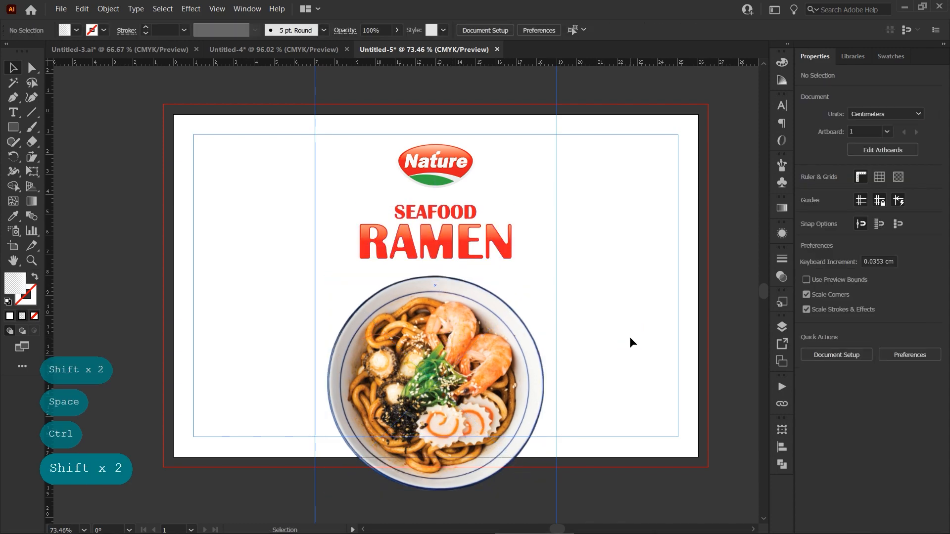
{"action": "scroll", "coordinate": [630, 340], "scroll_direction": "down", "scroll_amount": 1}
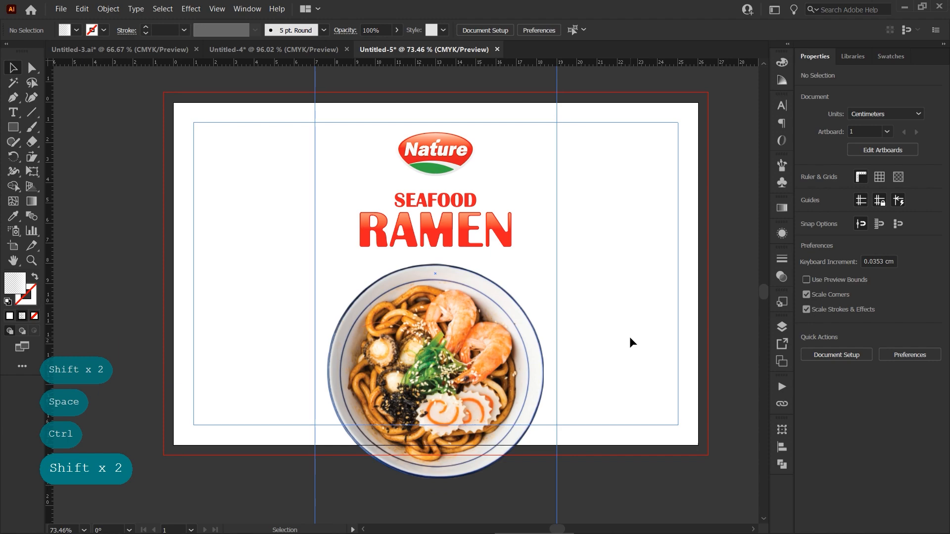
{"action": "left_click", "coordinate": [508, 370]}
{"action": "left_click", "coordinate": [620, 330]}
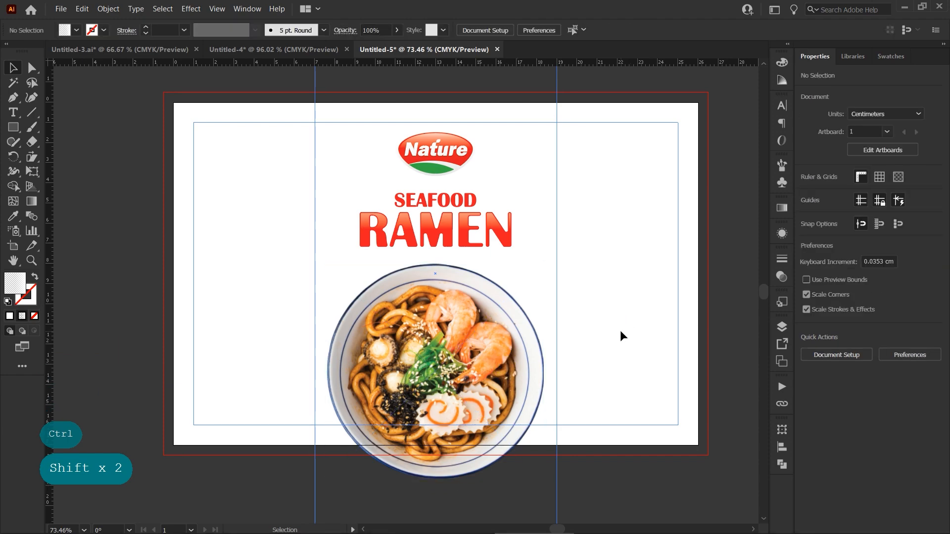
- Draw a rectangle about 27 × 4.15 cm across the bottom of the bleed area and fill it with the dark brown swatch
{"action": "left_click", "coordinate": [13, 127]}
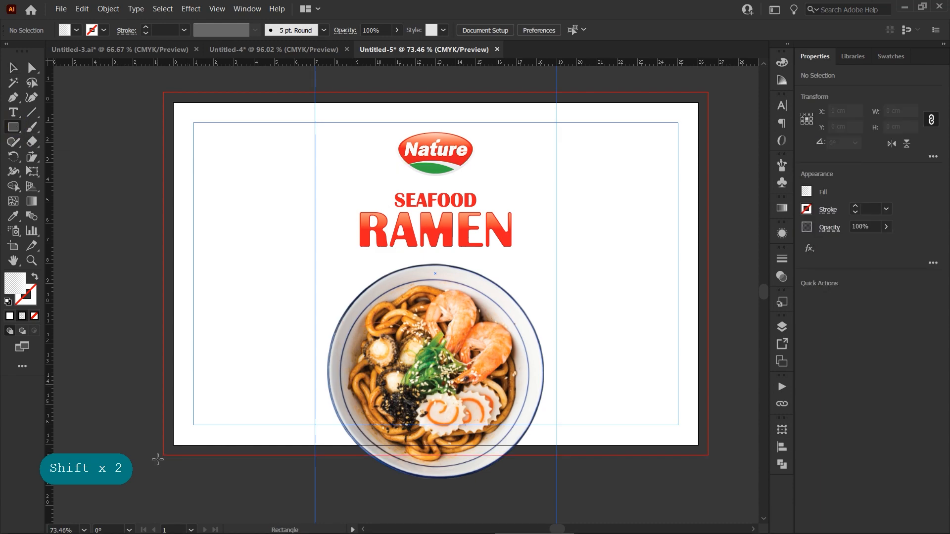
{"action": "left_click_drag", "start_coordinate": [163, 454], "coordinate": [708, 371]}
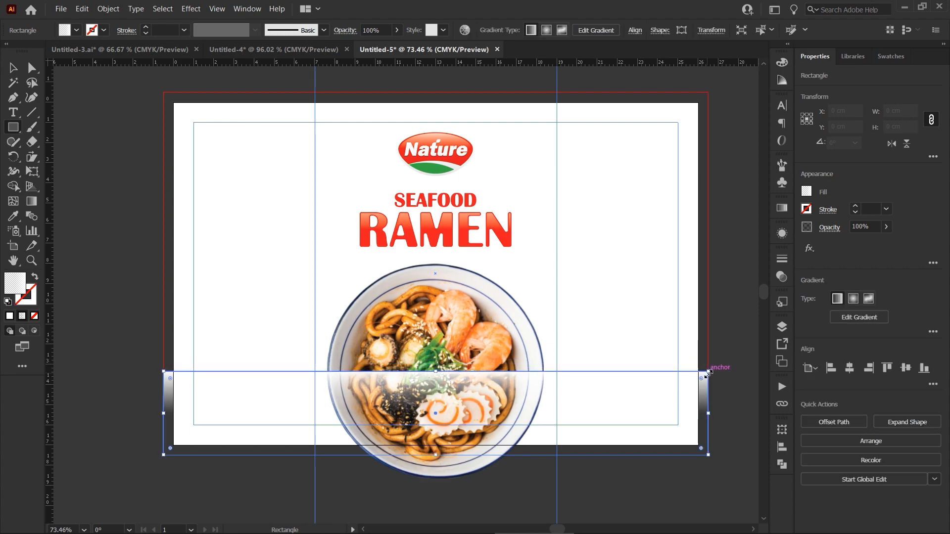
{"action": "left_click", "coordinate": [15, 73]}
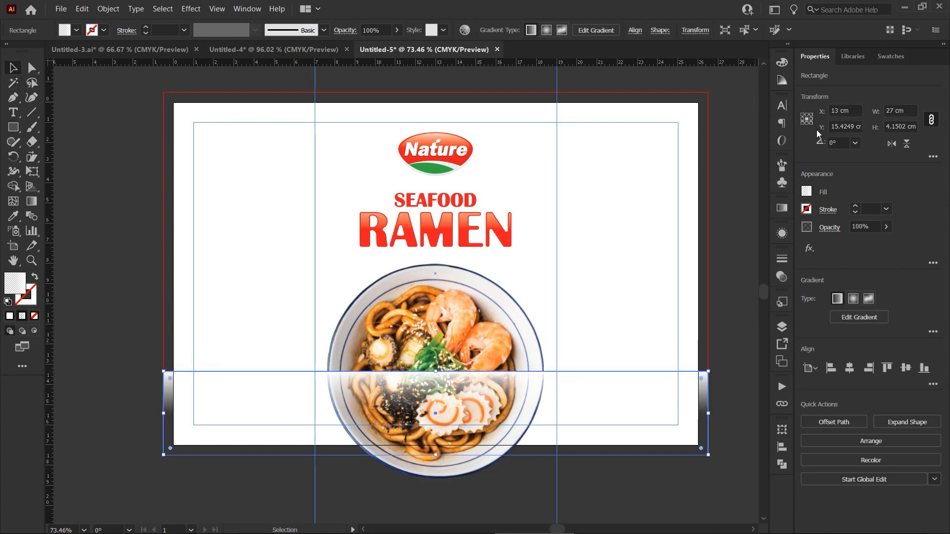
{"action": "left_click", "coordinate": [806, 191]}
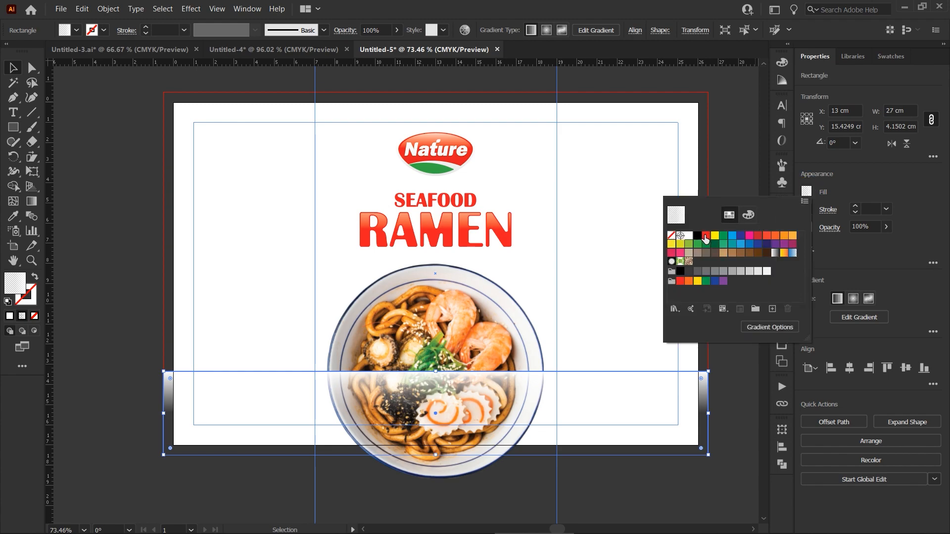
{"action": "left_click", "coordinate": [766, 253]}
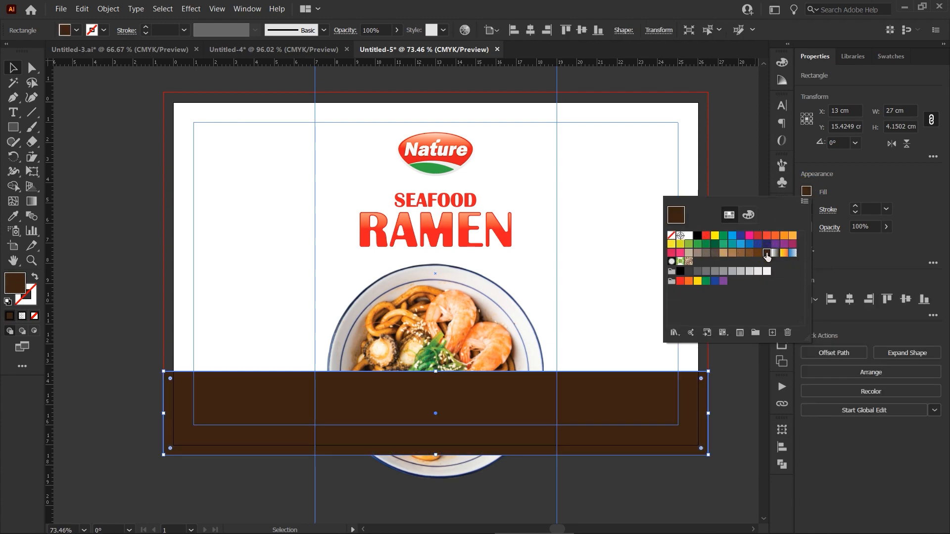
- Send the brown band to the back, behind the noodle bowl
{"action": "right_click", "coordinate": [640, 378]}
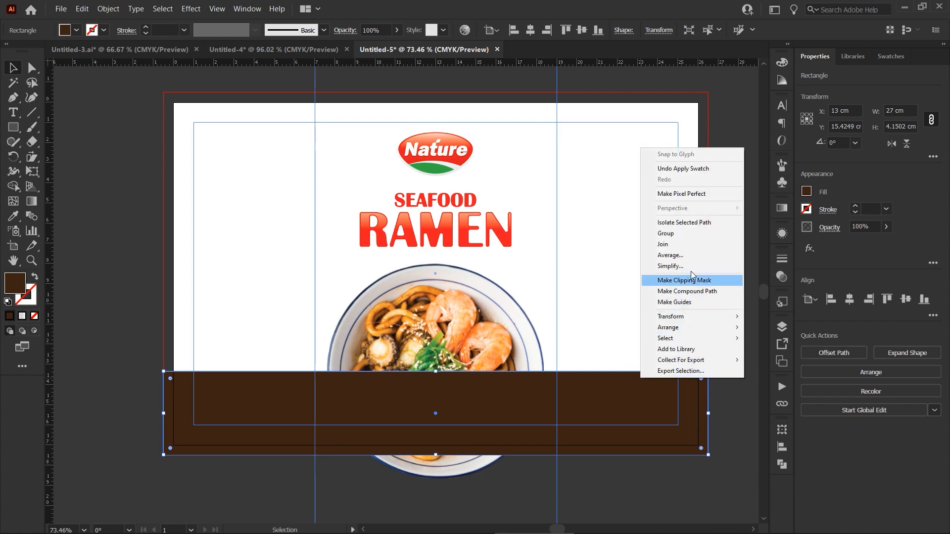
{"action": "mouse_move", "coordinate": [693, 329]}
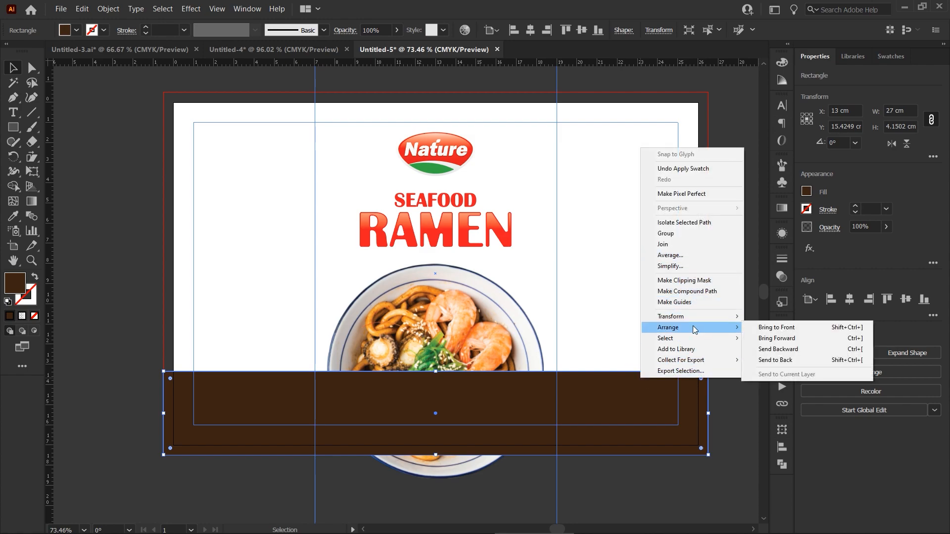
{"action": "left_click", "coordinate": [717, 361]}
{"action": "left_click", "coordinate": [722, 331]}
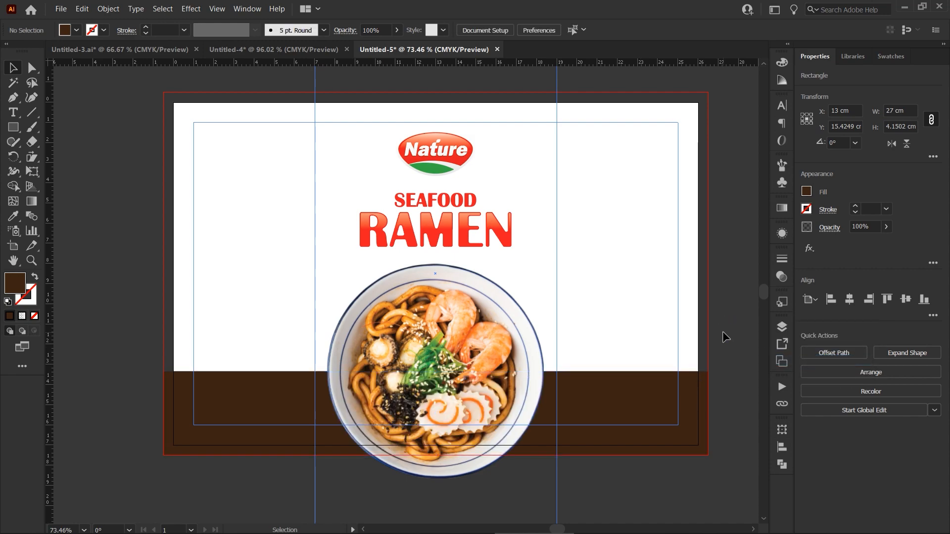
- Mask the noodle bowl image and raise the mask's lower edge to the bottom bleed line
{"action": "scroll", "coordinate": [722, 331], "scroll_direction": "down", "scroll_amount": 1}
{"action": "left_click", "coordinate": [467, 375]}
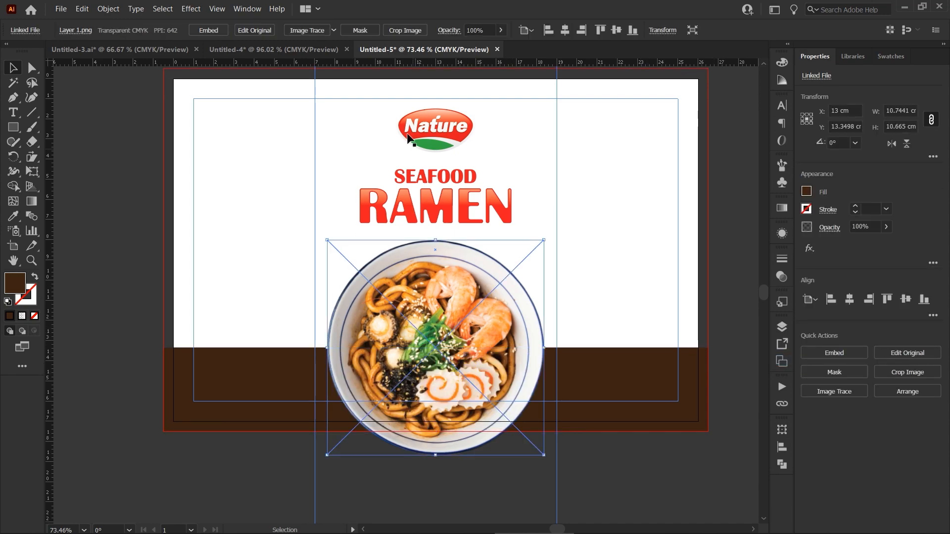
{"action": "left_click", "coordinate": [360, 31]}
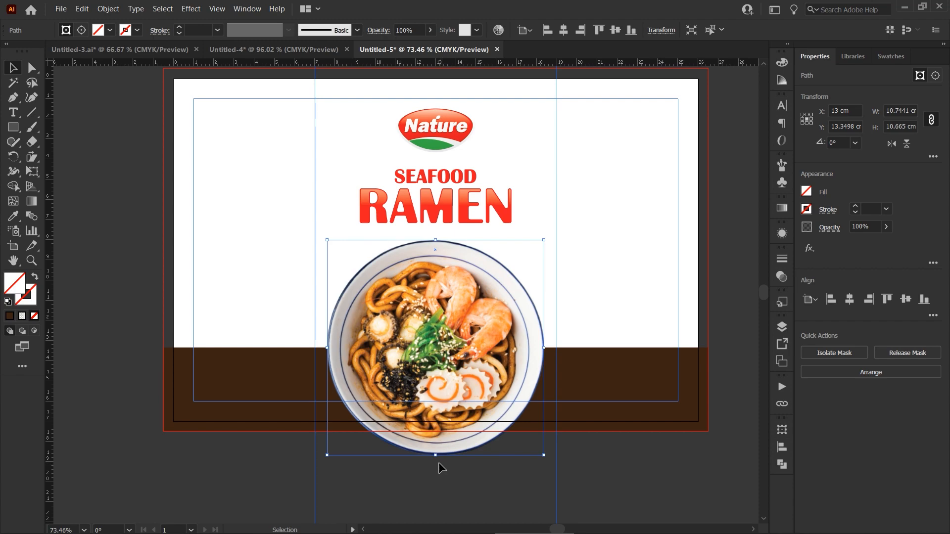
{"action": "left_click_drag", "start_coordinate": [437, 456], "coordinate": [436, 431]}
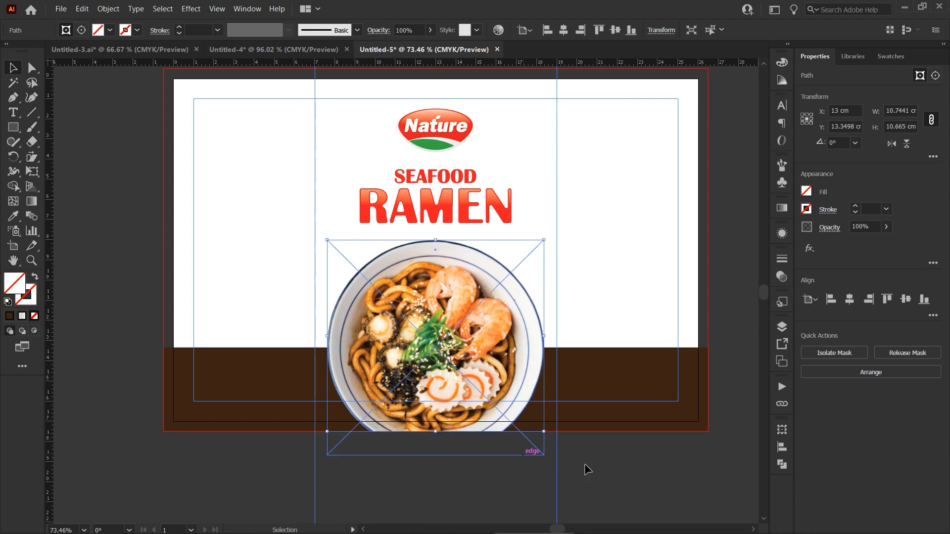
{"action": "left_click", "coordinate": [598, 465]}
- Draw a rectangle about 27 × 13.85 cm from the top bleed corner down to the brown band and fill it with green
{"action": "scroll", "coordinate": [598, 464], "scroll_direction": "up", "scroll_amount": 1}
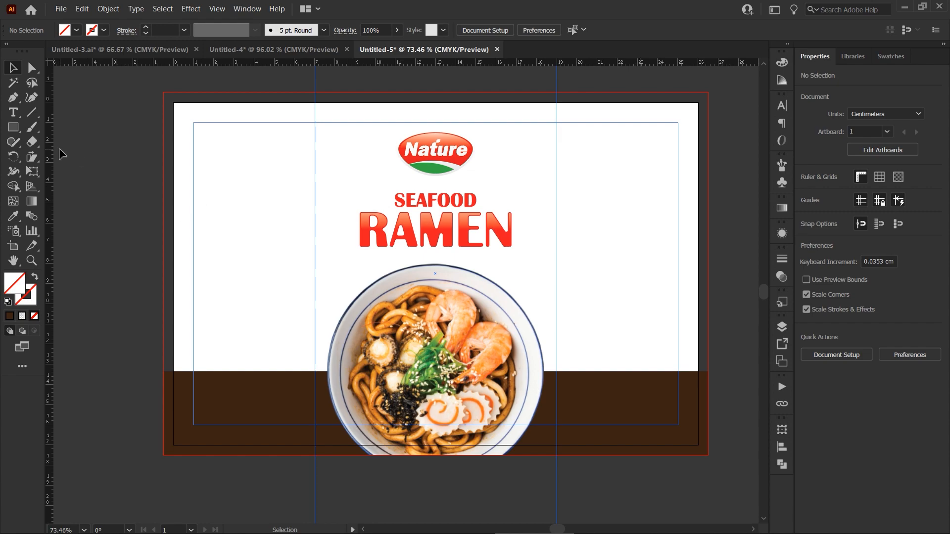
{"action": "left_click", "coordinate": [13, 127]}
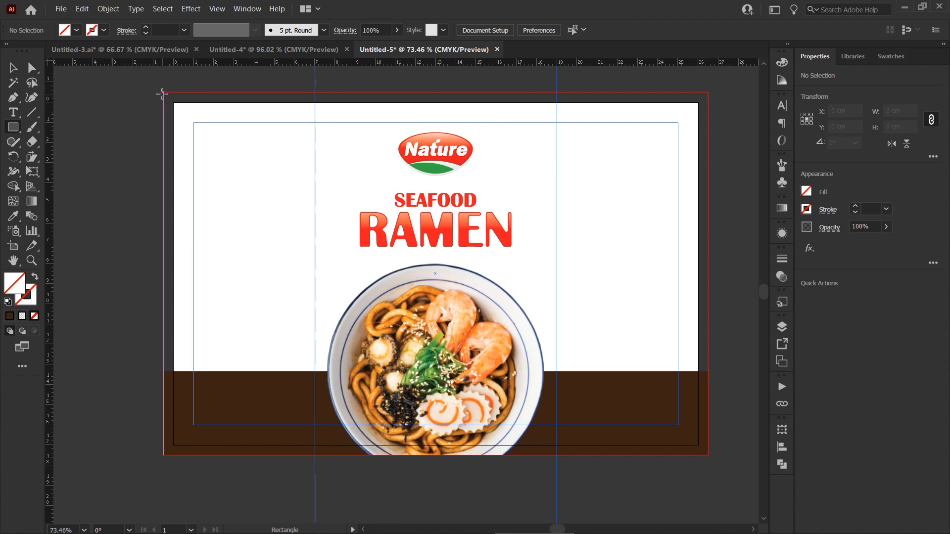
{"action": "left_click_drag", "start_coordinate": [163, 92], "coordinate": [708, 371]}
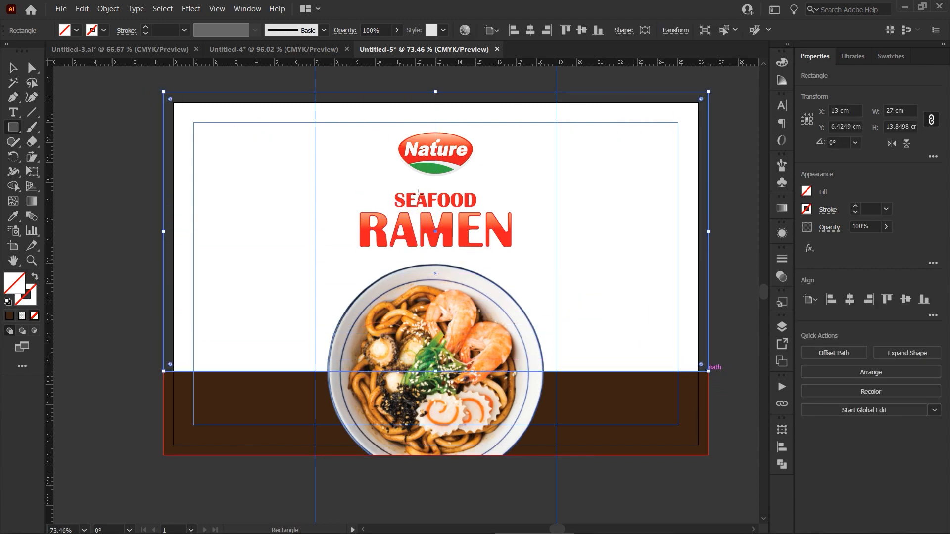
{"action": "left_click", "coordinate": [13, 68]}
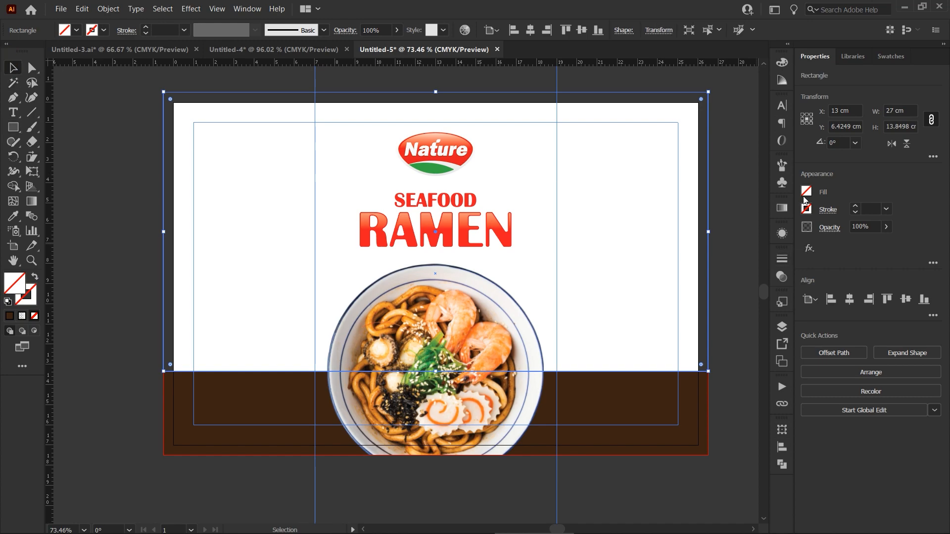
{"action": "left_click", "coordinate": [806, 192]}
{"action": "left_click", "coordinate": [724, 236]}
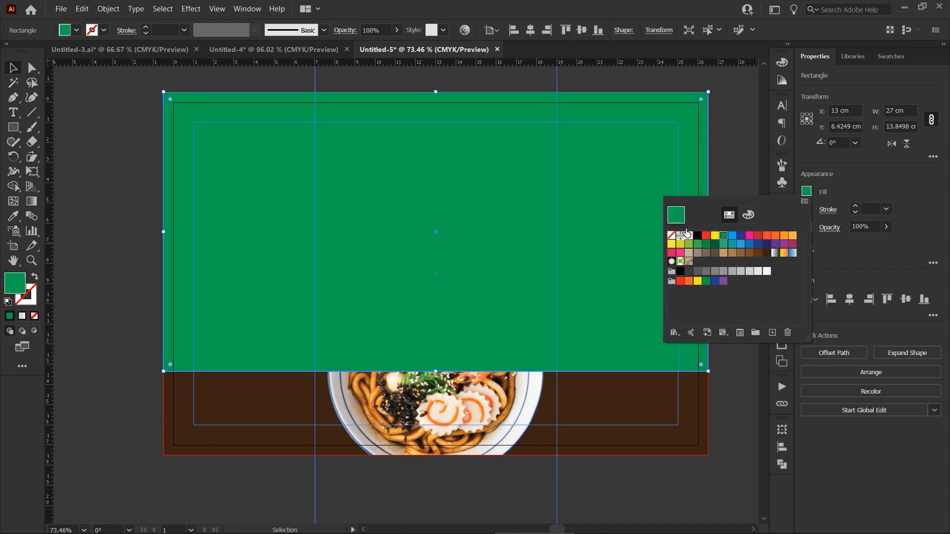
- Send the green background rectangle to the back, behind the logo, title and bowl
{"action": "left_click", "coordinate": [611, 199]}
{"action": "right_click", "coordinate": [611, 199]}
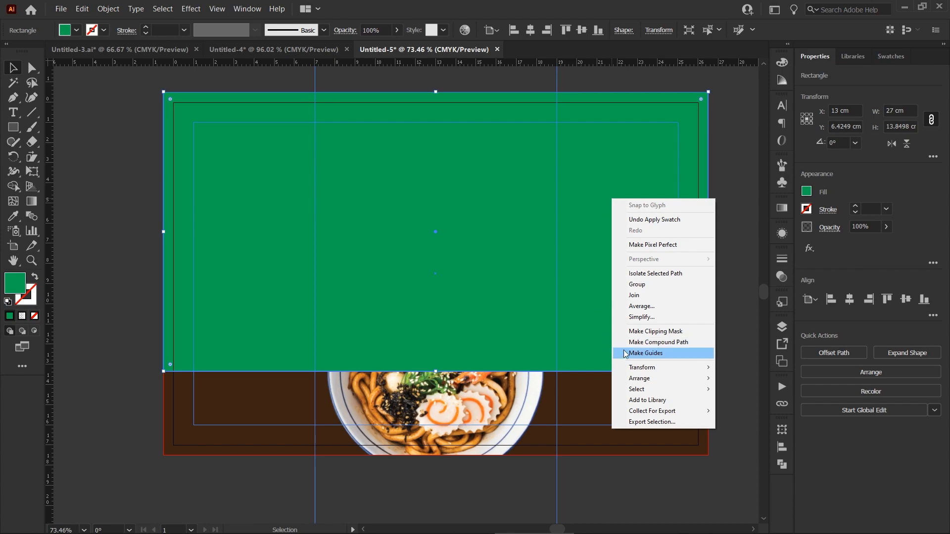
{"action": "mouse_move", "coordinate": [643, 379]}
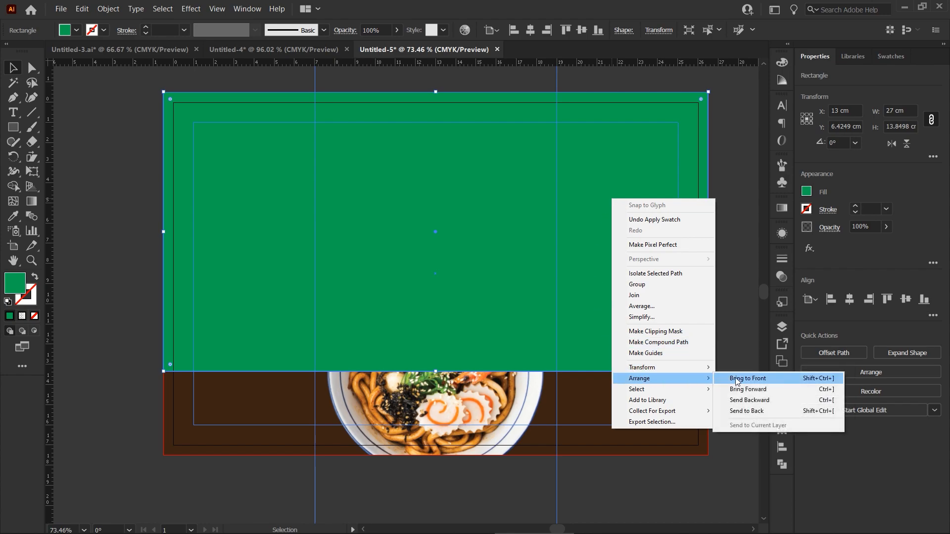
{"action": "left_click", "coordinate": [744, 412]}
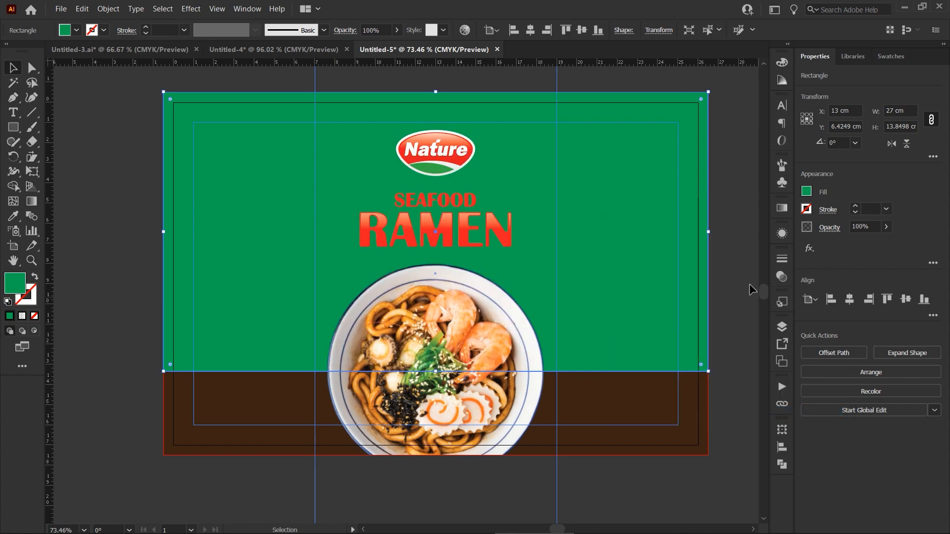
- Fill the upper background rectangle with the Avocado gradient from the Fruits and Vegetables gradient library
{"action": "left_click", "coordinate": [889, 58]}
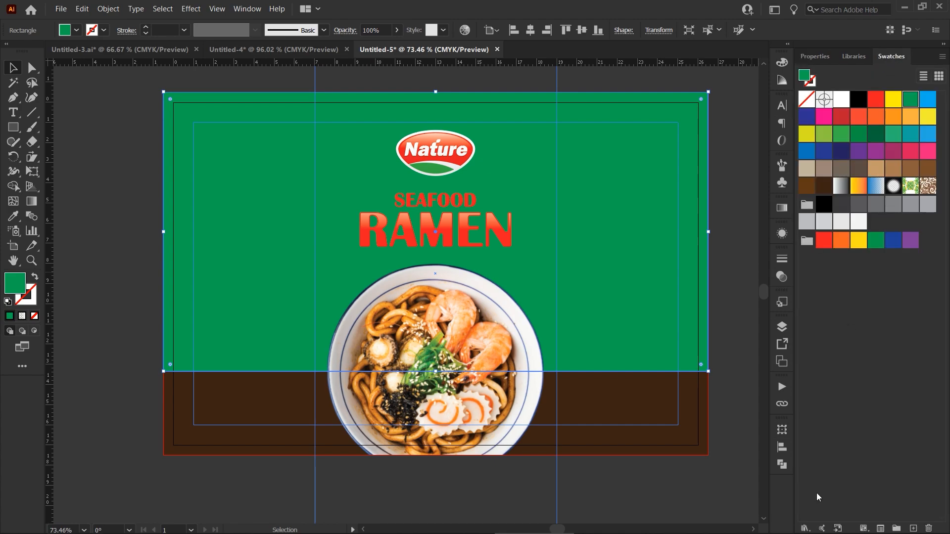
{"action": "left_click", "coordinate": [805, 528]}
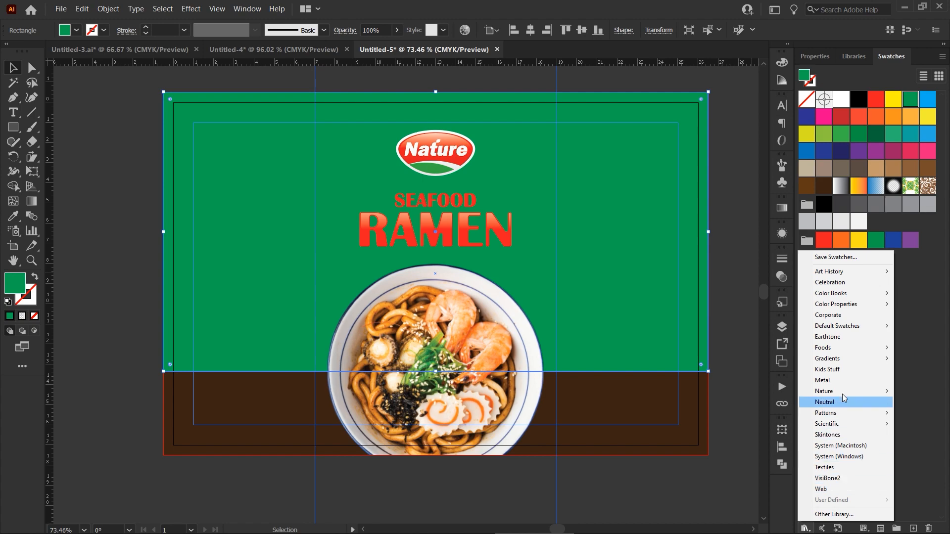
{"action": "mouse_move", "coordinate": [844, 360]}
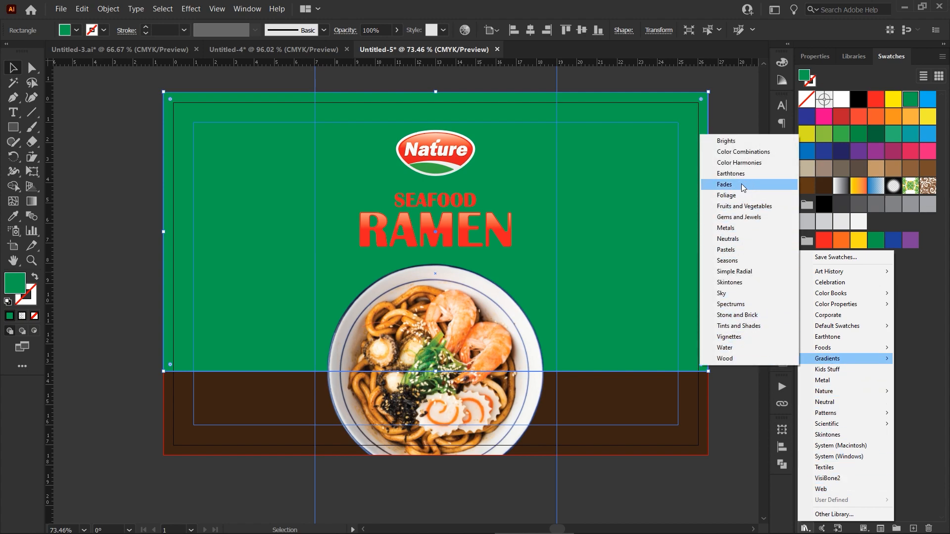
{"action": "left_click", "coordinate": [743, 206]}
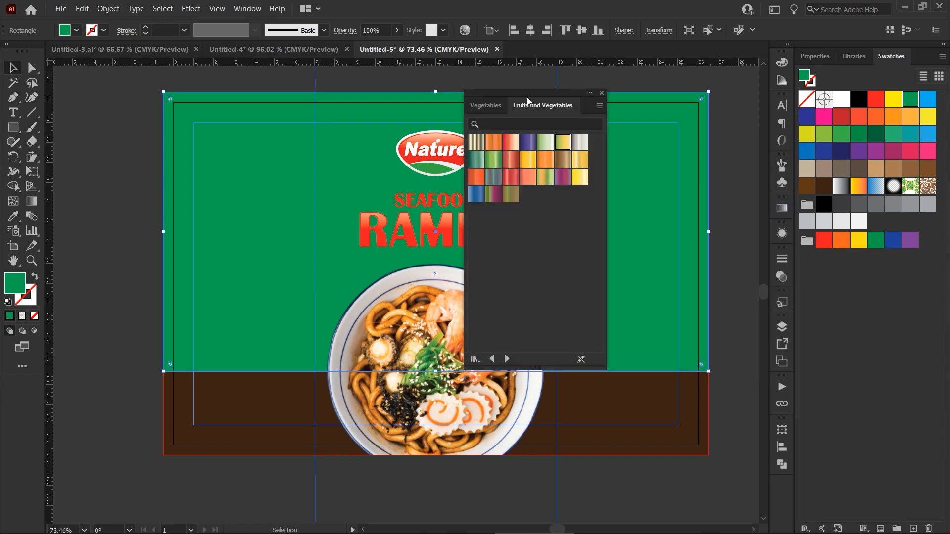
{"action": "left_click_drag", "start_coordinate": [527, 93], "coordinate": [639, 140]}
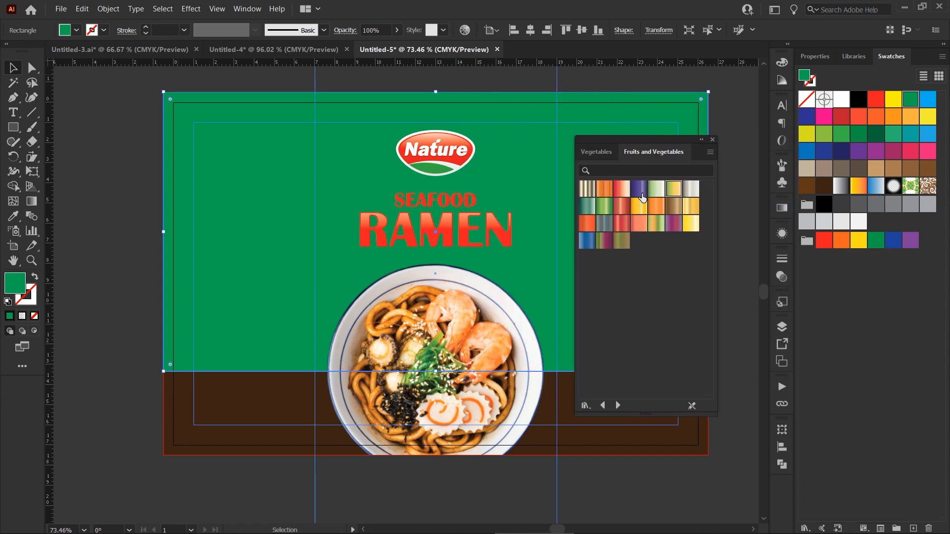
{"action": "left_click", "coordinate": [672, 189]}
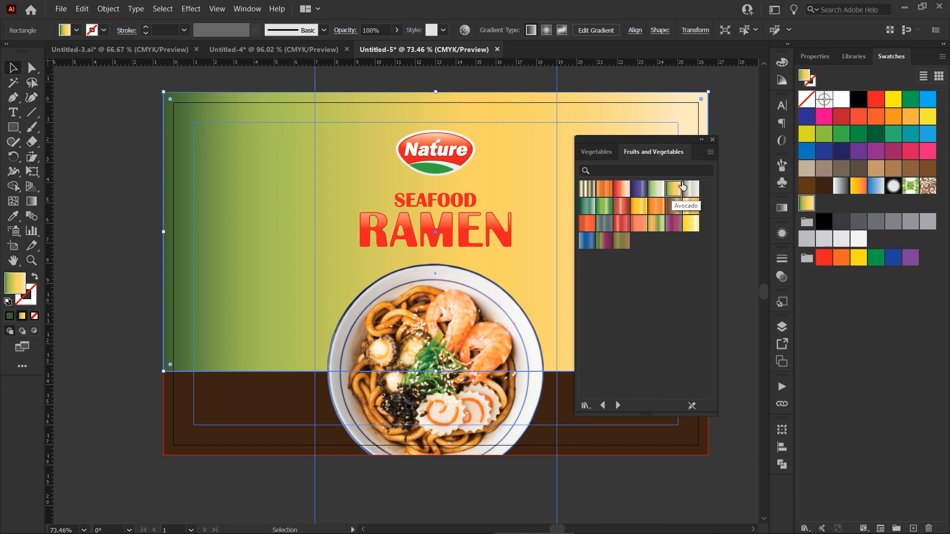
{"action": "left_click", "coordinate": [712, 139]}
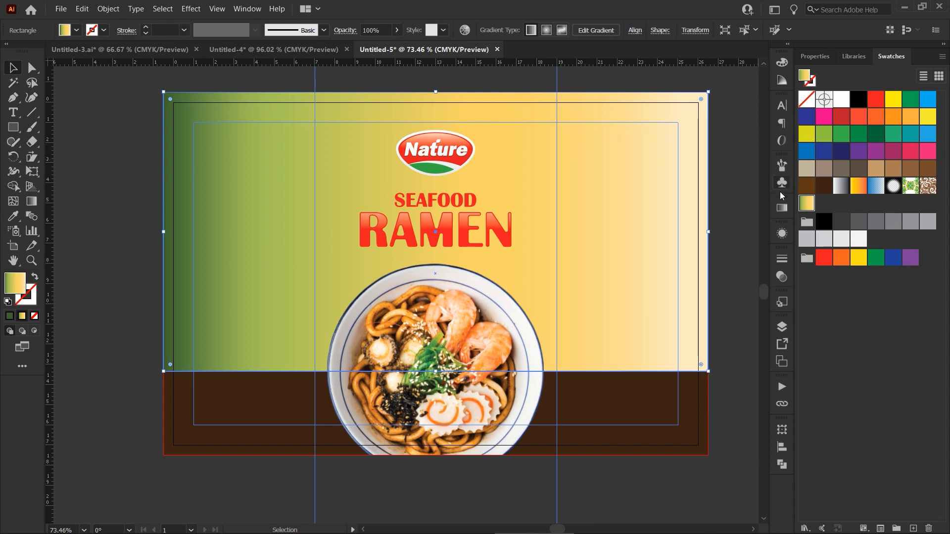
- Set the upper background's gradient angle to 90°
{"action": "left_click", "coordinate": [782, 208]}
{"action": "left_click", "coordinate": [717, 271]}
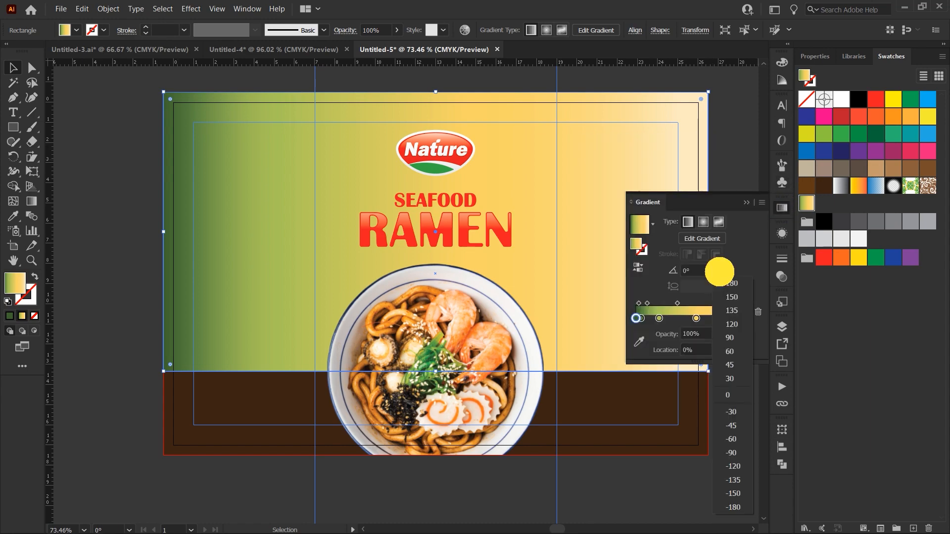
{"action": "left_click", "coordinate": [731, 339]}
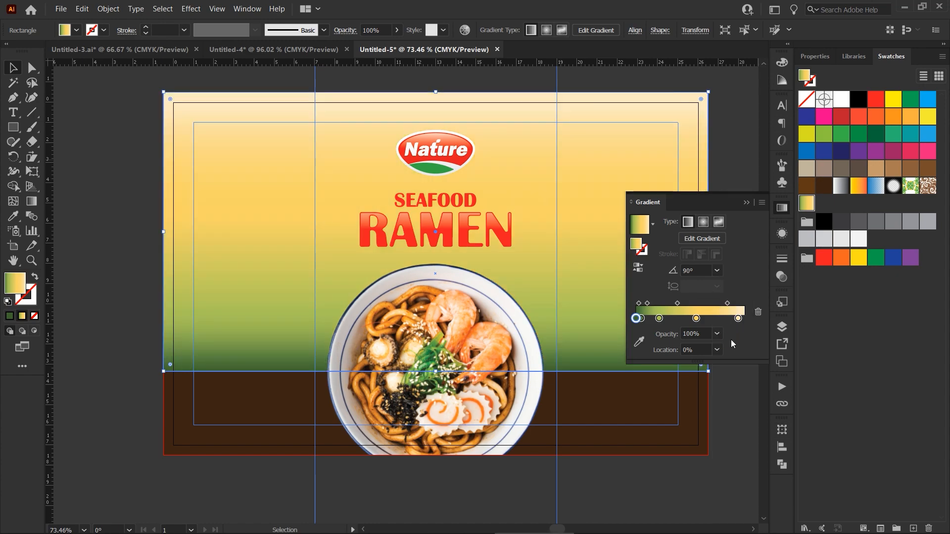
- Copy the gradient background rectangle and paste the duplicate in front of it
{"action": "left_click", "coordinate": [747, 202]}
{"action": "left_click", "coordinate": [726, 311]}
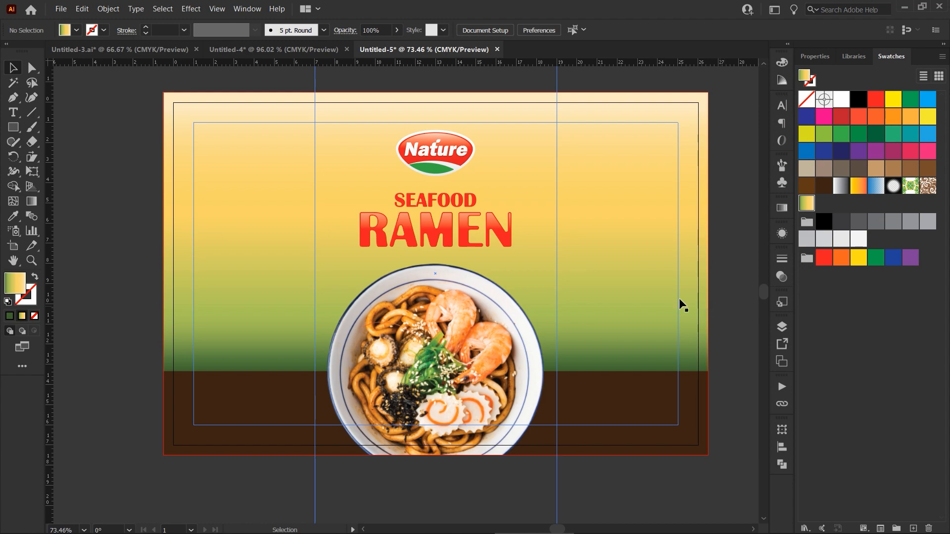
{"action": "left_click", "coordinate": [656, 289]}
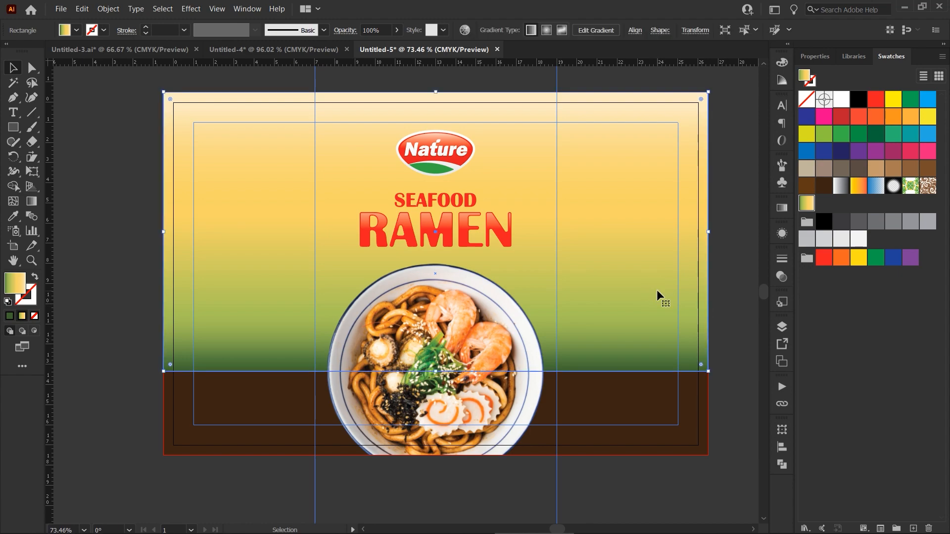
{"action": "left_click", "coordinate": [83, 9]}
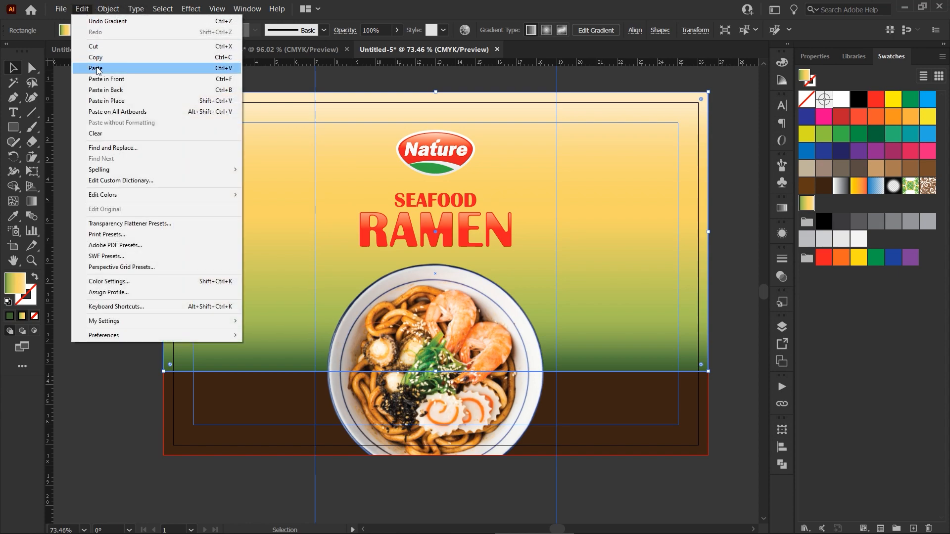
{"action": "left_click", "coordinate": [83, 9]}
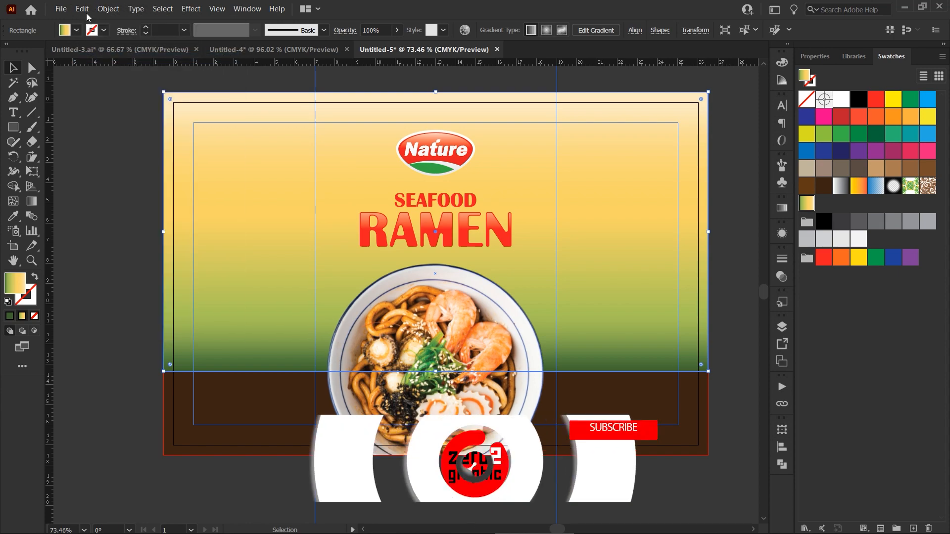
{"action": "left_click", "coordinate": [85, 10]}
{"action": "left_click", "coordinate": [97, 80]}
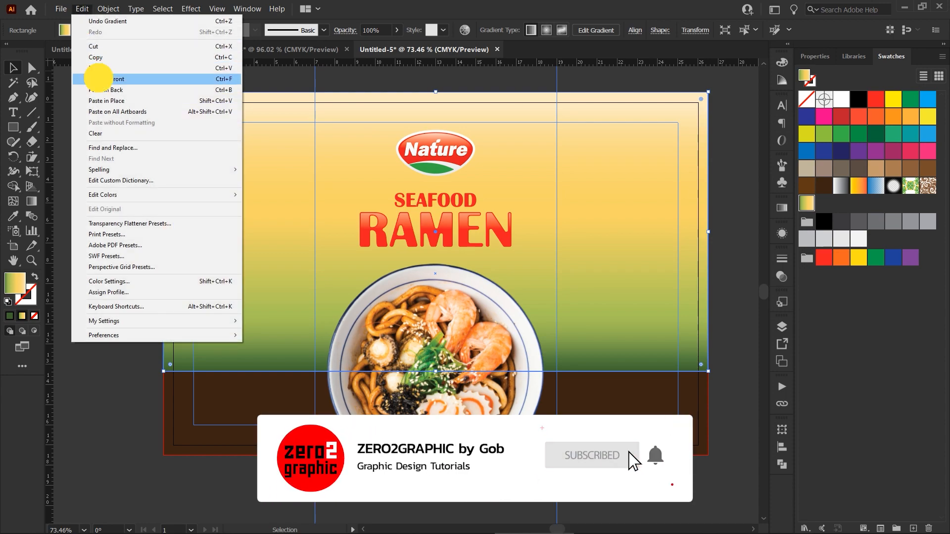
- Fill the duplicate rectangle with white and narrow it symmetrically to a central strip about 6.2 cm wide
{"action": "left_click", "coordinate": [841, 99]}
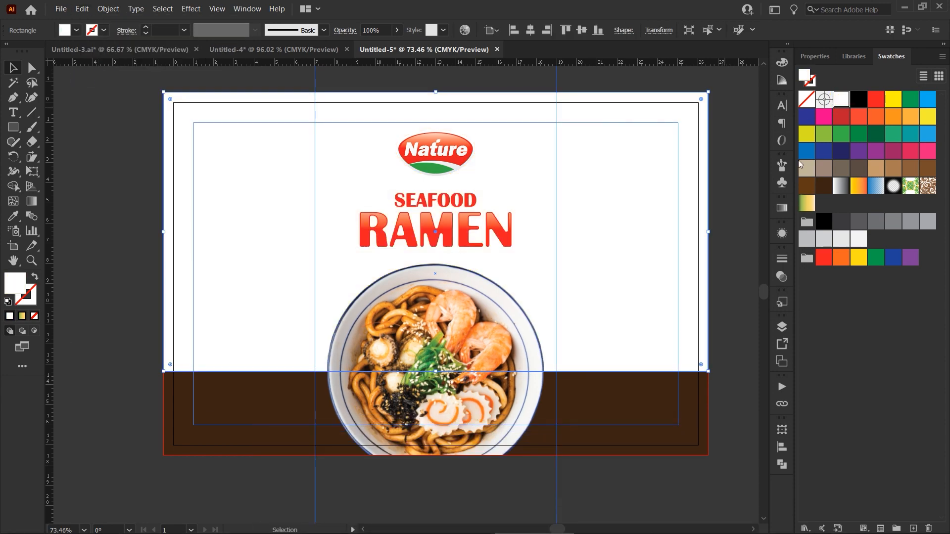
{"action": "left_click_drag", "start_coordinate": [712, 232], "coordinate": [498, 240]}
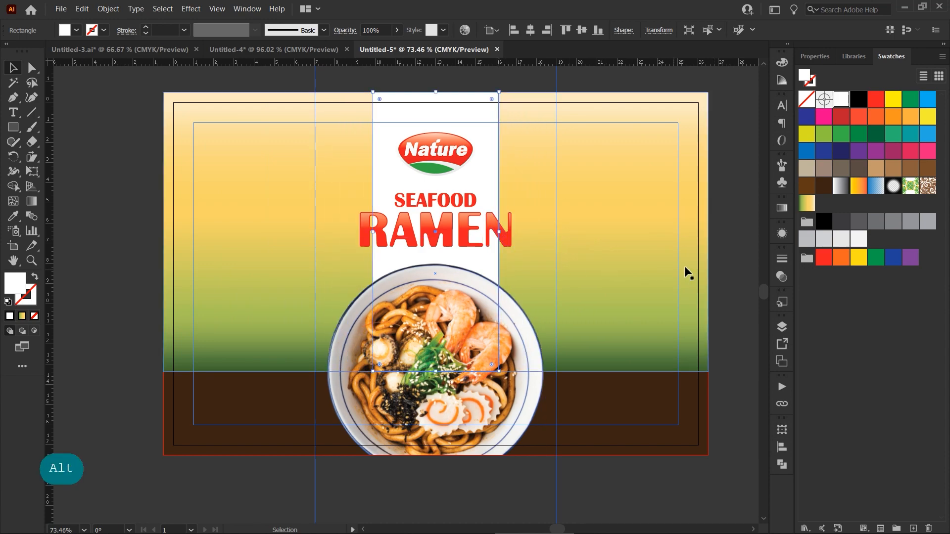
{"action": "left_click", "coordinate": [728, 268]}
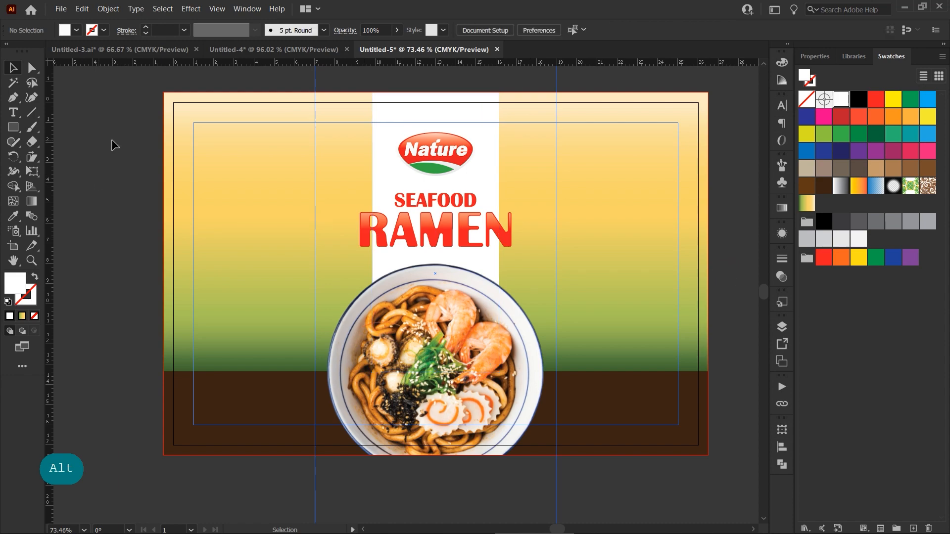
- Lock the gradient background rectangle
{"action": "left_click", "coordinate": [227, 160]}
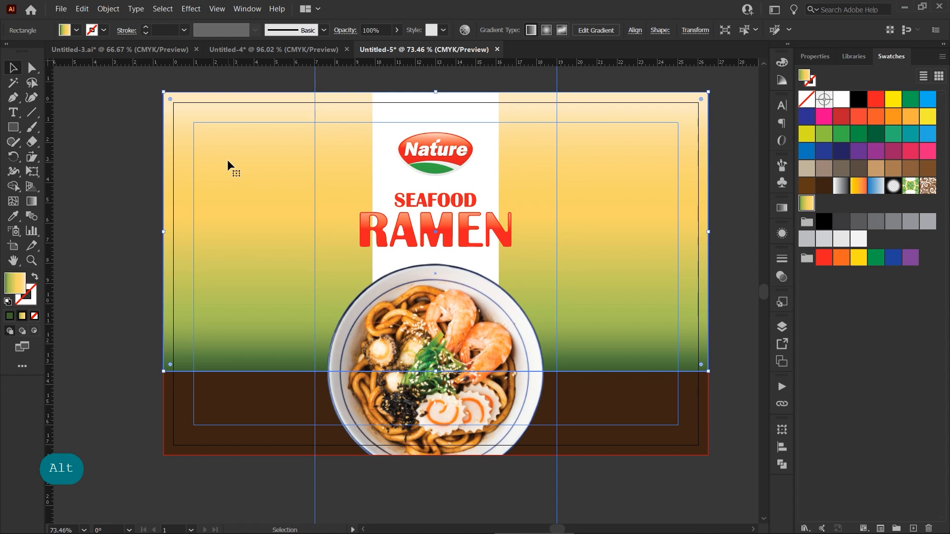
{"action": "right_click", "coordinate": [228, 160]}
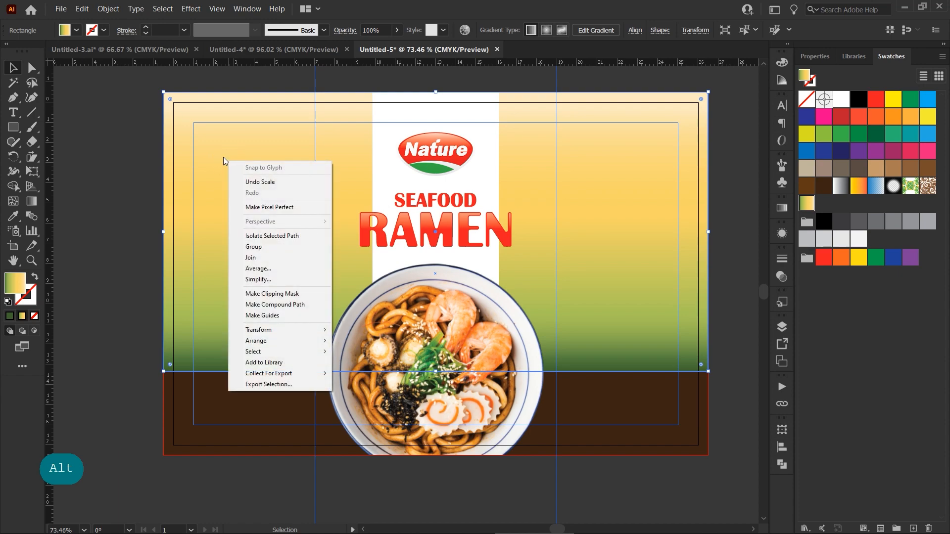
{"action": "left_click", "coordinate": [224, 157]}
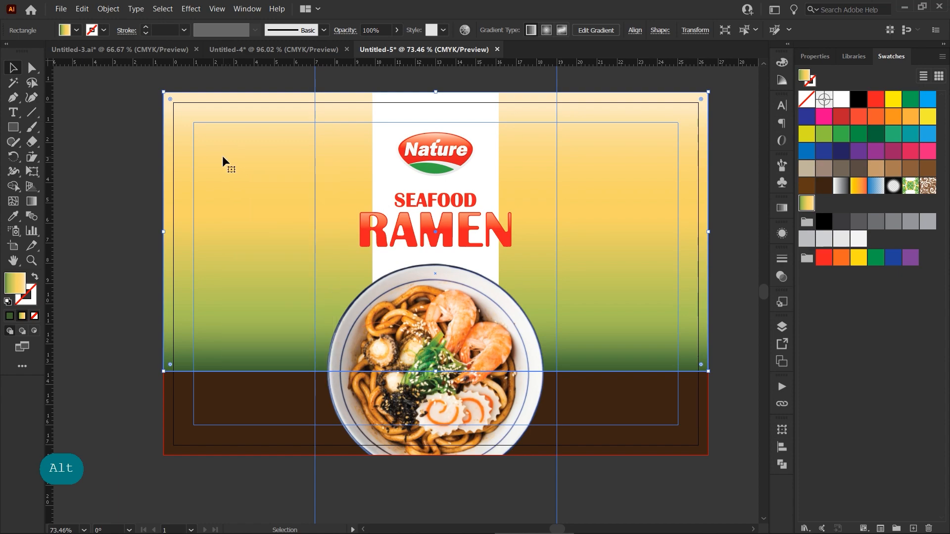
{"action": "left_click", "coordinate": [108, 8]}
{"action": "mouse_move", "coordinate": [183, 80]}
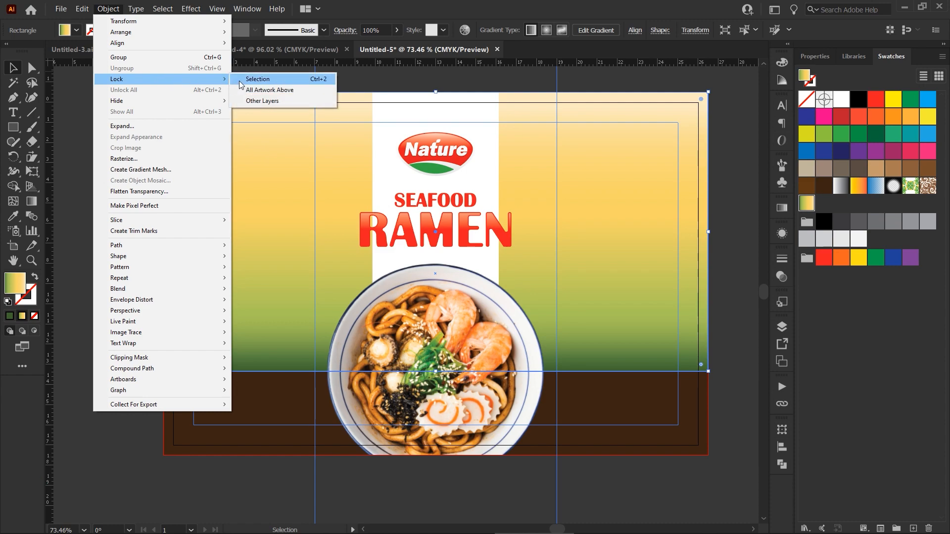
{"action": "left_click", "coordinate": [241, 80]}
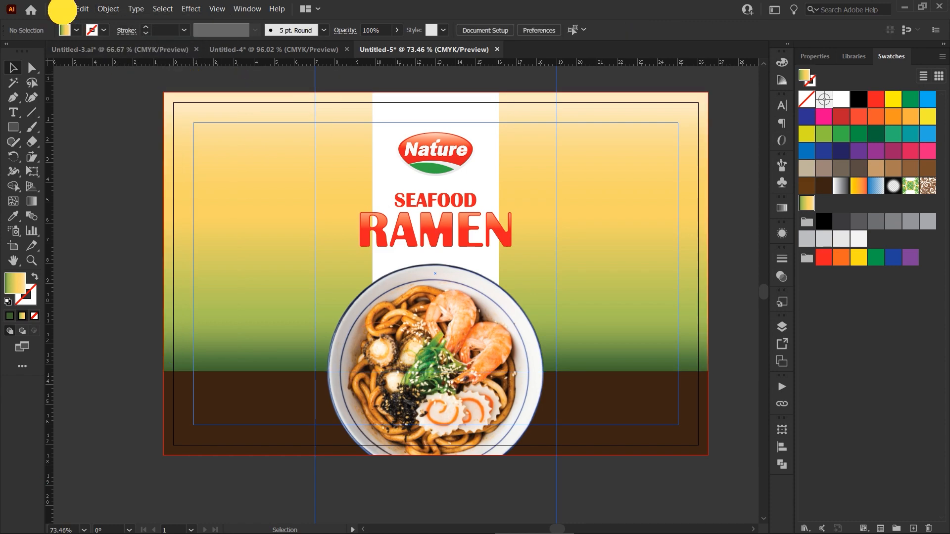
- Place the linked image top-view-fabric-texture-background into the package document
{"action": "left_click", "coordinate": [61, 9]}
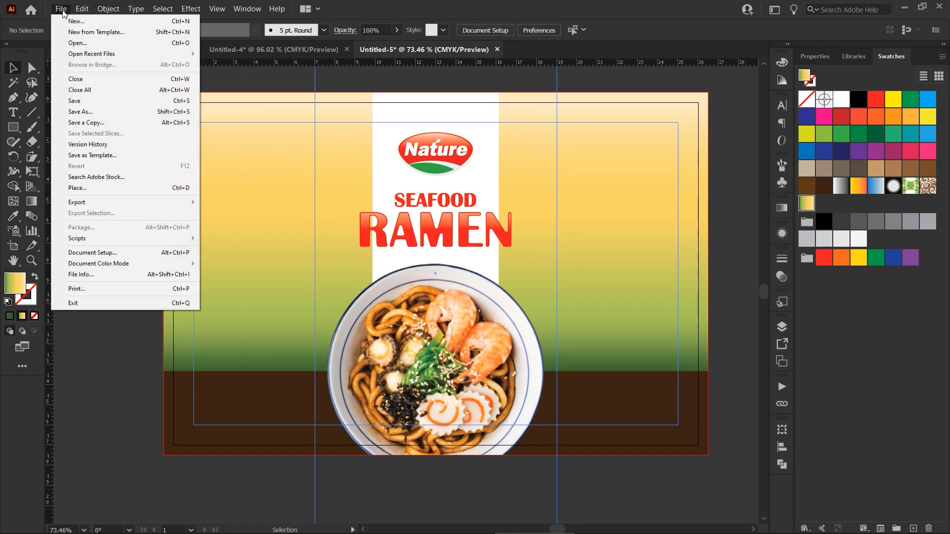
{"action": "left_click", "coordinate": [95, 187]}
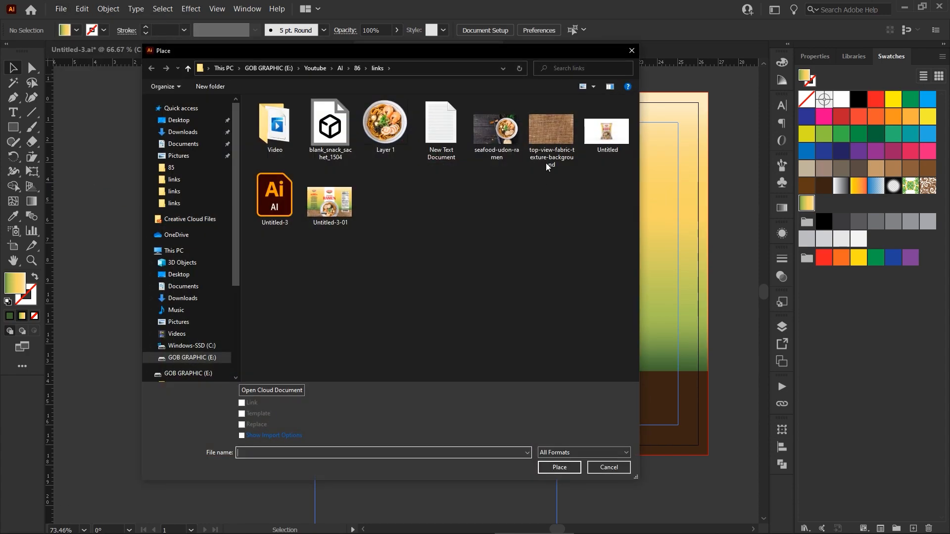
{"action": "left_click", "coordinate": [546, 163]}
{"action": "left_click", "coordinate": [559, 468]}
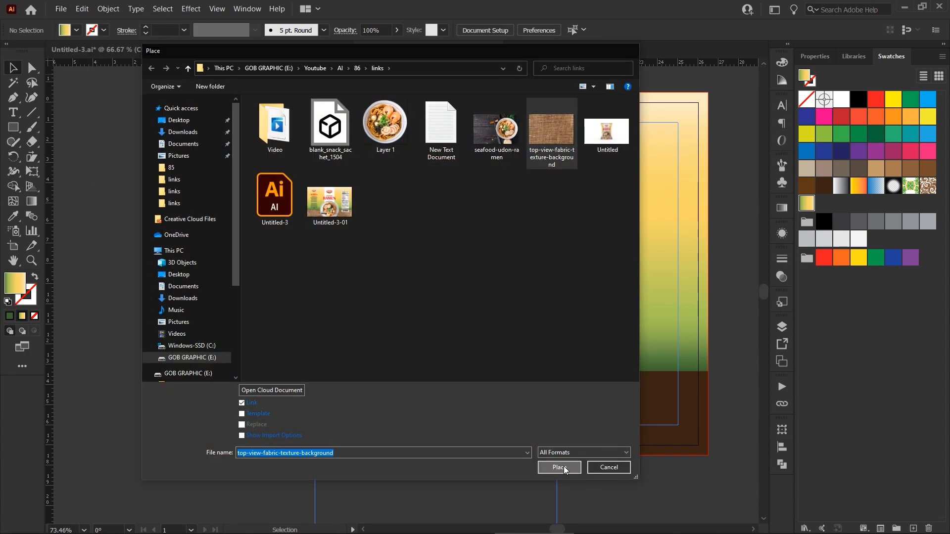
{"action": "left_click", "coordinate": [135, 168]}
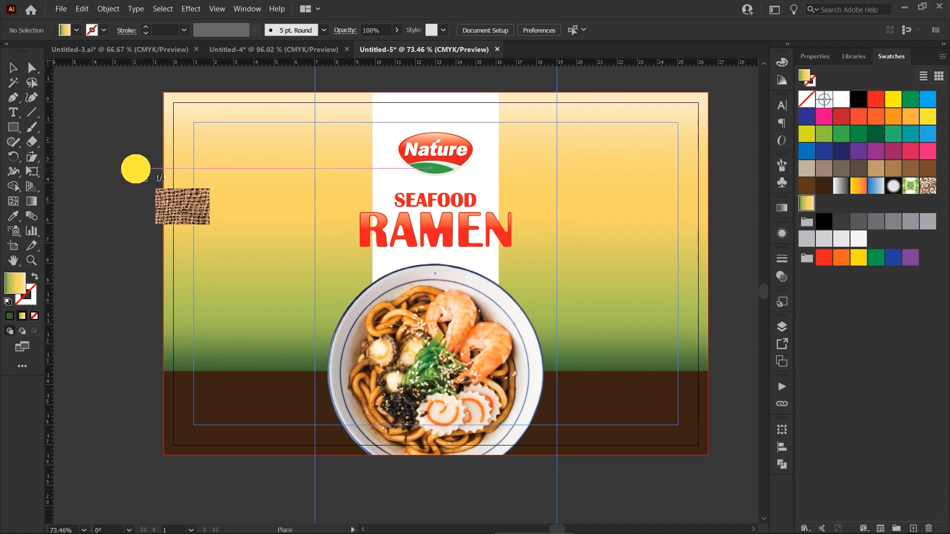
- Scale the fabric image proportionally to about 27 × 18 cm and position it across the full bleed width, covering the brown band
{"action": "key", "text": "space"}
{"action": "left_click_drag", "start_coordinate": [549, 253], "coordinate": [262, 254]}
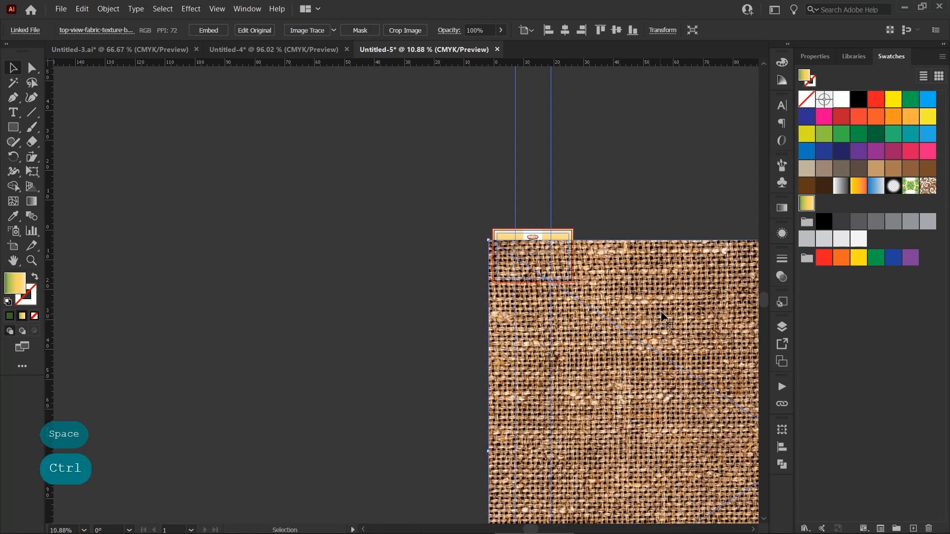
{"action": "left_click_drag", "start_coordinate": [662, 311], "coordinate": [481, 265]}
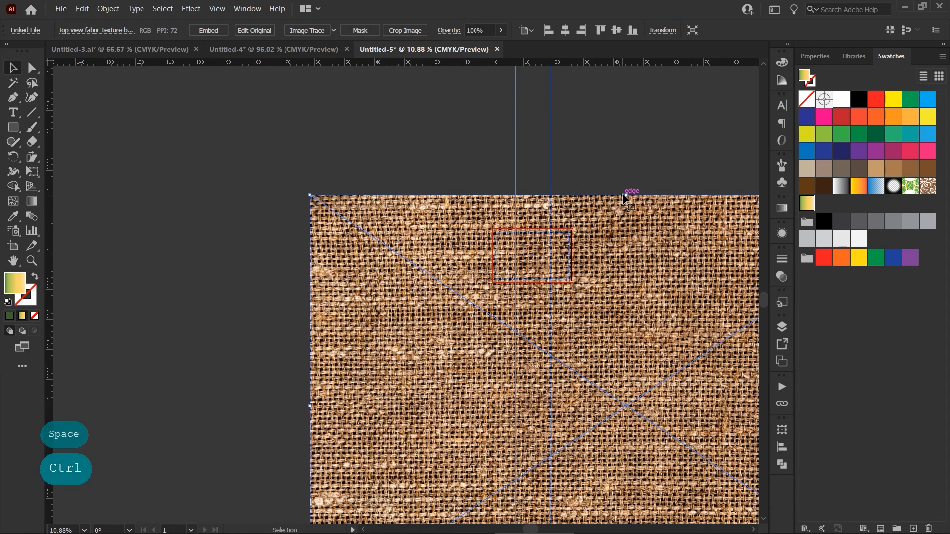
{"action": "left_click_drag", "start_coordinate": [623, 198], "coordinate": [619, 258]}
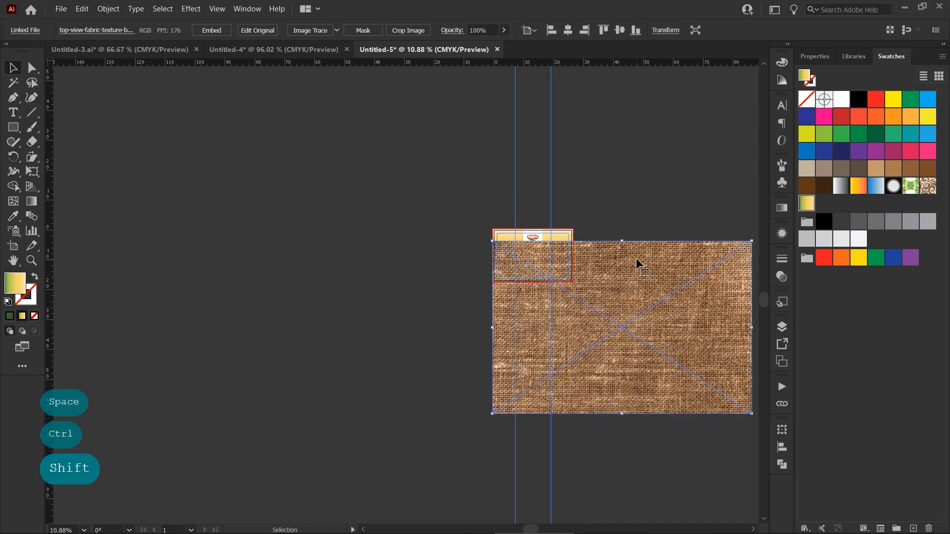
{"action": "left_click_drag", "start_coordinate": [750, 415], "coordinate": [616, 289]}
{"action": "left_click_drag", "start_coordinate": [537, 256], "coordinate": [568, 325]}
{"action": "left_click_drag", "start_coordinate": [416, 259], "coordinate": [468, 286]}
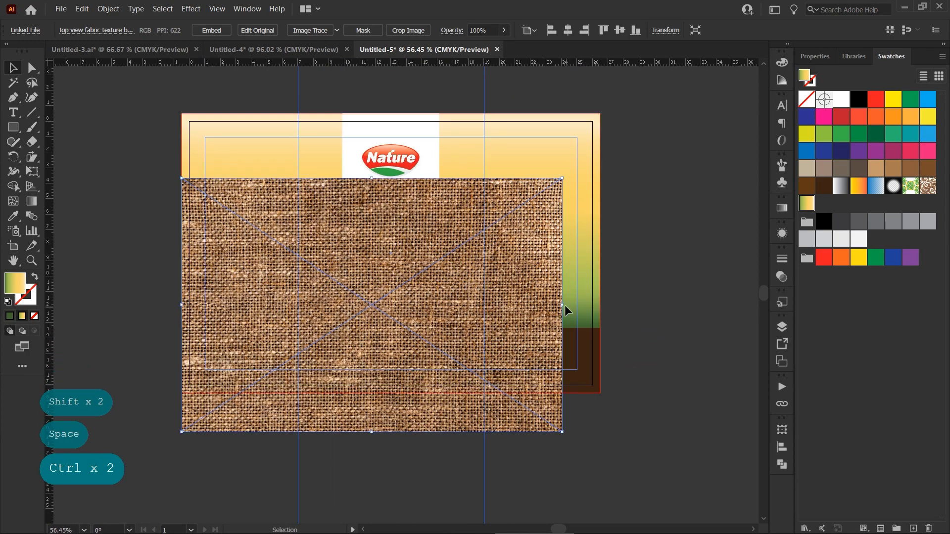
{"action": "left_click_drag", "start_coordinate": [563, 305], "coordinate": [600, 308]}
- Send the fabric image to the back, behind the brown band
{"action": "right_click", "coordinate": [575, 231]}
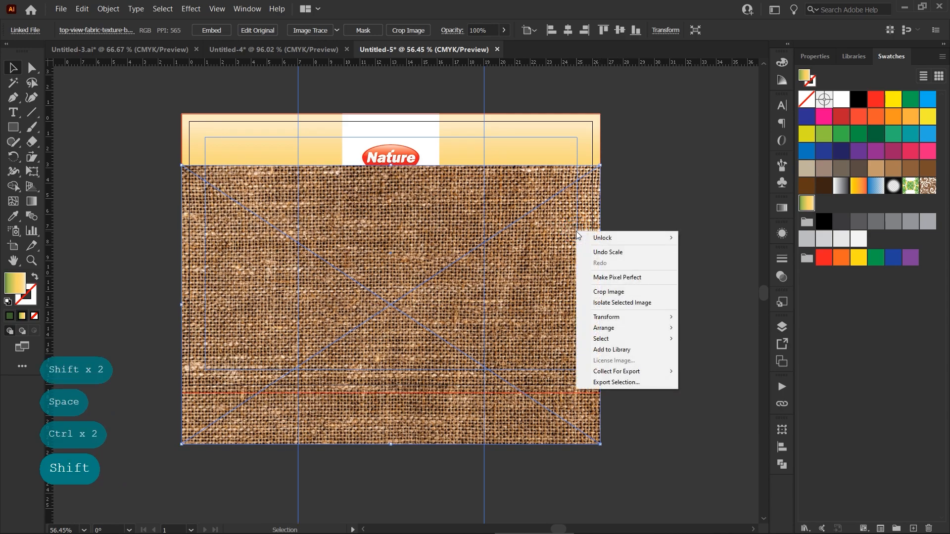
{"action": "mouse_move", "coordinate": [635, 328]}
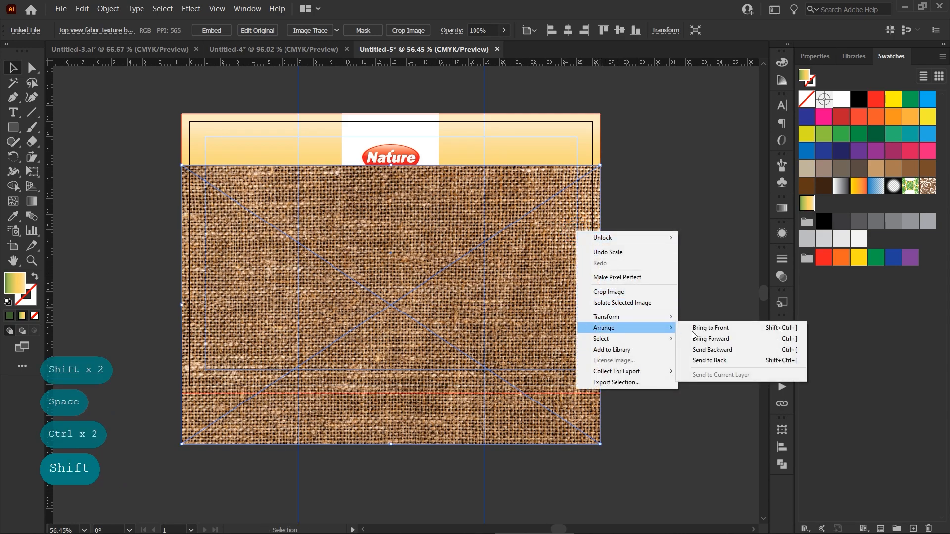
{"action": "left_click", "coordinate": [702, 361]}
- Clip the fabric image to the brown band's shape with a clipping mask
{"action": "left_click", "coordinate": [583, 350], "text": "shift"}
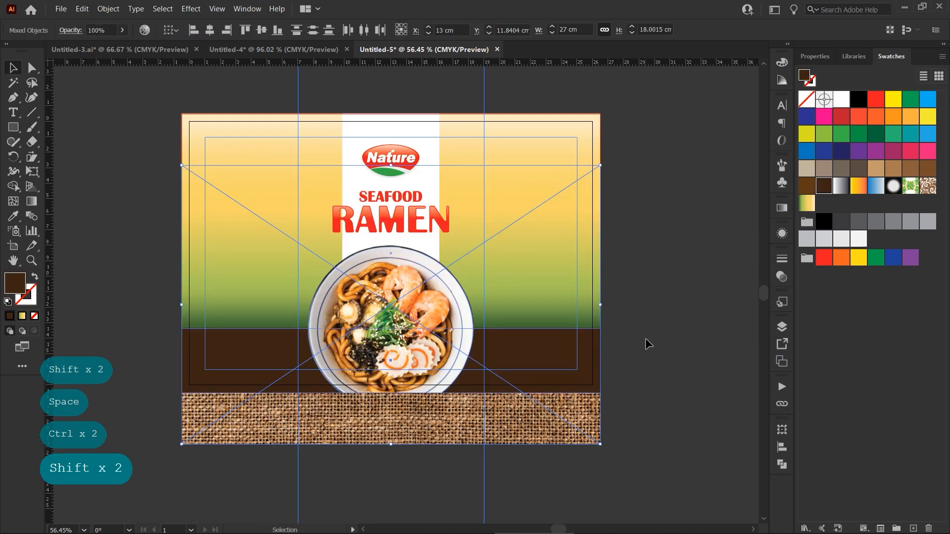
{"action": "left_click", "coordinate": [110, 10]}
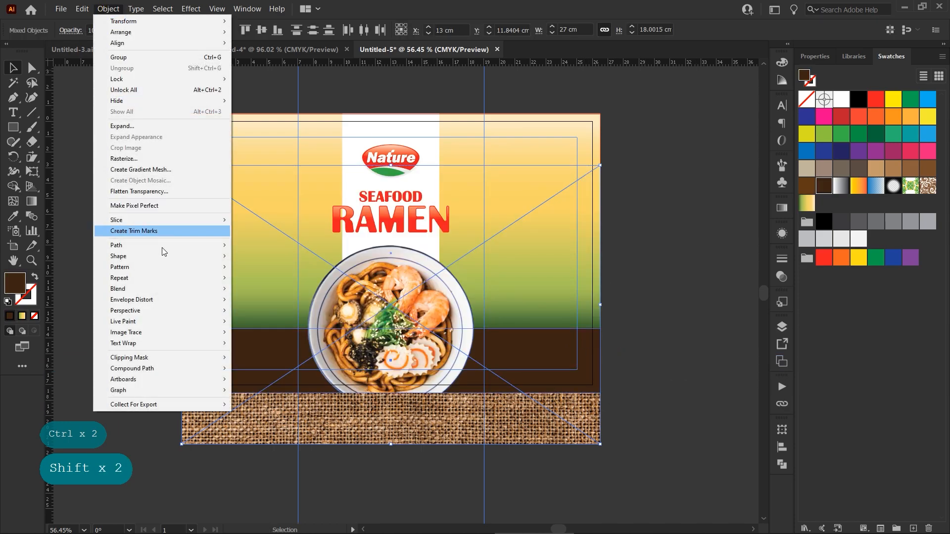
{"action": "mouse_move", "coordinate": [182, 356]}
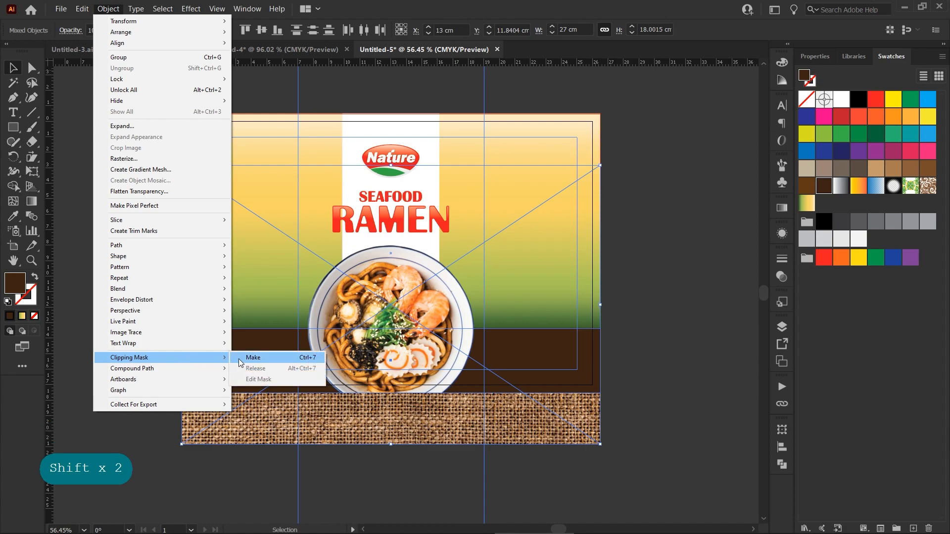
{"action": "left_click", "coordinate": [238, 361]}
{"action": "left_click", "coordinate": [635, 440]}
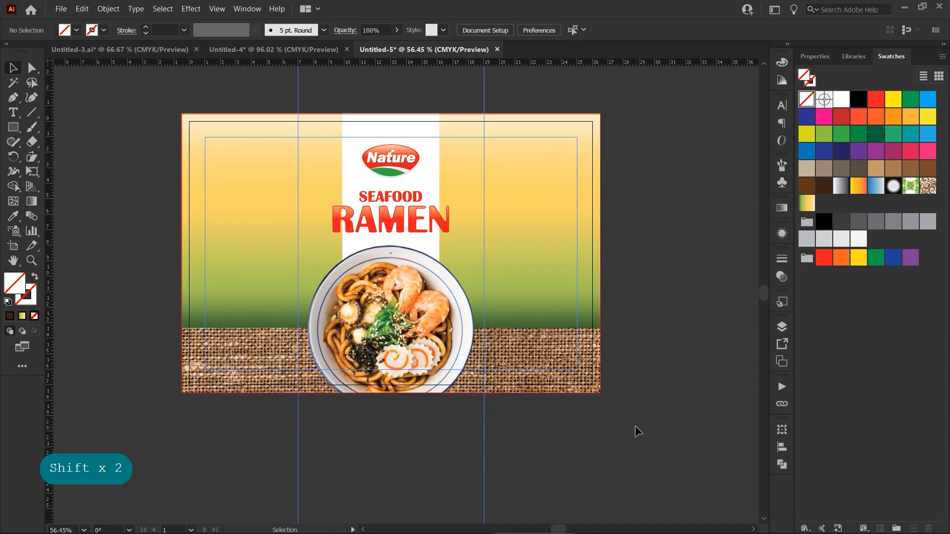
{"action": "left_click_drag", "start_coordinate": [330, 294], "coordinate": [355, 317]}
{"action": "left_click_drag", "start_coordinate": [415, 291], "coordinate": [408, 318]}
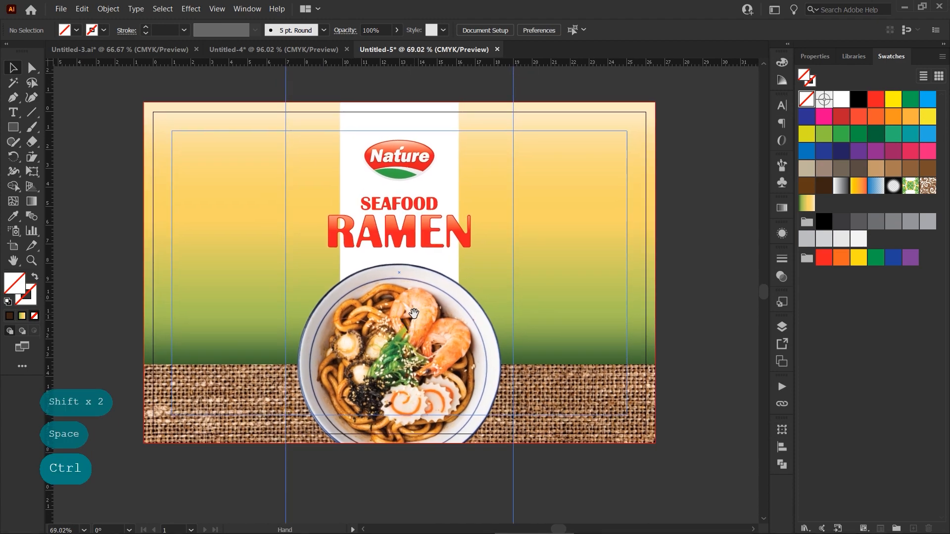
{"action": "left_click_drag", "start_coordinate": [699, 312], "coordinate": [699, 316]}
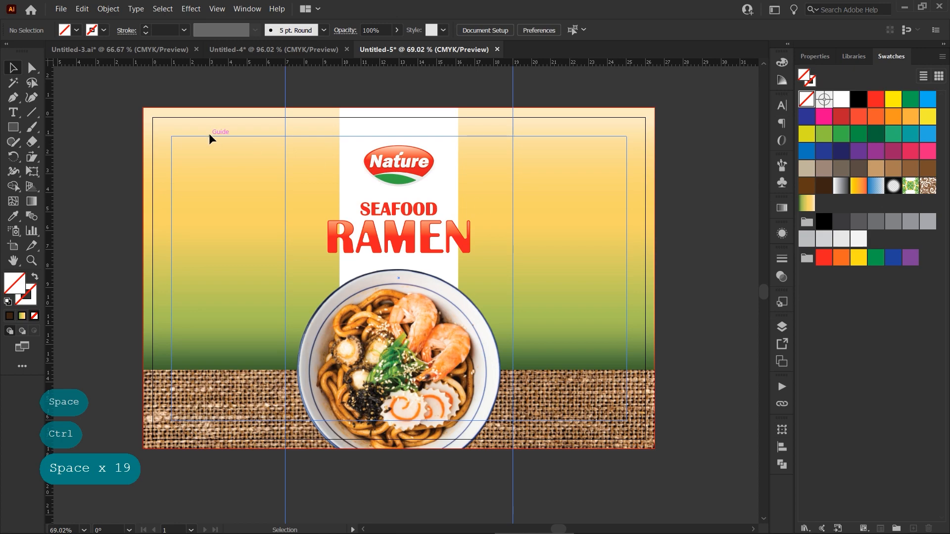
- Copy the small logo, title, description, nutrition labels, net weight, Nutrition Facts table and barcode from the Untitled-4 document
{"action": "left_click", "coordinate": [230, 49]}
{"action": "left_click", "coordinate": [329, 109]}
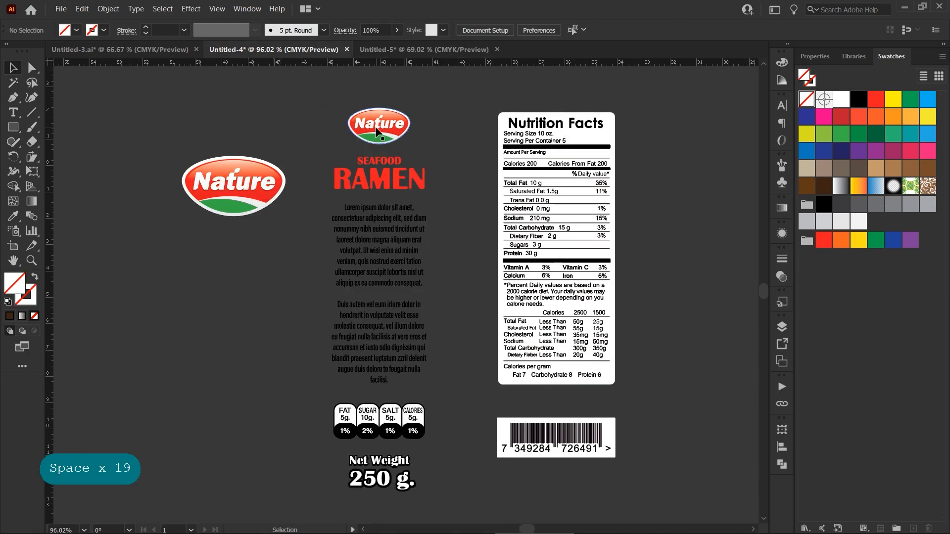
{"action": "left_click", "coordinate": [375, 126]}
{"action": "left_click", "coordinate": [410, 418], "text": "shift"}
{"action": "left_click", "coordinate": [405, 465], "text": "shift"}
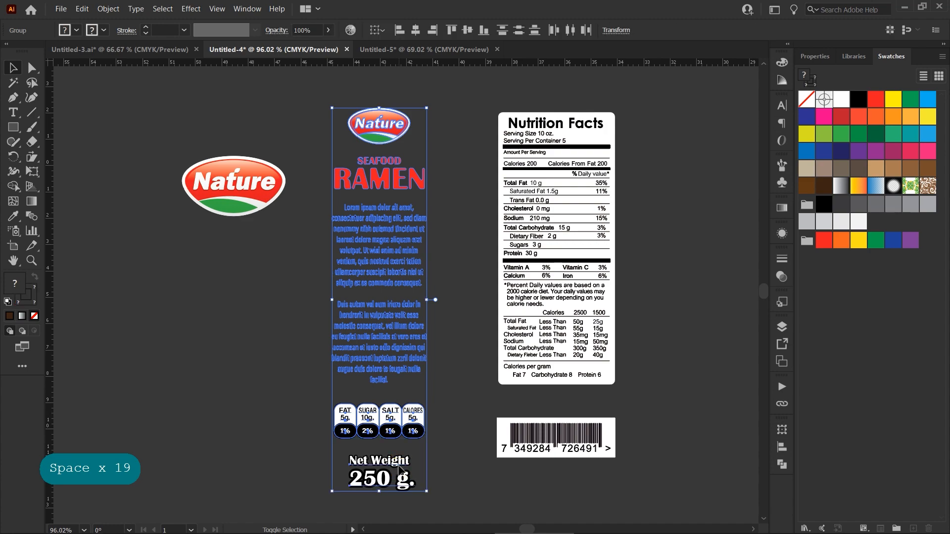
{"action": "left_click", "coordinate": [547, 376], "text": "shift"}
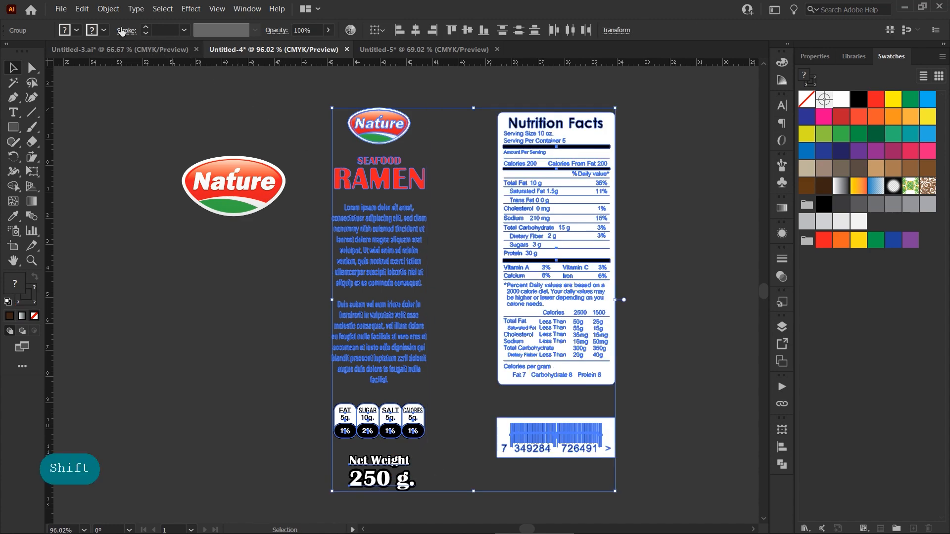
{"action": "left_click", "coordinate": [83, 9]}
{"action": "left_click", "coordinate": [84, 56]}
- Paste the copied package elements into the Untitled-5 document and deselect them
{"action": "left_click", "coordinate": [396, 49]}
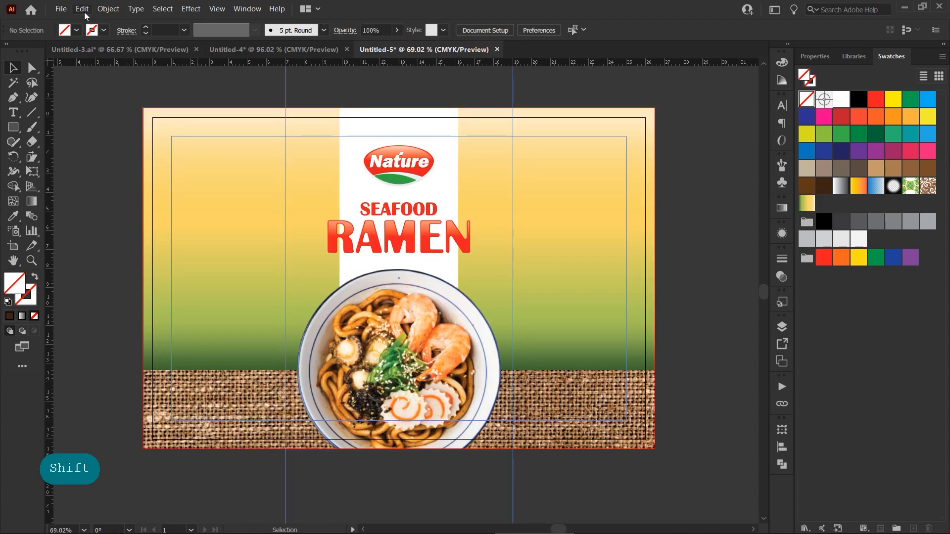
{"action": "left_click", "coordinate": [82, 9]}
{"action": "left_click", "coordinate": [96, 67]}
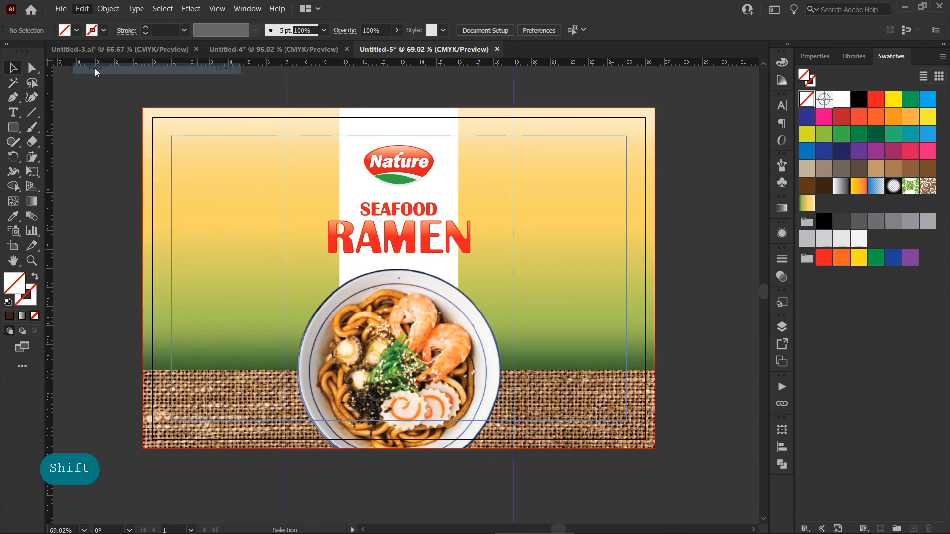
{"action": "left_click", "coordinate": [271, 88]}
- Move the small logo, title and description onto the package's left panel, and the Nutrition Facts table and barcode onto its right panel
{"action": "left_click_drag", "start_coordinate": [342, 175], "coordinate": [226, 172]}
{"action": "left_click_drag", "start_coordinate": [497, 261], "coordinate": [590, 259]}
{"action": "left_click", "coordinate": [665, 291]}
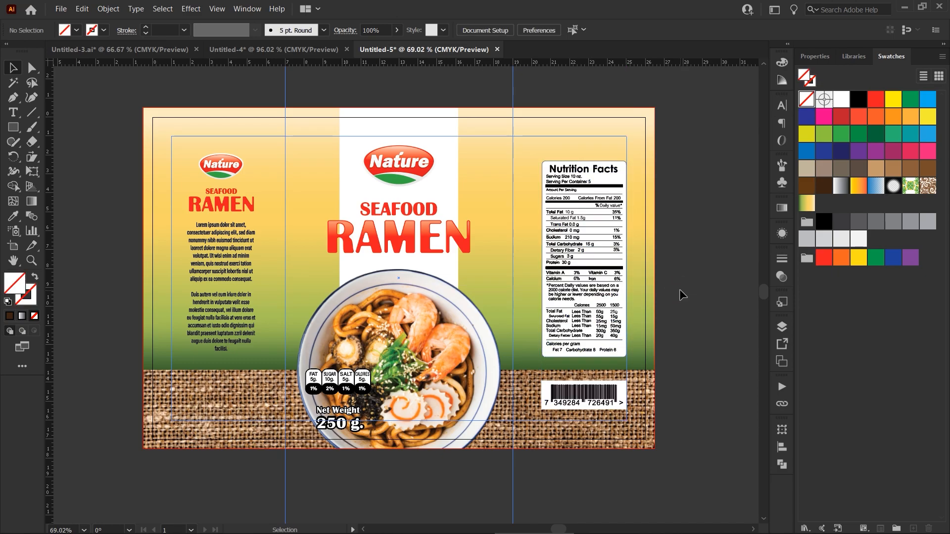
- Move the net weight text to the bowl's lower-right edge and the four nutrition labels to its lower-left edge, leaving nothing selected
{"action": "key", "text": "ctrl+space"}
{"action": "left_click_drag", "start_coordinate": [386, 419], "coordinate": [460, 387]}
{"action": "key", "text": "space"}
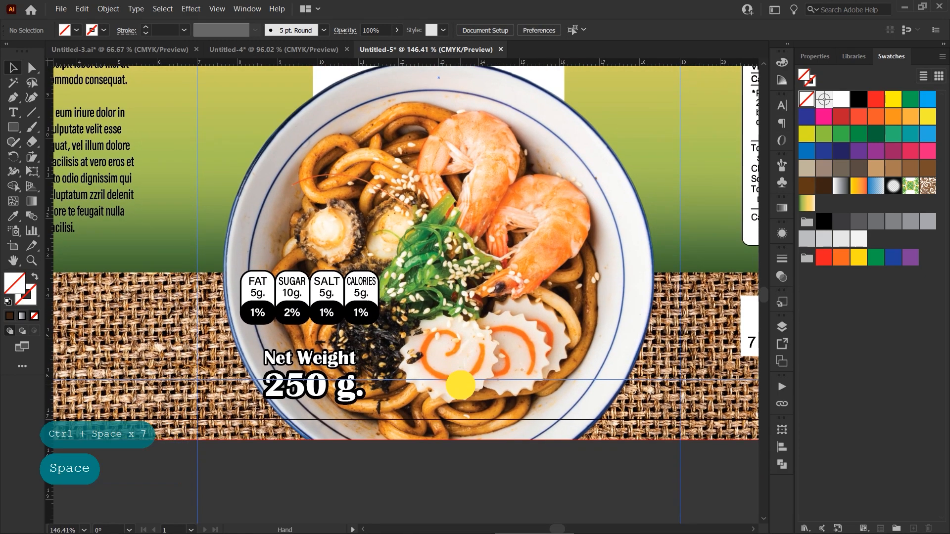
{"action": "left_click_drag", "start_coordinate": [382, 374], "coordinate": [645, 372]}
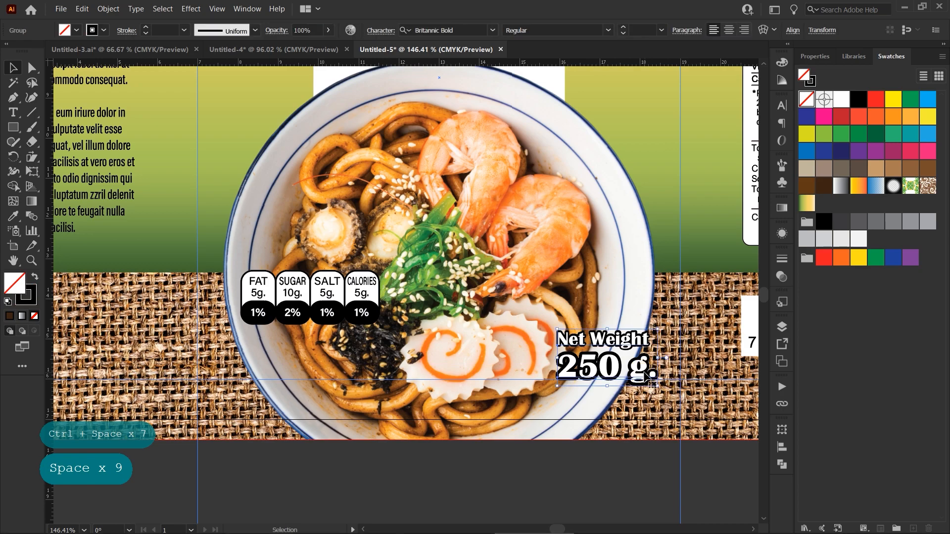
{"action": "left_click_drag", "start_coordinate": [369, 302], "coordinate": [355, 349]}
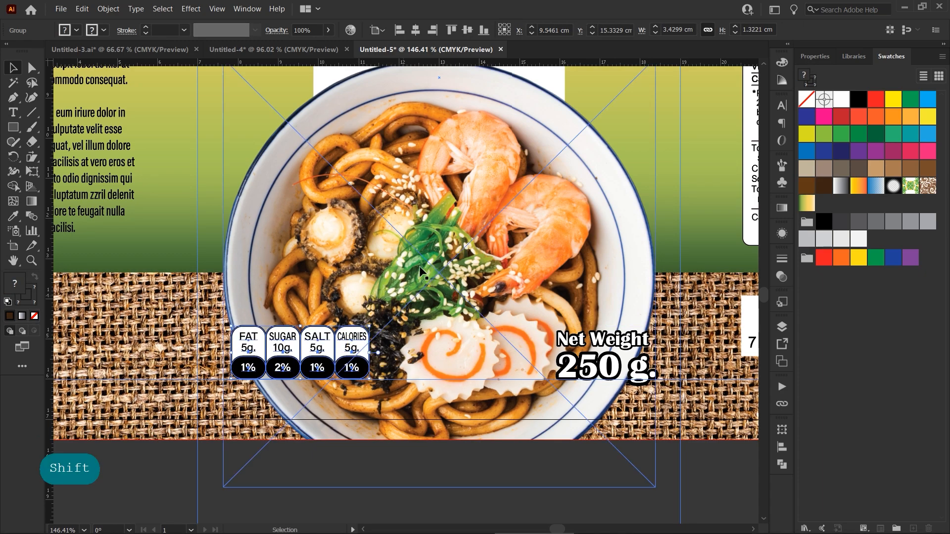
{"action": "left_click_drag", "start_coordinate": [428, 253], "coordinate": [319, 256]}
{"action": "left_click_drag", "start_coordinate": [424, 218], "coordinate": [397, 309]}
{"action": "key", "text": "ctrl+0"}
{"action": "key", "text": "ctrl+minus"}
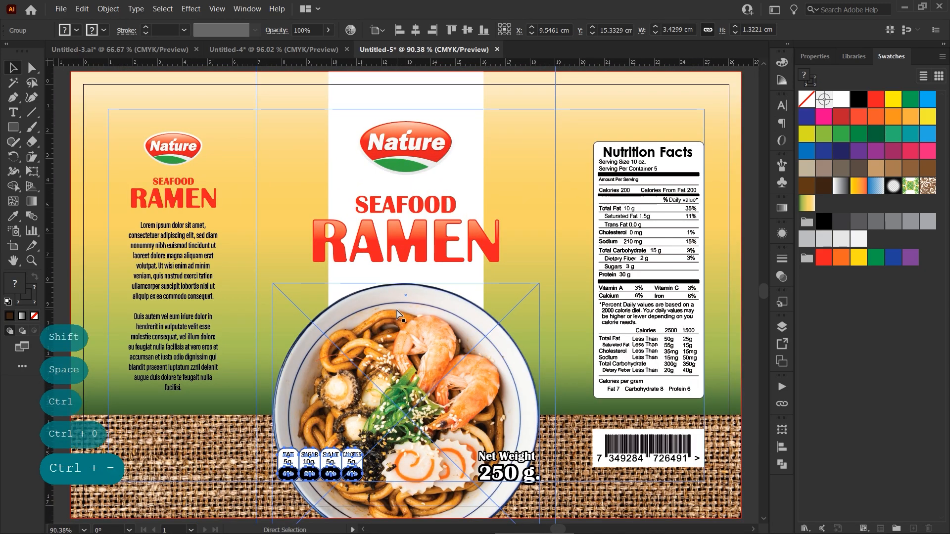
{"action": "left_click", "coordinate": [582, 441]}
- Hide the guides to check the whole package layout without them
{"action": "scroll", "coordinate": [644, 389], "scroll_direction": "up", "scroll_amount": 4}
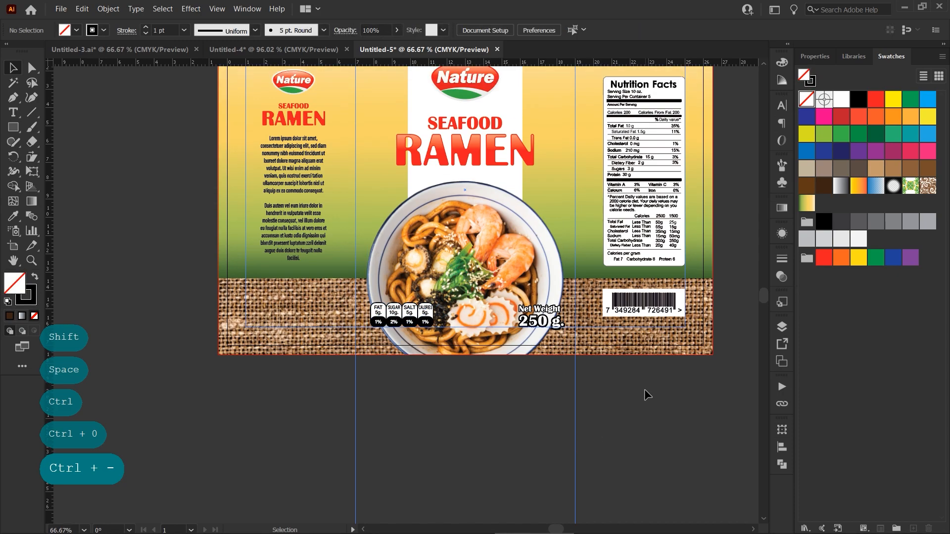
{"action": "key", "text": "space"}
{"action": "left_click_drag", "start_coordinate": [695, 343], "coordinate": [649, 357]}
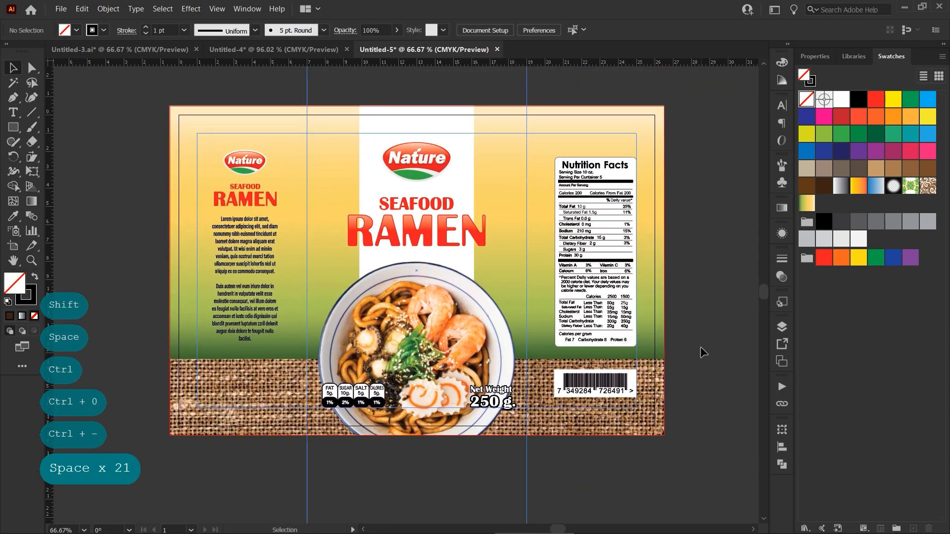
{"action": "key", "text": "ctrl+semicolon"}
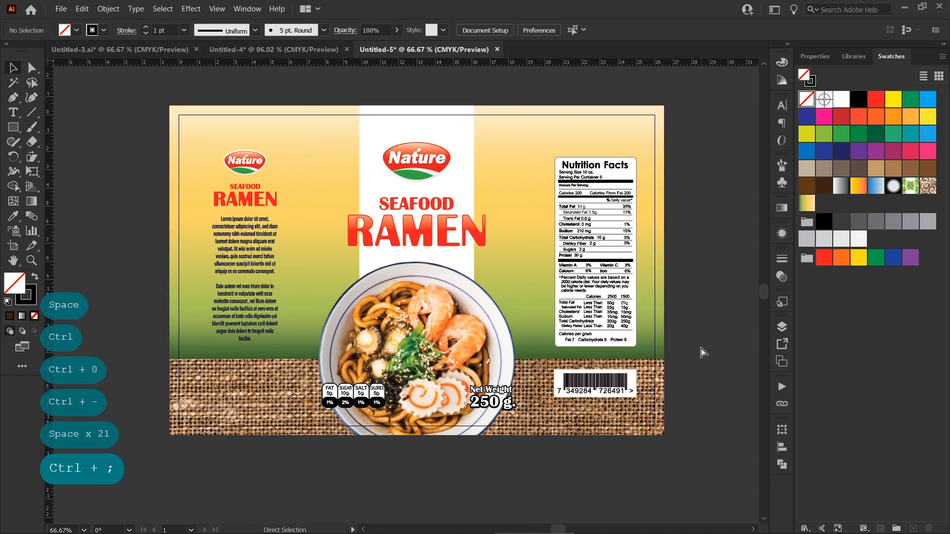
{"action": "scroll", "coordinate": [703, 353], "scroll_direction": "up", "scroll_amount": 1}
{"action": "key", "text": "ctrl+space"}
{"action": "mouse_move", "coordinate": [469, 278]}
{"action": "left_mouse_down"}
{"action": "mouse_move", "coordinate": [487, 283]}
{"action": "mouse_move", "coordinate": [479, 293]}
{"action": "left_mouse_up"}
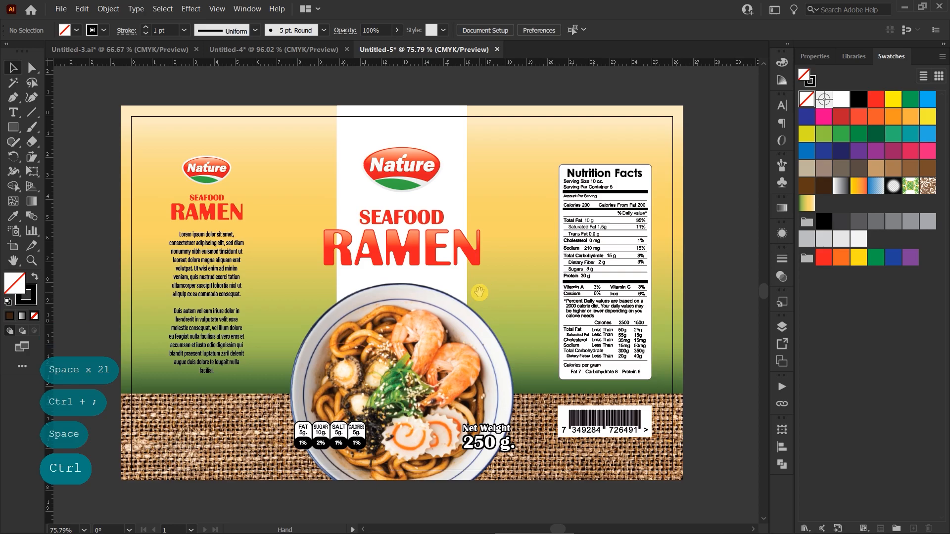